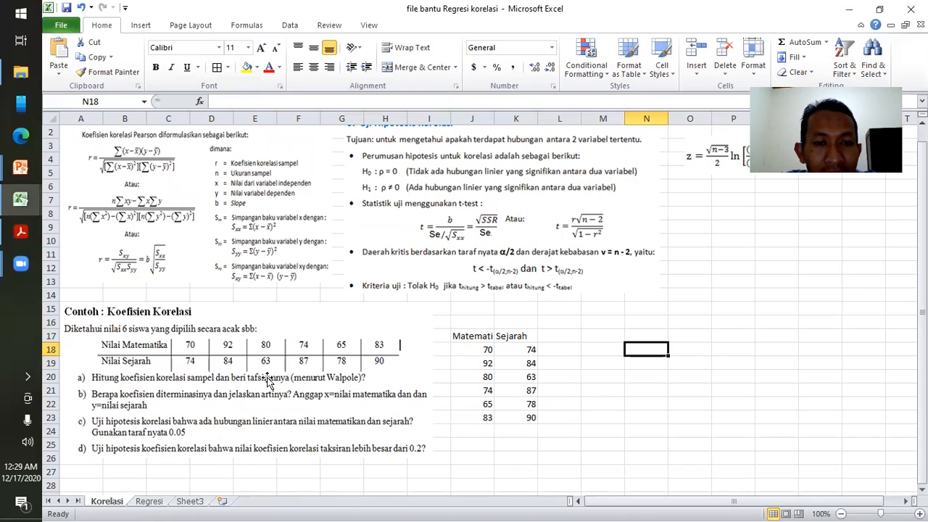
{"action": "left_click", "coordinate": [455, 227]}
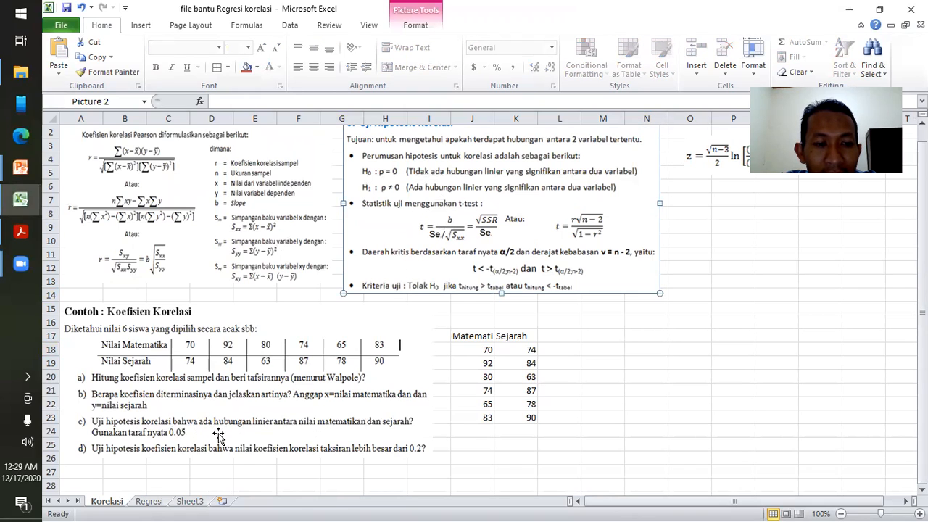
{"action": "left_click", "coordinate": [145, 466]}
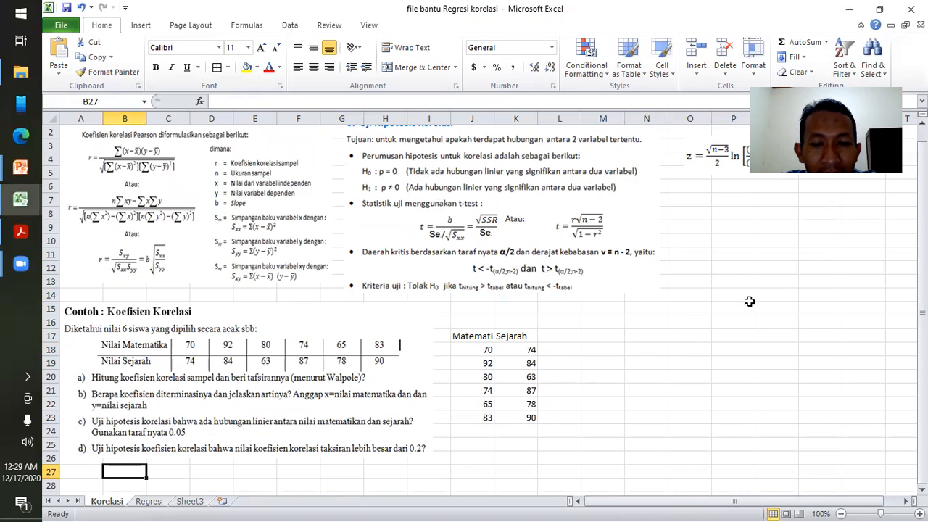
{"action": "left_click", "coordinate": [660, 310]}
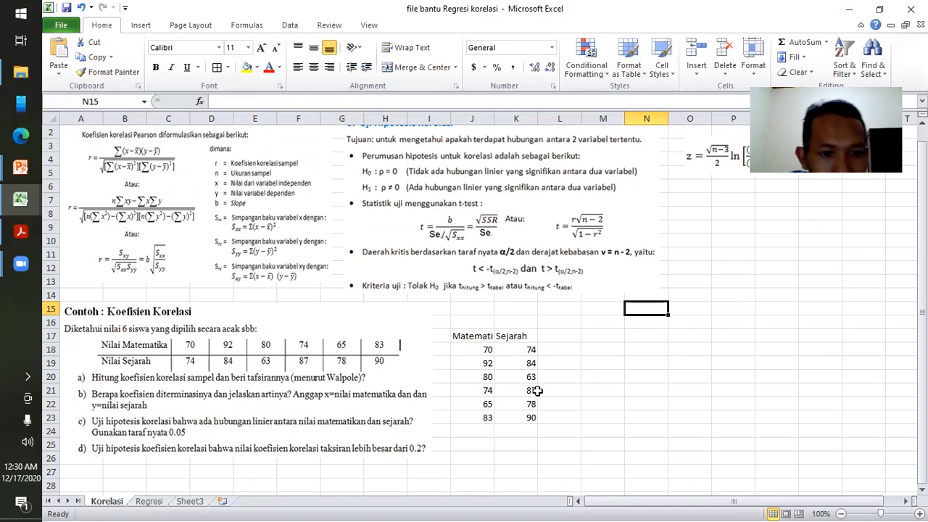
{"action": "left_click", "coordinate": [592, 323]}
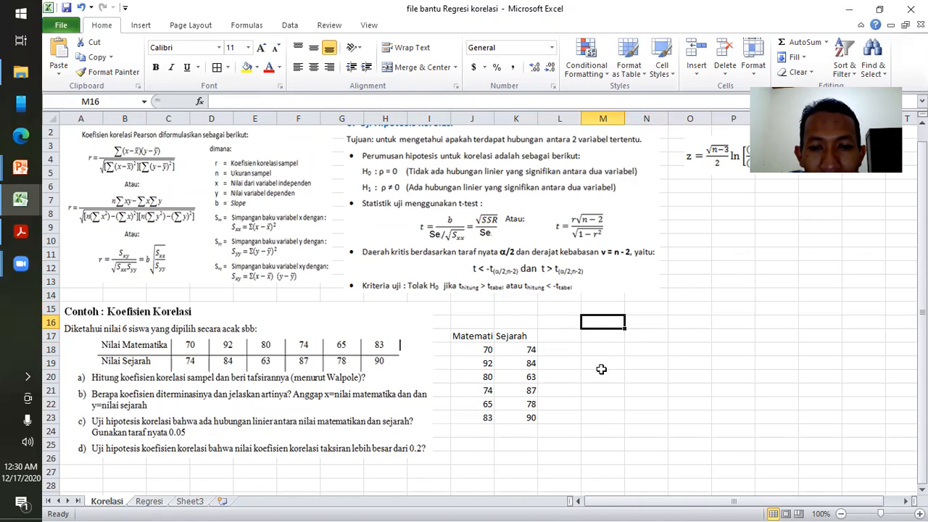
- Enter the labels "sigma X" in M18 and "sigma Y" in M19, beside the score data
{"action": "left_click", "coordinate": [595, 350]}
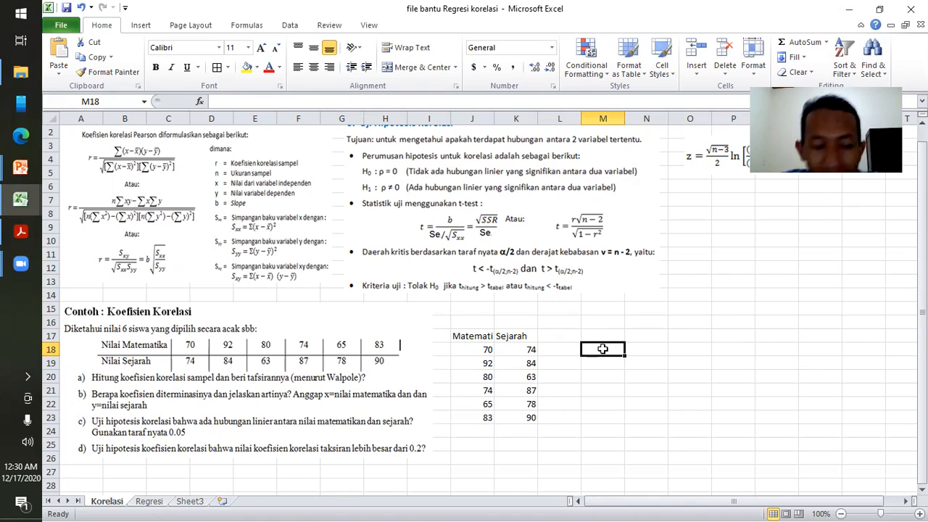
{"action": "type", "text": "sigma X"}
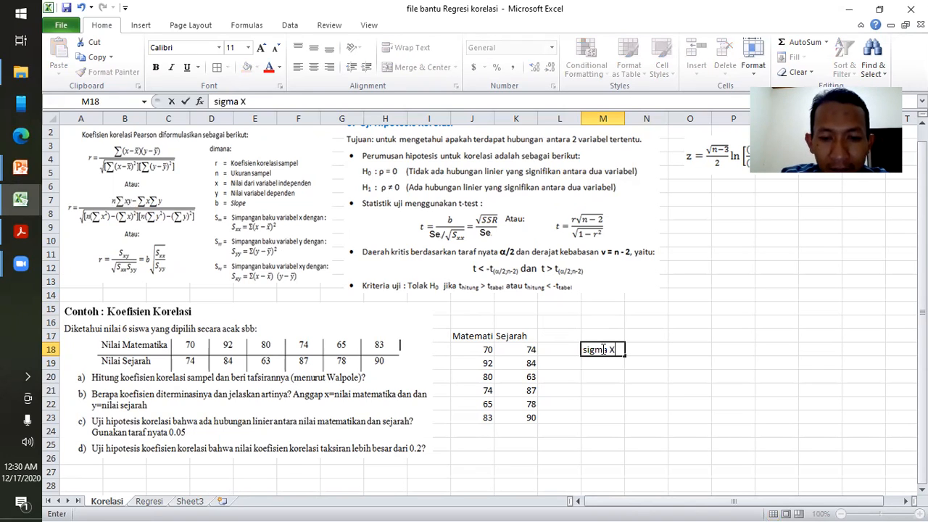
{"action": "key", "text": "Return"}
{"action": "type", "text": "sigam"}
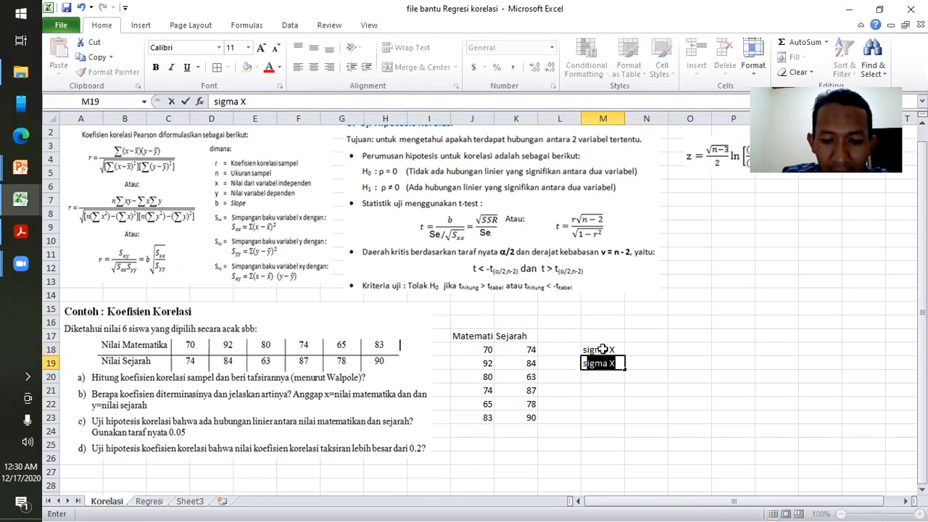
{"action": "type", "text": "ma"}
{"action": "key", "text": "Return"}
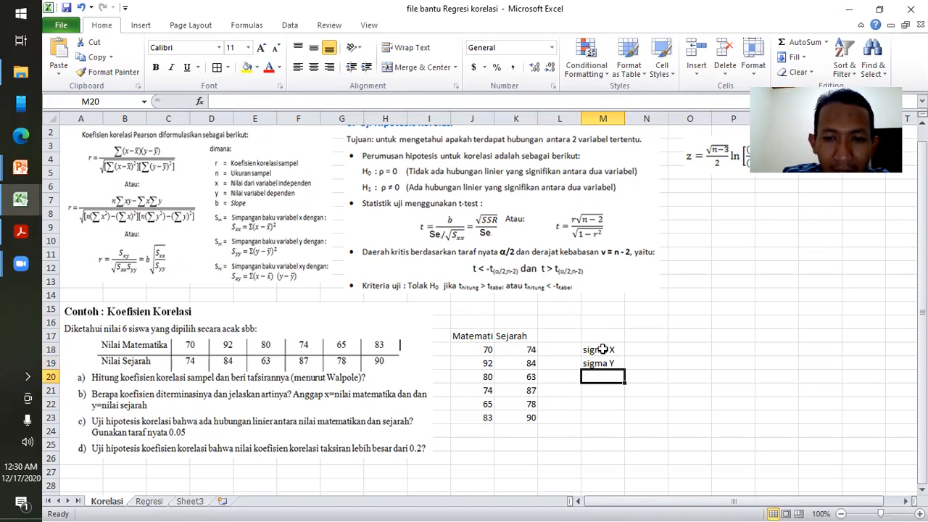
- Enter the labels "sigma X2 =", "sigma Y2 =" and "sigma (XY)" in cells M20 to M22
{"action": "type", "text": "sigma X2 ="}
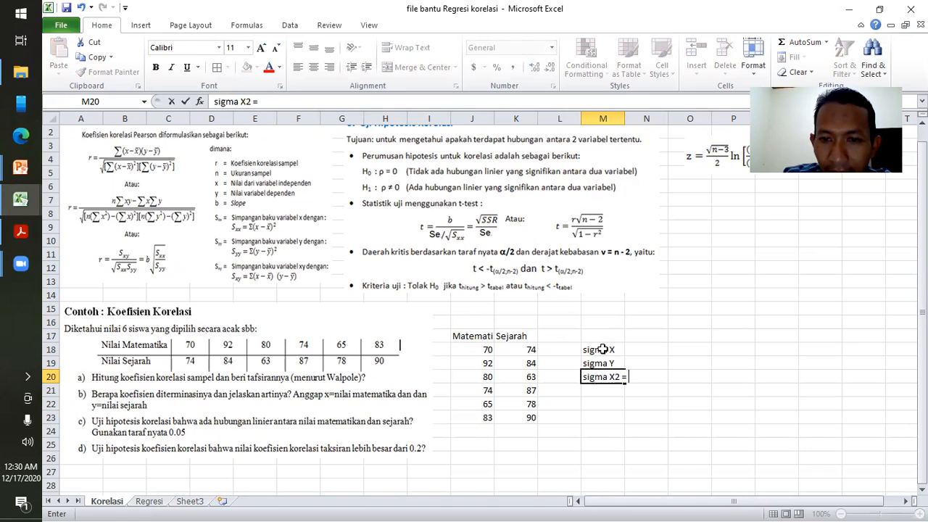
{"action": "key", "text": "Return"}
{"action": "type", "text": "sigma Y2 ="}
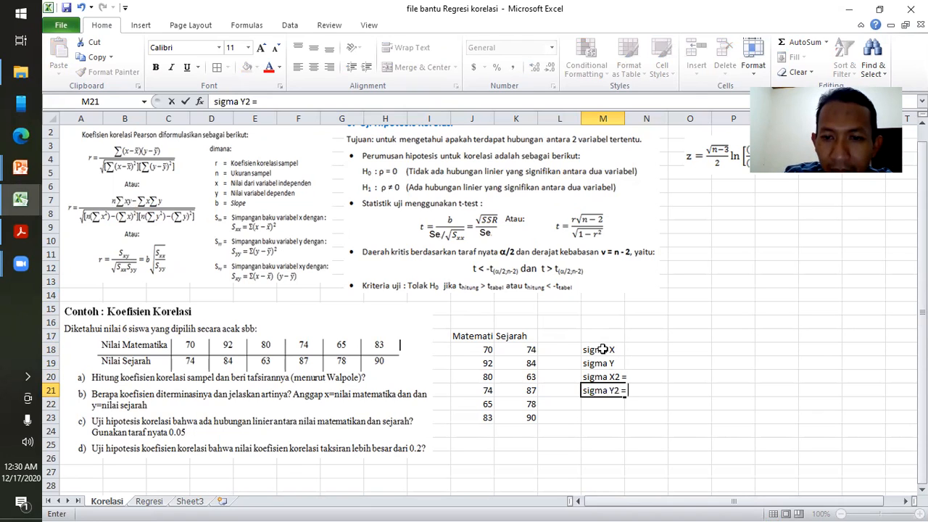
{"action": "key", "text": "Return"}
{"action": "type", "text": "sigma"}
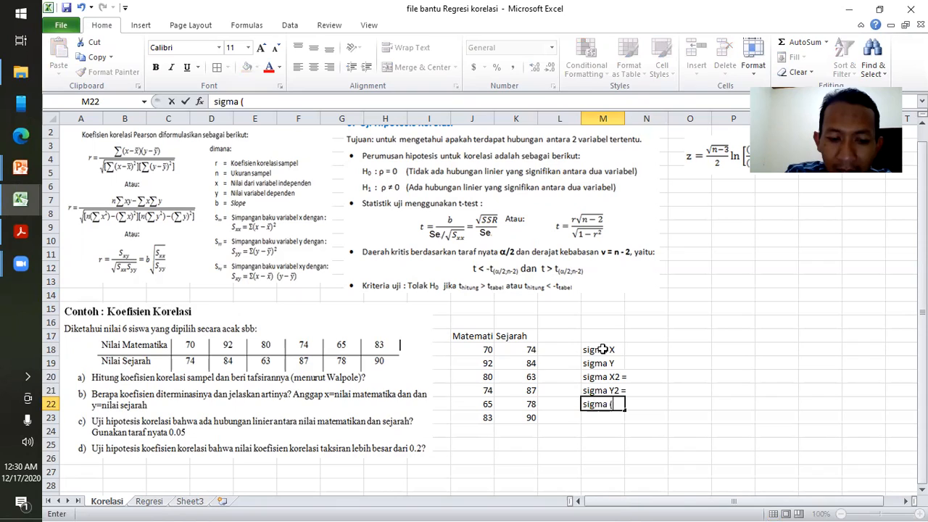
{"action": "type", "text": " (XY"}
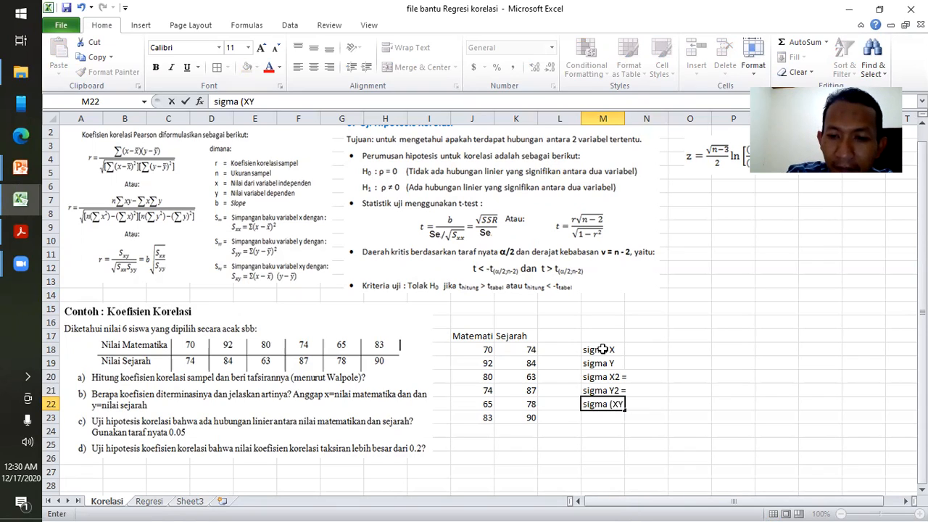
{"action": "type", "text": ")"}
{"action": "key", "text": "Return"}
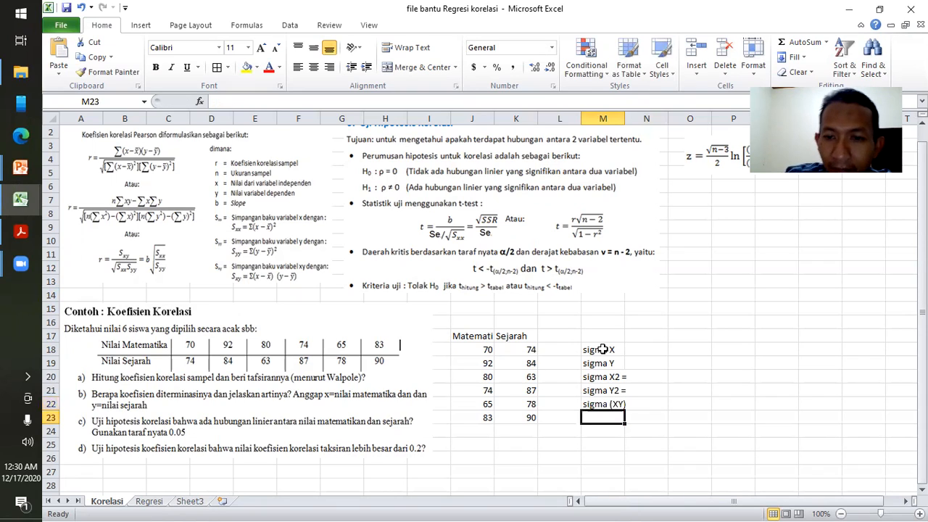
- Append an equals sign to the sigma X and sigma Y labels in M18 and M19
{"action": "left_click", "coordinate": [605, 403]}
{"action": "left_click", "coordinate": [604, 352]}
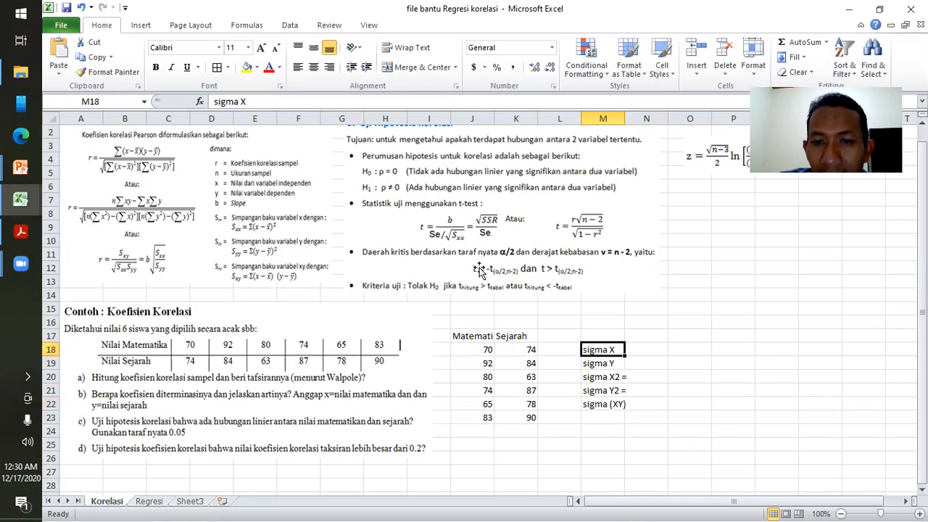
{"action": "left_click", "coordinate": [250, 103]}
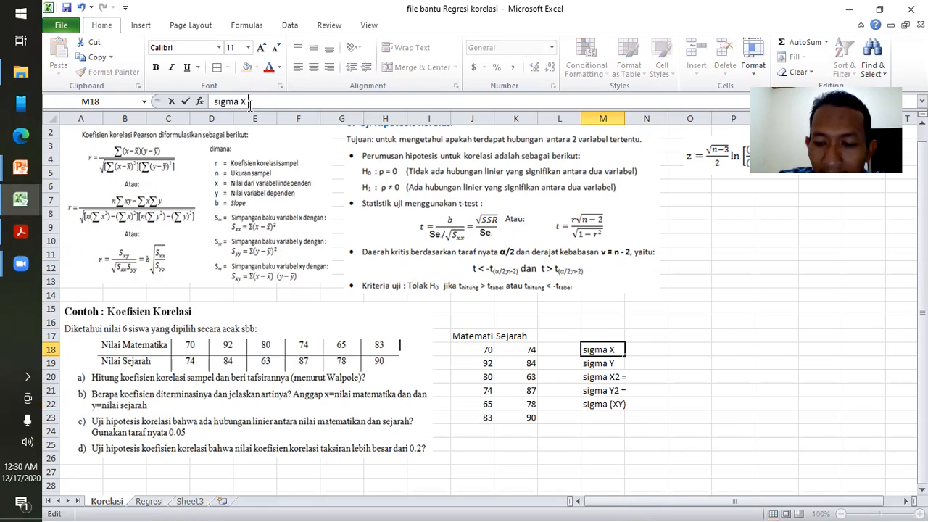
{"action": "type", "text": "="}
{"action": "key", "text": "Return"}
{"action": "left_click", "coordinate": [249, 102]}
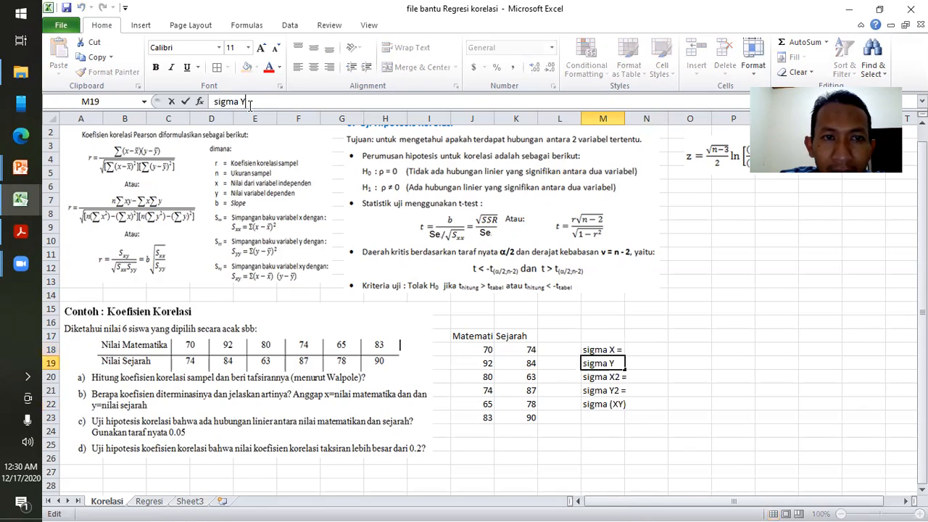
{"action": "type", "text": "="}
{"action": "key", "text": "Return"}
- Auto-fit the width of column M to its sigma labels
{"action": "key", "text": "Return"}
{"action": "key", "text": "Return"}
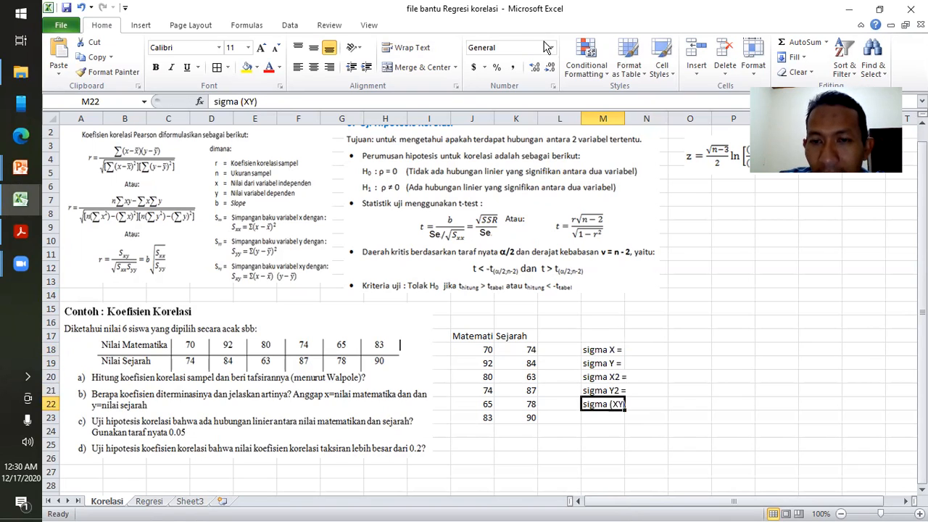
{"action": "double_click", "coordinate": [625, 119]}
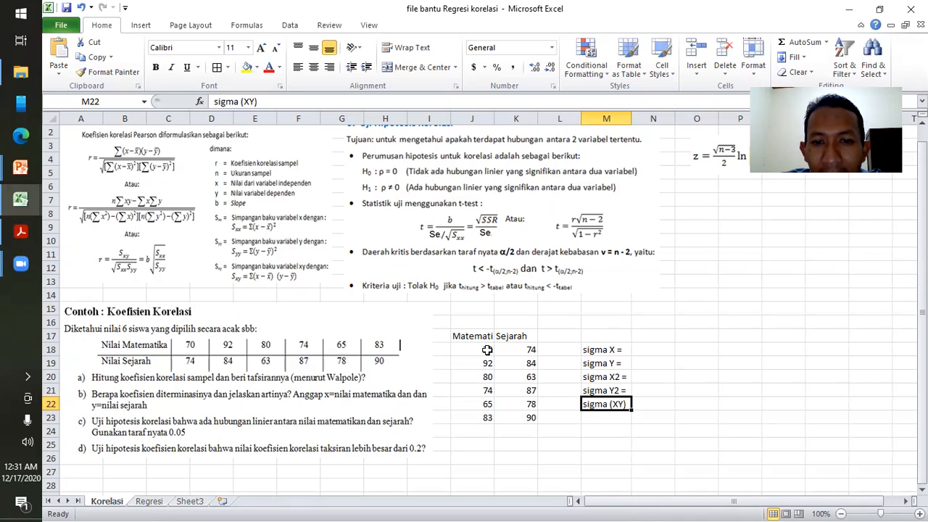
- Enter the variable names X in J16 and Y in K16 above the Matematika and Sejarah headings
{"action": "left_click", "coordinate": [476, 327]}
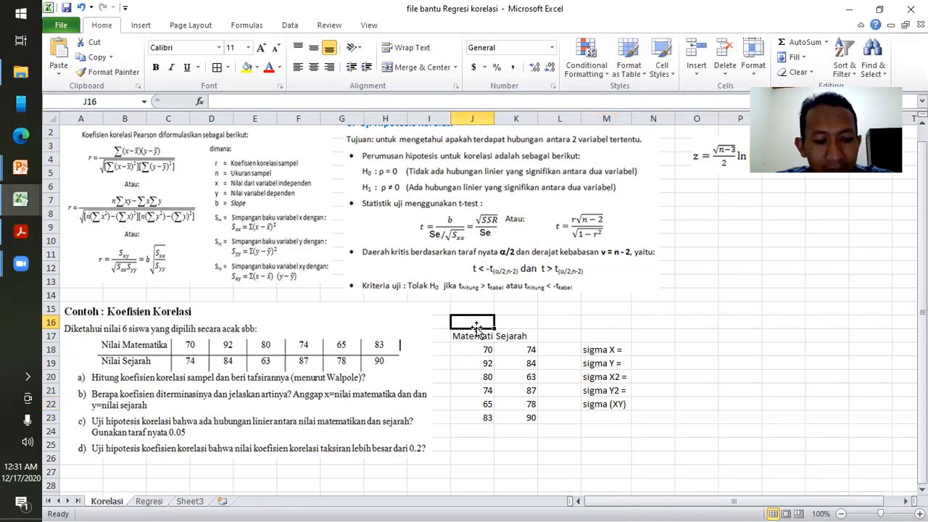
{"action": "type", "text": "x"}
{"action": "key", "text": "Tab"}
{"action": "type", "text": "Y"}
{"action": "key", "text": "Return"}
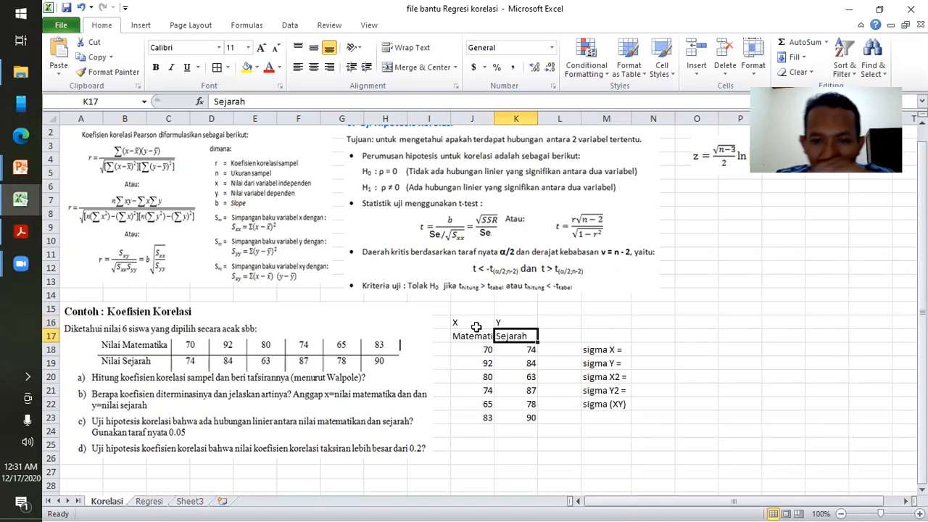
- Calculate sigma X in N18 with the formula =sum(J18:J23)
{"action": "left_click", "coordinate": [644, 296]}
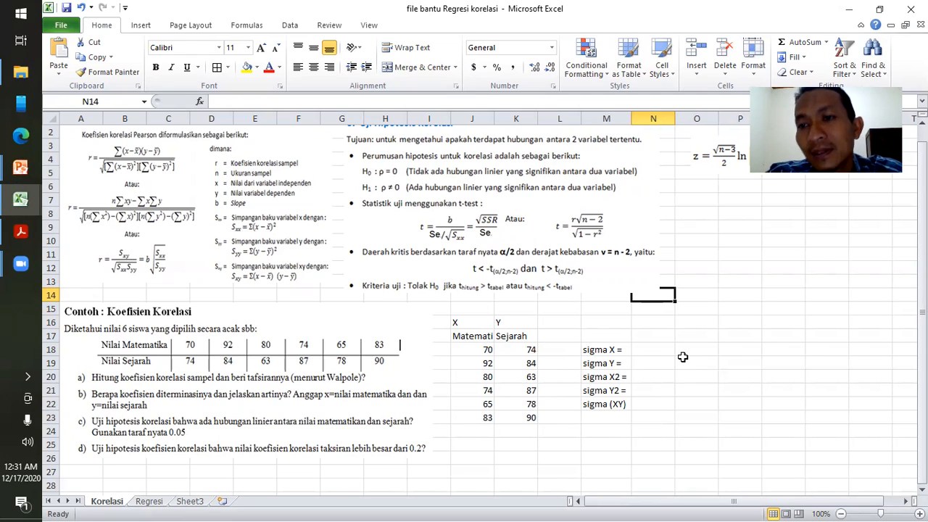
{"action": "left_click", "coordinate": [665, 363]}
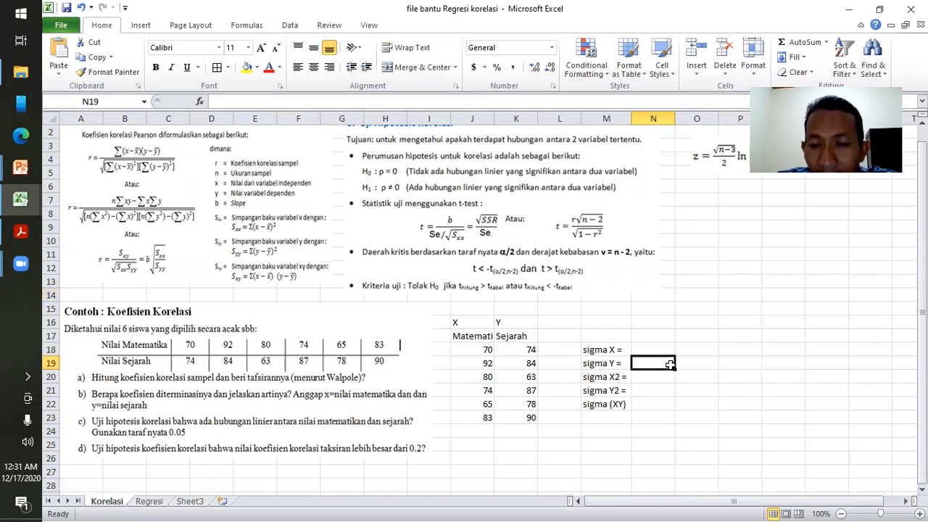
{"action": "left_click", "coordinate": [649, 350]}
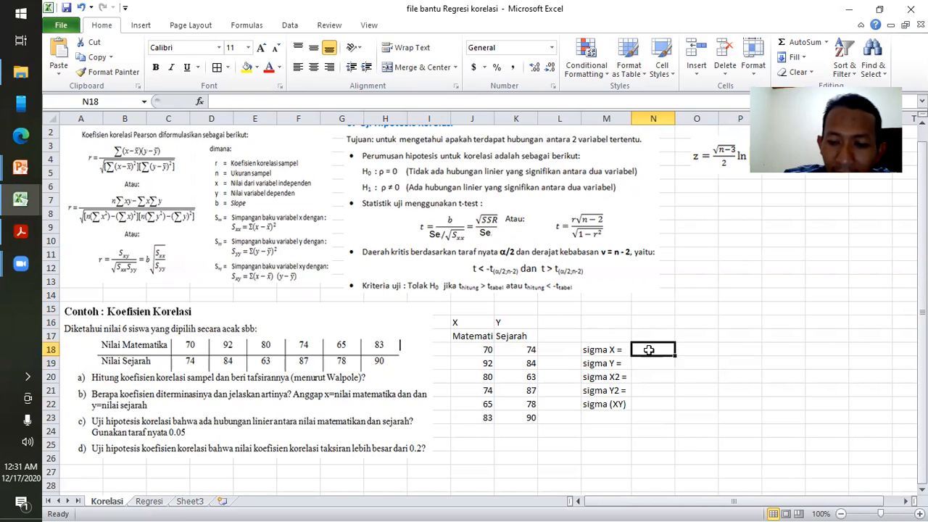
{"action": "type", "text": "=sum("}
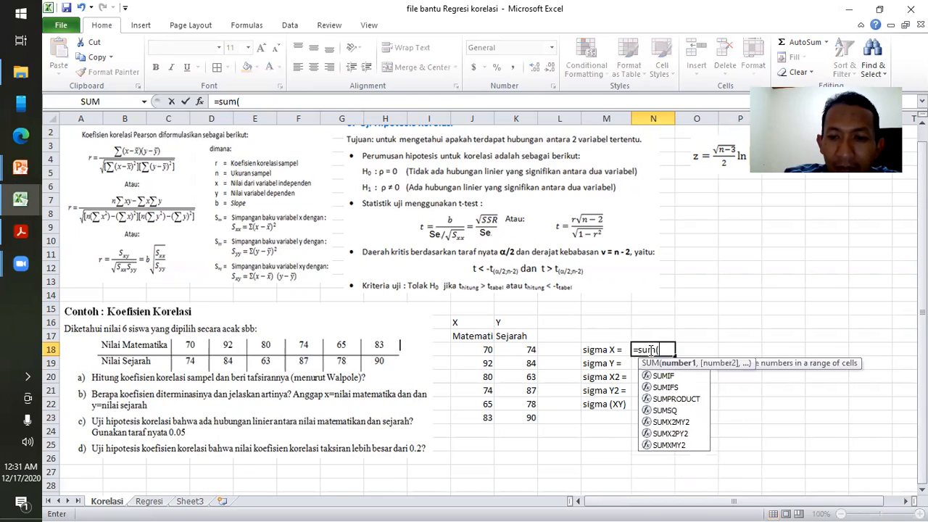
{"action": "left_click_drag", "start_coordinate": [477, 351], "coordinate": [473, 415]}
{"action": "type", "text": ")"}
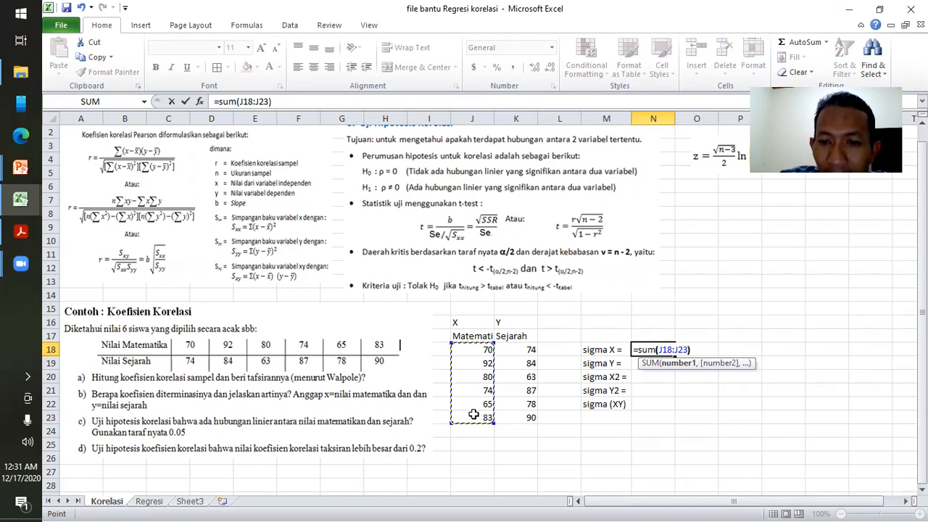
{"action": "key", "text": "Return"}
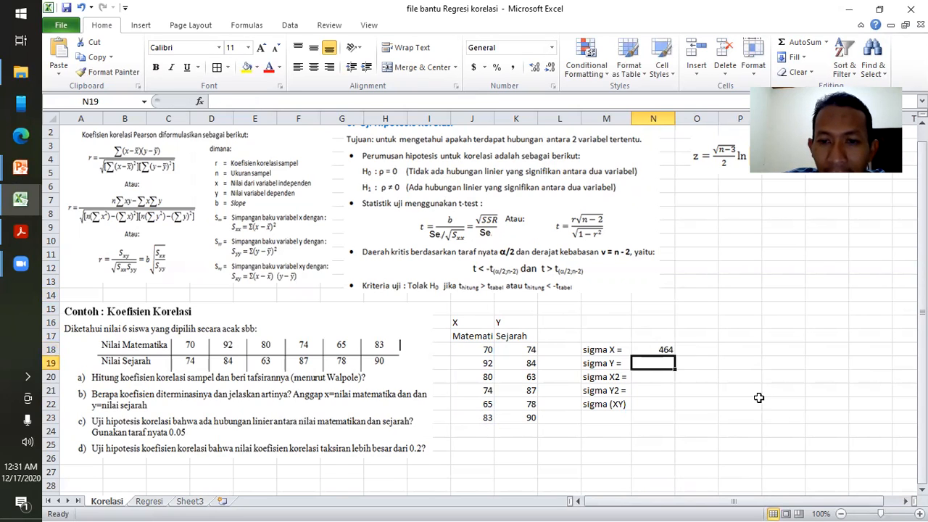
- Calculate sigma Y in N19 with the formula =sum(K18:K23)
{"action": "type", "text": "=sum("}
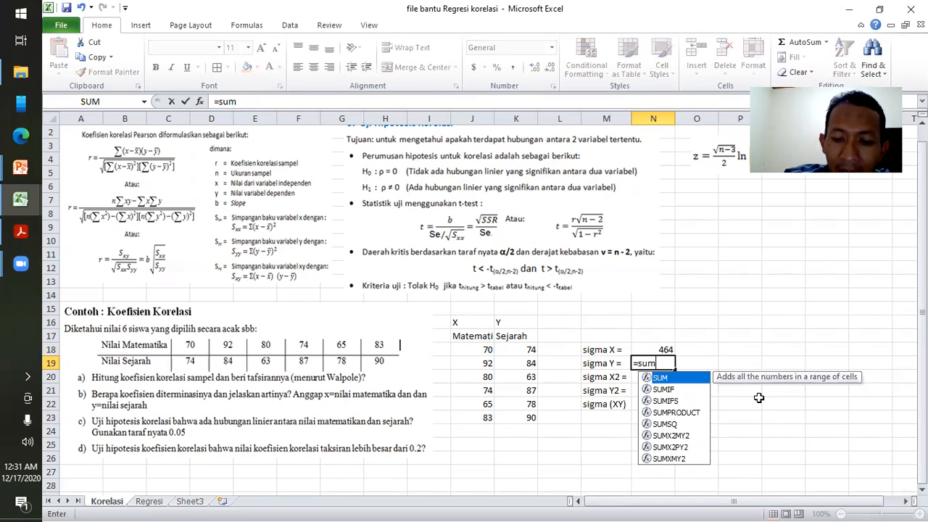
{"action": "left_click_drag", "start_coordinate": [527, 351], "coordinate": [531, 415]}
{"action": "type", "text": ")"}
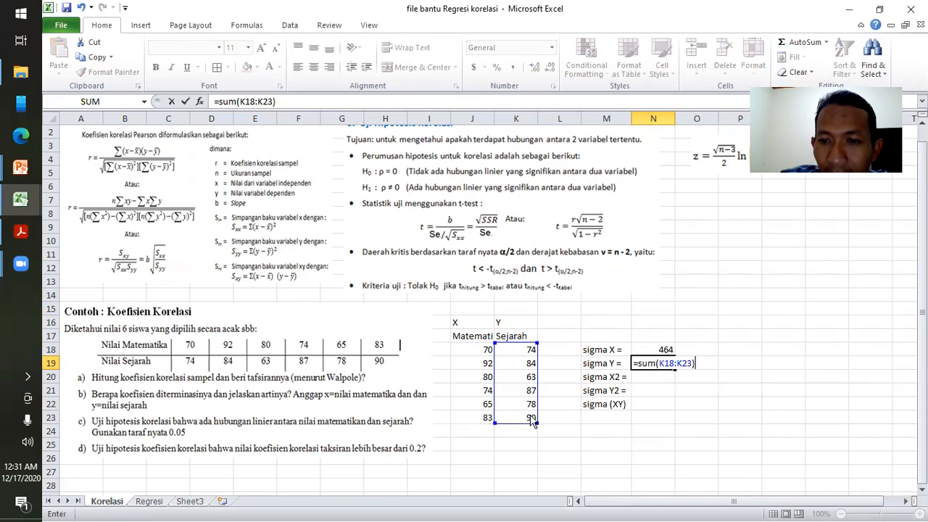
{"action": "key", "text": "Return"}
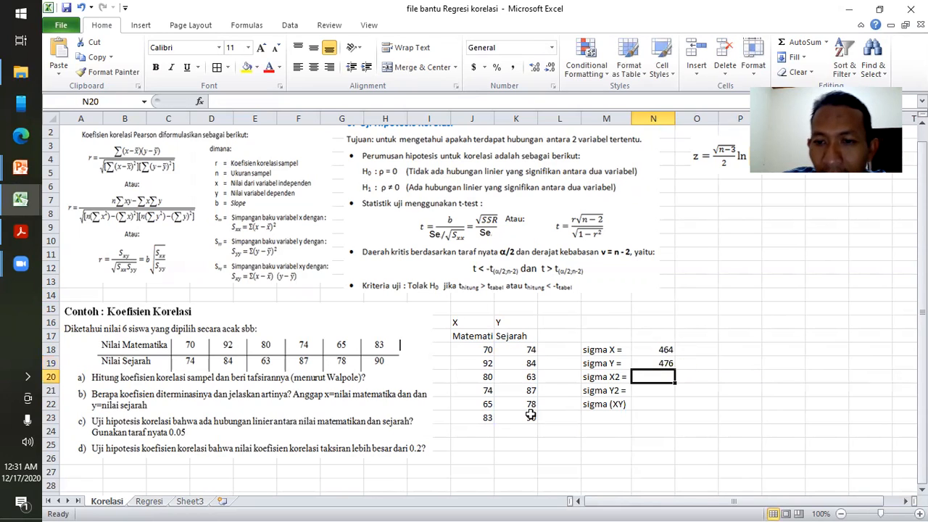
- Format the 2 in the "sigma X2 =" label in M20 as superscript
{"action": "left_click", "coordinate": [606, 378]}
{"action": "left_click", "coordinate": [248, 101]}
{"action": "left_click_drag", "start_coordinate": [248, 101], "coordinate": [253, 102]}
{"action": "right_click", "coordinate": [251, 101]}
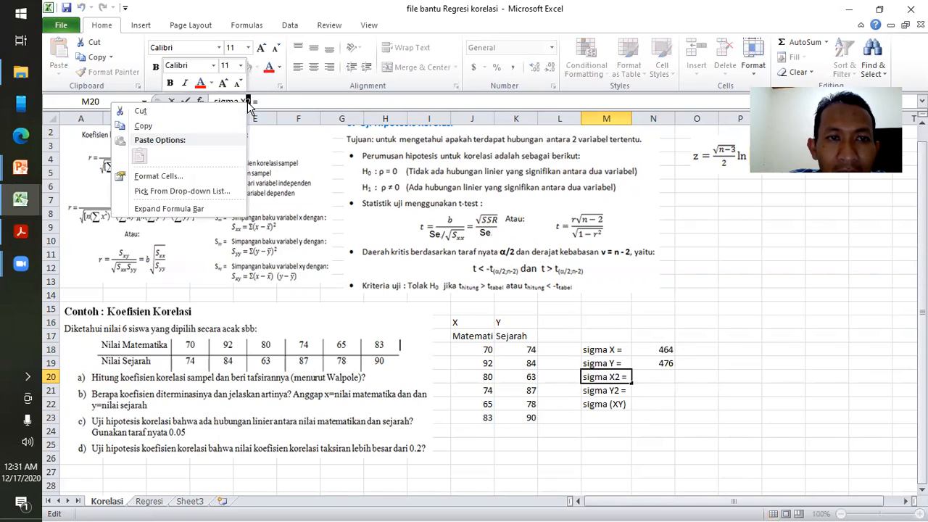
{"action": "left_click", "coordinate": [177, 178]}
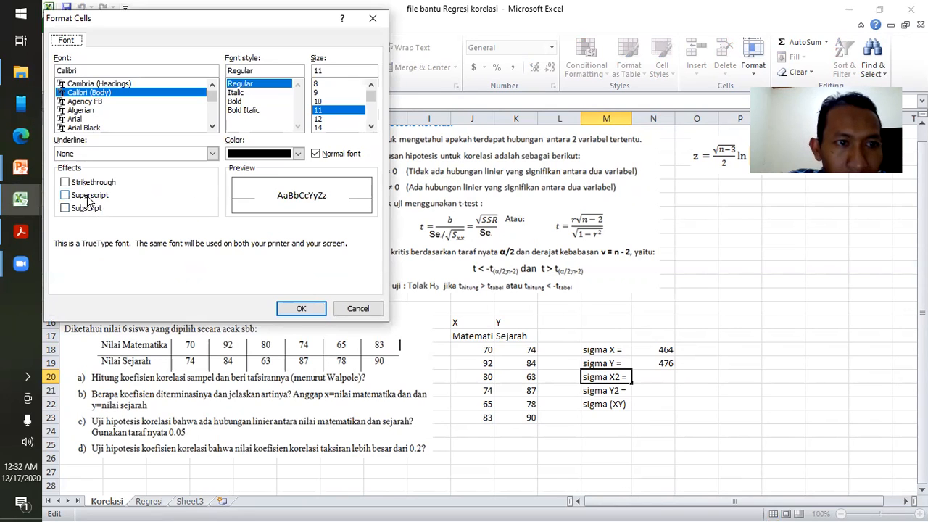
{"action": "left_click", "coordinate": [89, 196]}
{"action": "left_click", "coordinate": [296, 310]}
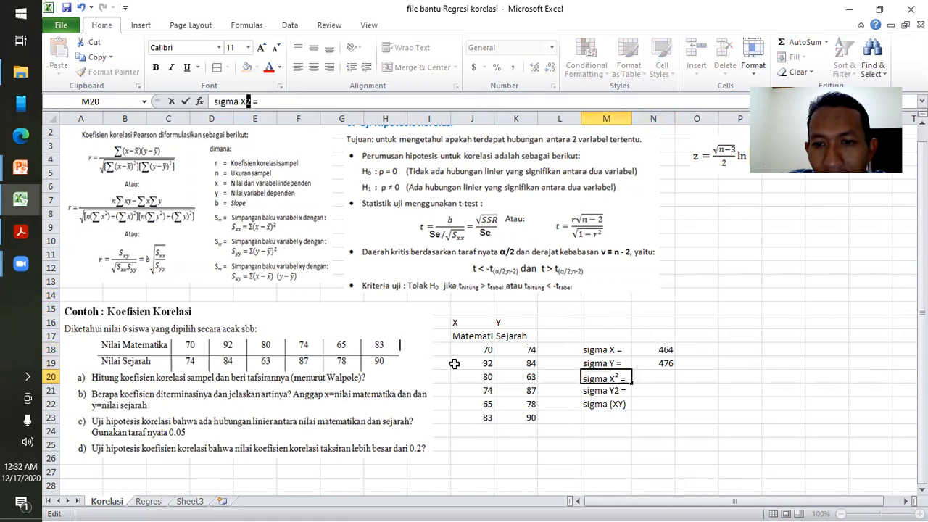
{"action": "left_click", "coordinate": [612, 287]}
- Format the 2 in the "sigma Y2 =" label in M21 as superscript
{"action": "left_click", "coordinate": [609, 392]}
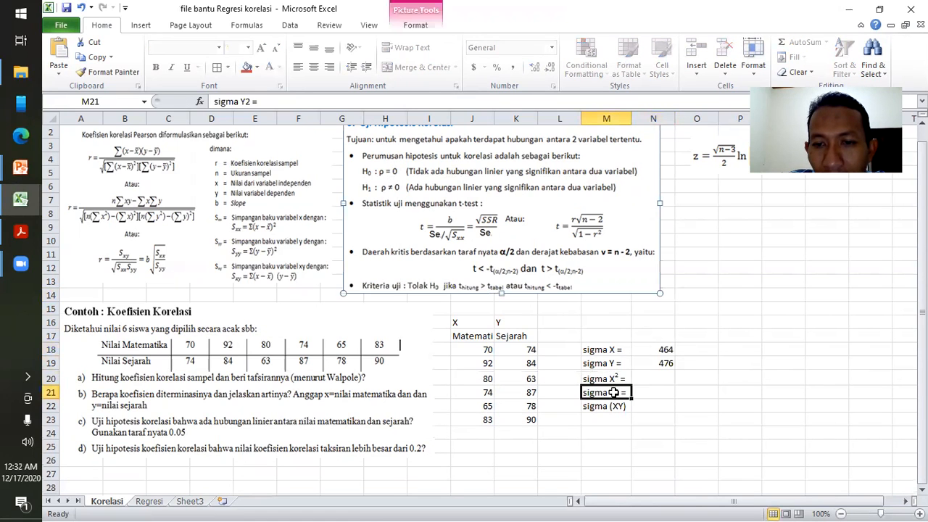
{"action": "left_click", "coordinate": [245, 101]}
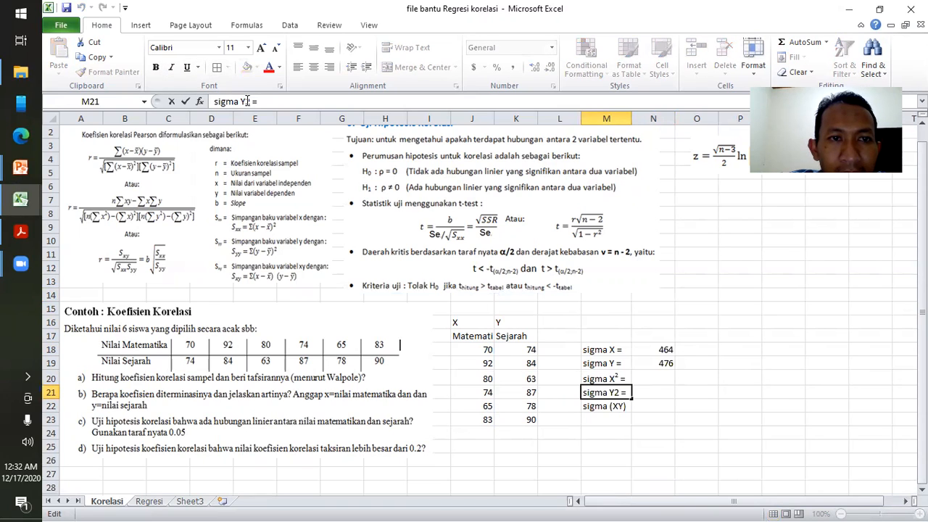
{"action": "left_click_drag", "start_coordinate": [244, 102], "coordinate": [250, 101]}
{"action": "right_click", "coordinate": [250, 102]}
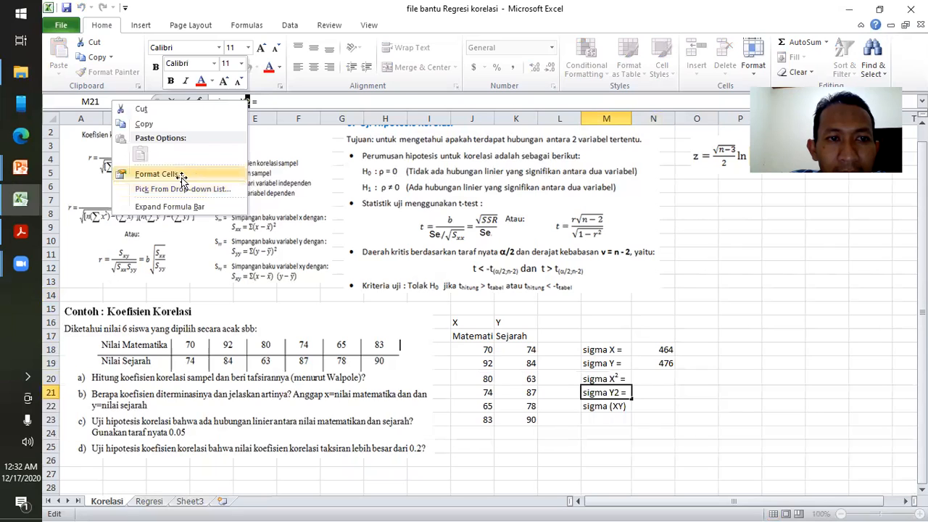
{"action": "key", "text": "Escape"}
{"action": "key", "text": "ctrl+1"}
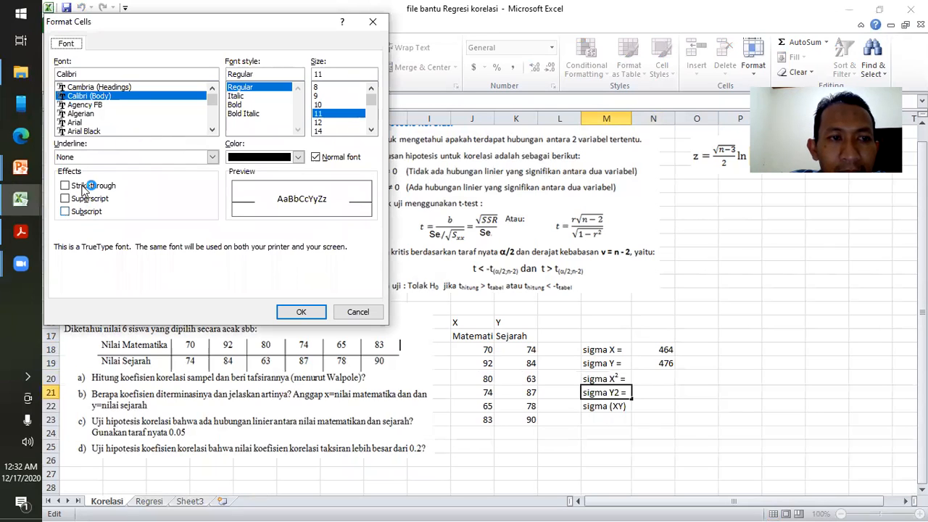
{"action": "left_click", "coordinate": [84, 200]}
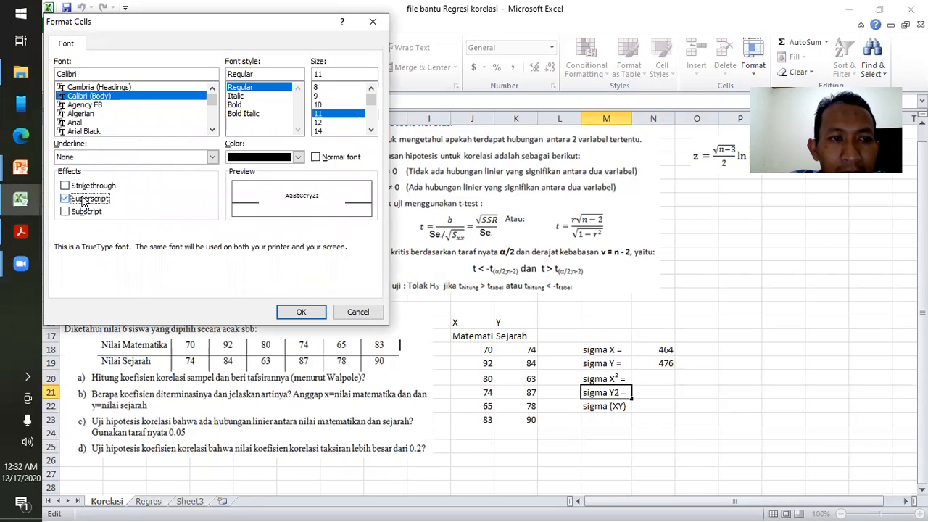
{"action": "left_click", "coordinate": [301, 312]}
{"action": "left_click", "coordinate": [742, 395]}
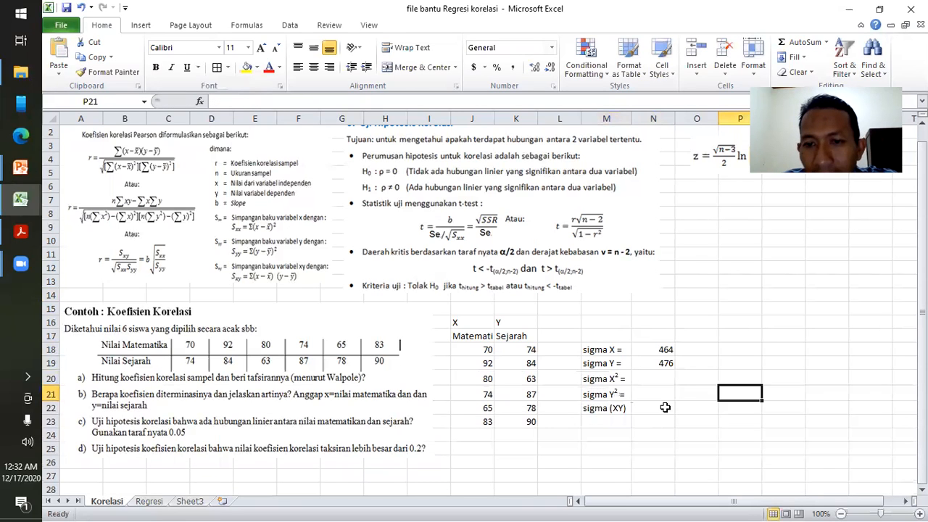
- Calculate sigma X² in N20 with the formula =sumsq(J18:J23)
{"action": "left_click", "coordinate": [665, 407]}
{"action": "left_click", "coordinate": [653, 376]}
{"action": "type", "text": "="}
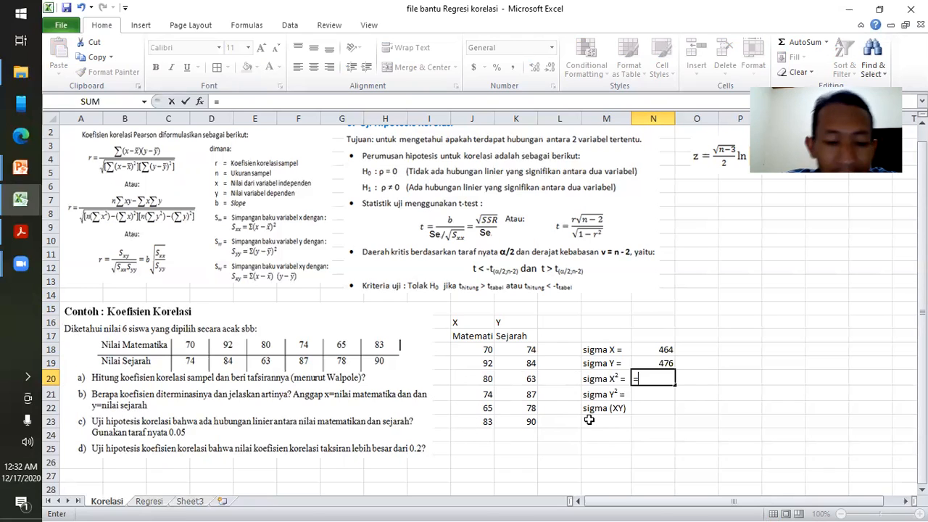
{"action": "type", "text": "sums"}
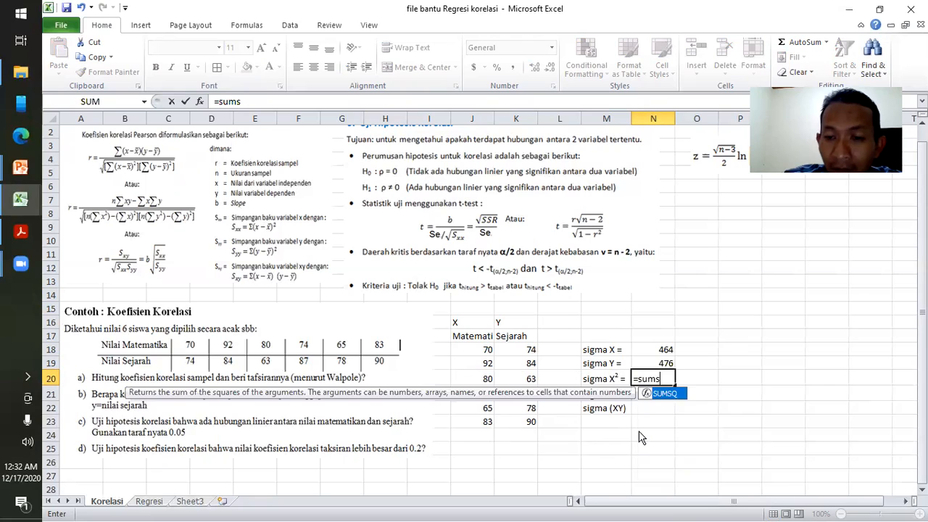
{"action": "type", "text": "q"}
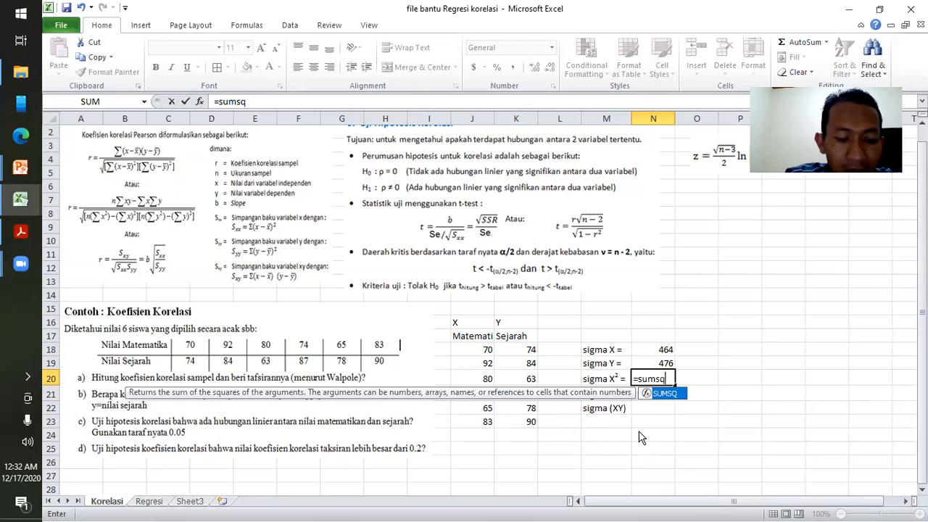
{"action": "type", "text": "("}
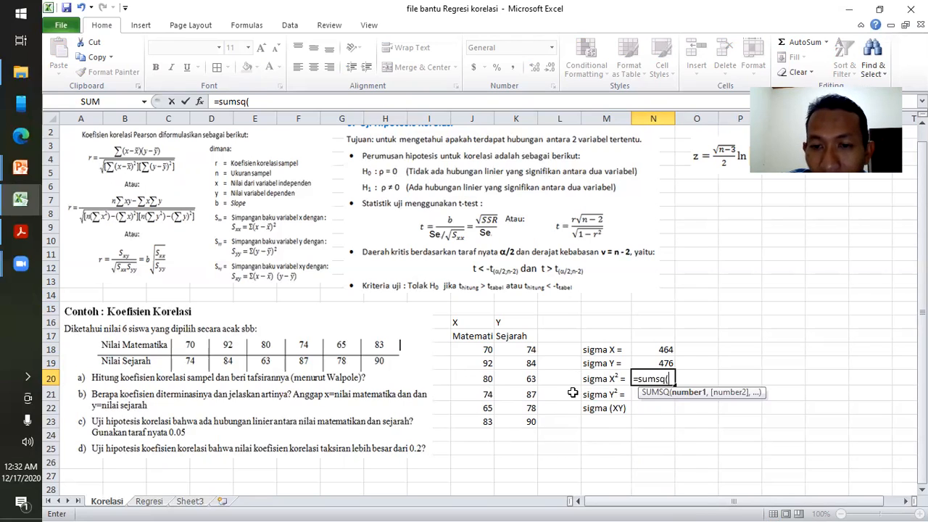
{"action": "left_click_drag", "start_coordinate": [484, 351], "coordinate": [484, 422]}
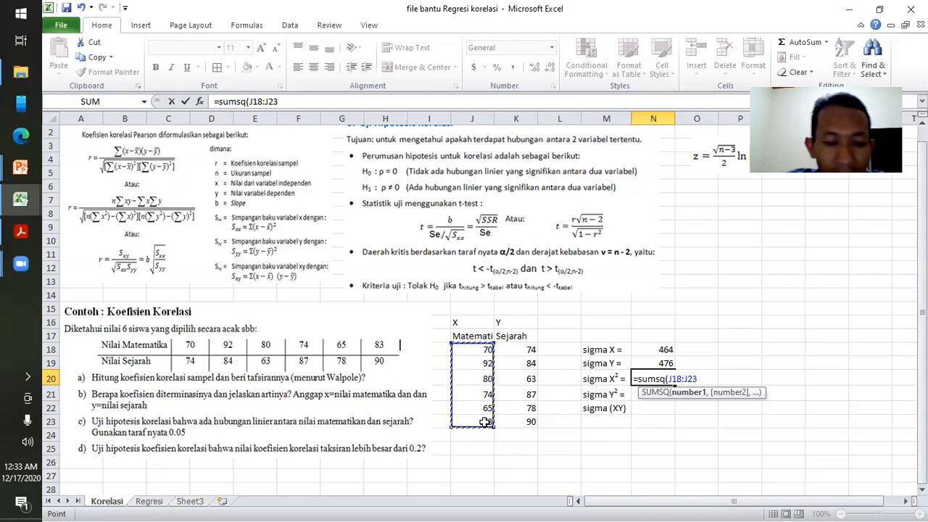
{"action": "type", "text": ")"}
{"action": "key", "text": "Return"}
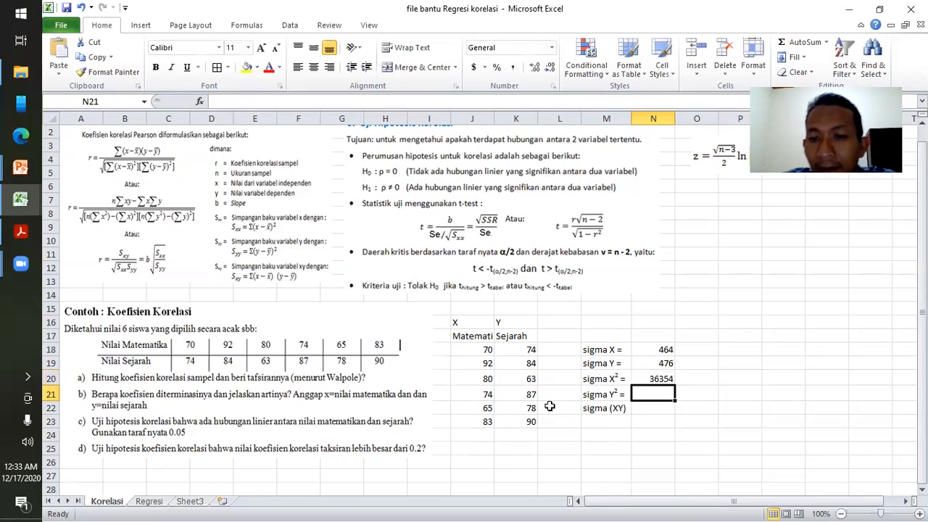
- Calculate sigma Y² in N21 with the formula =sumsq(K18:K23)
{"action": "type", "text": "="}
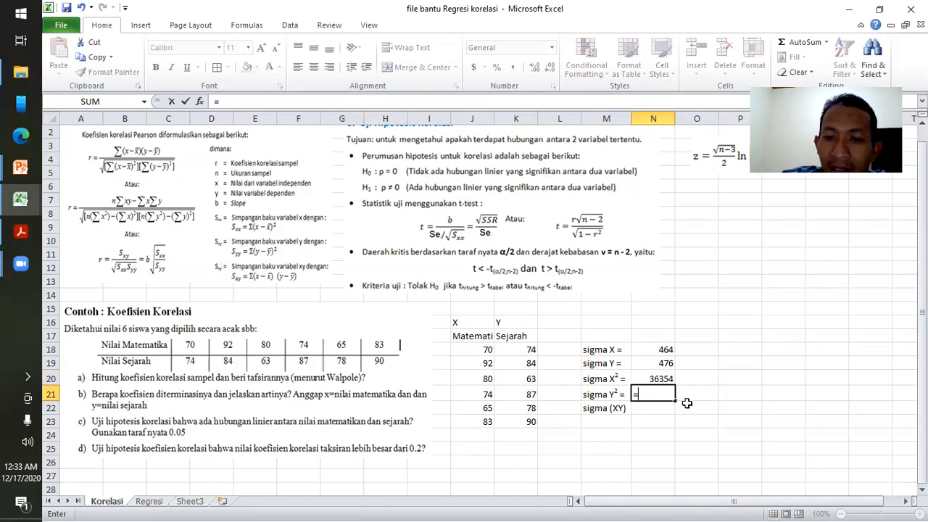
{"action": "type", "text": "sumsq("}
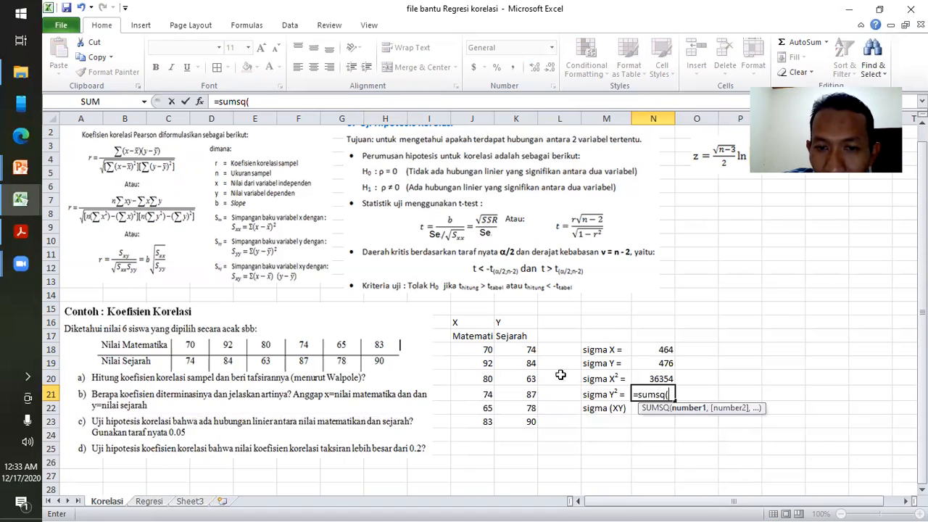
{"action": "left_click_drag", "start_coordinate": [530, 350], "coordinate": [528, 419]}
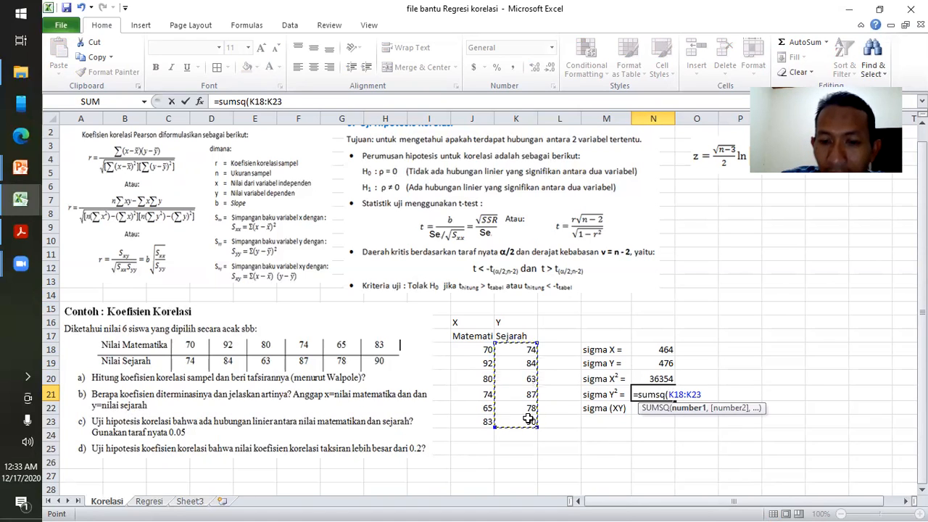
{"action": "type", "text": ")"}
{"action": "key", "text": "Return"}
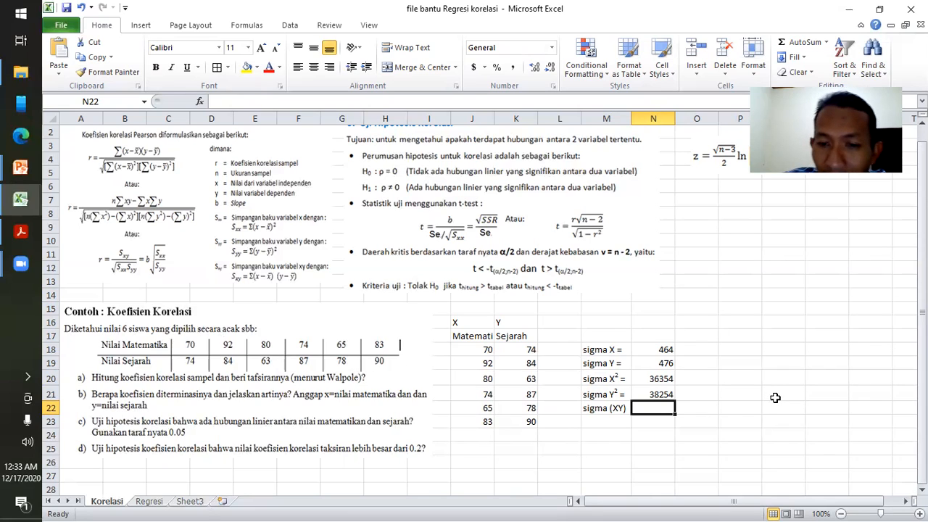
- Calculate sigma (XY) in N22 with the formula =sumproduct(J18:J23,K18:K23)
{"action": "type", "text": "="}
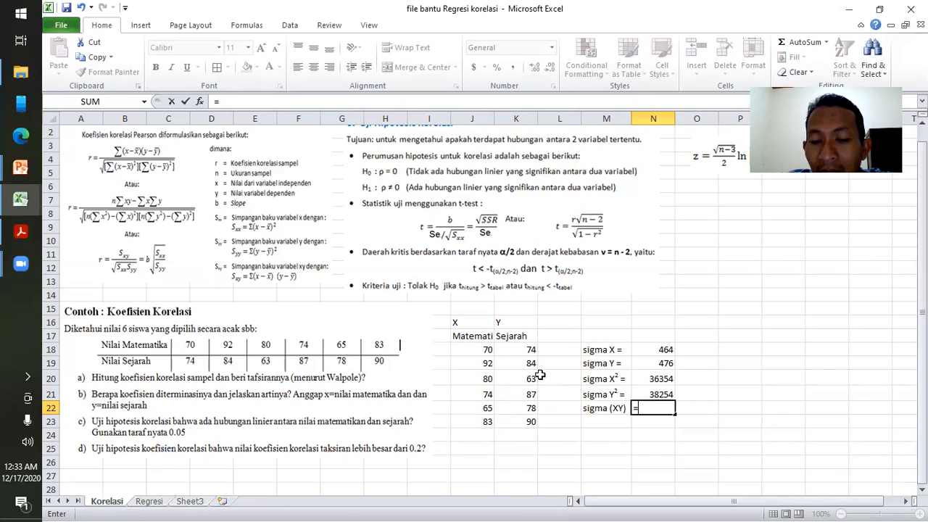
{"action": "type", "text": "s"}
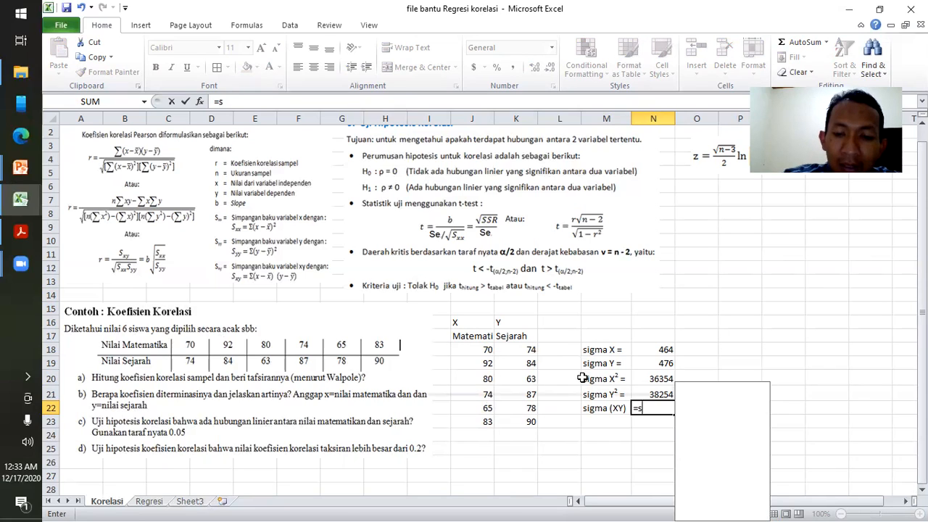
{"action": "type", "text": "umproduct("}
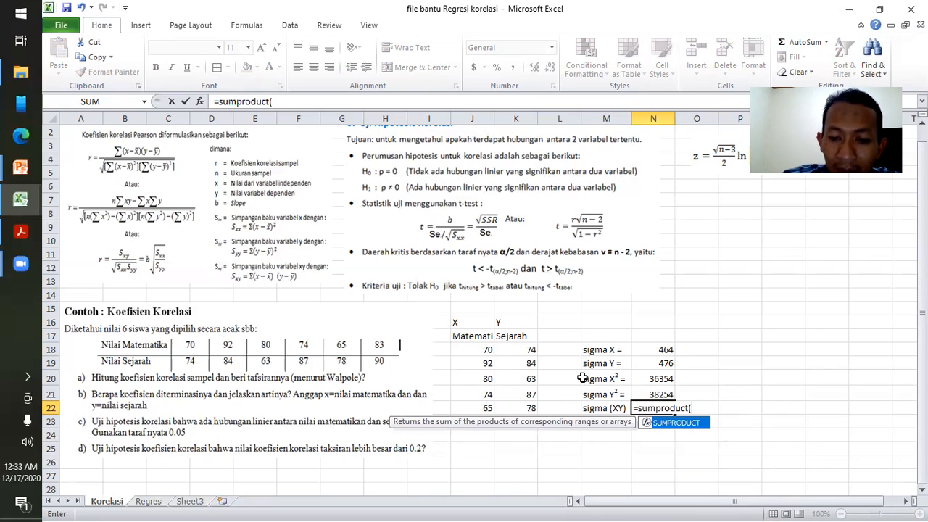
{"action": "left_click_drag", "start_coordinate": [469, 350], "coordinate": [468, 418]}
{"action": "type", "text": ","}
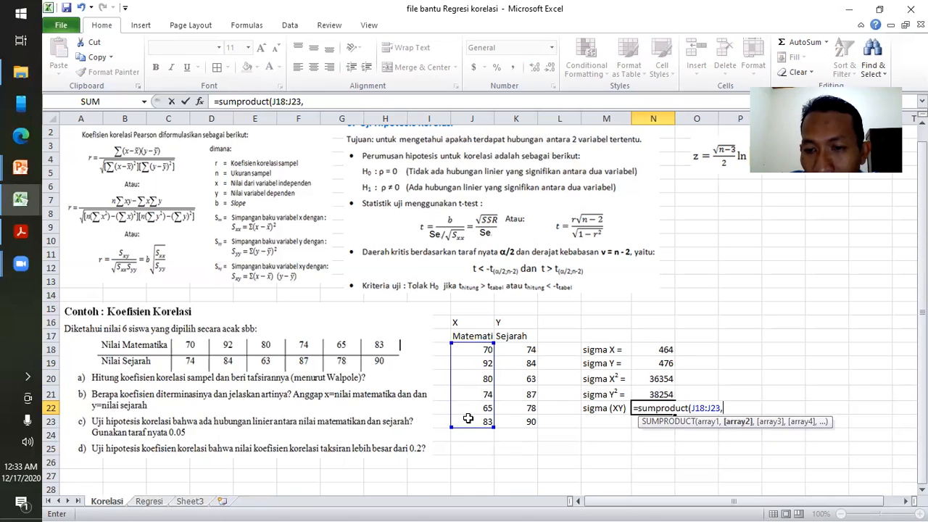
{"action": "left_click_drag", "start_coordinate": [518, 349], "coordinate": [517, 421]}
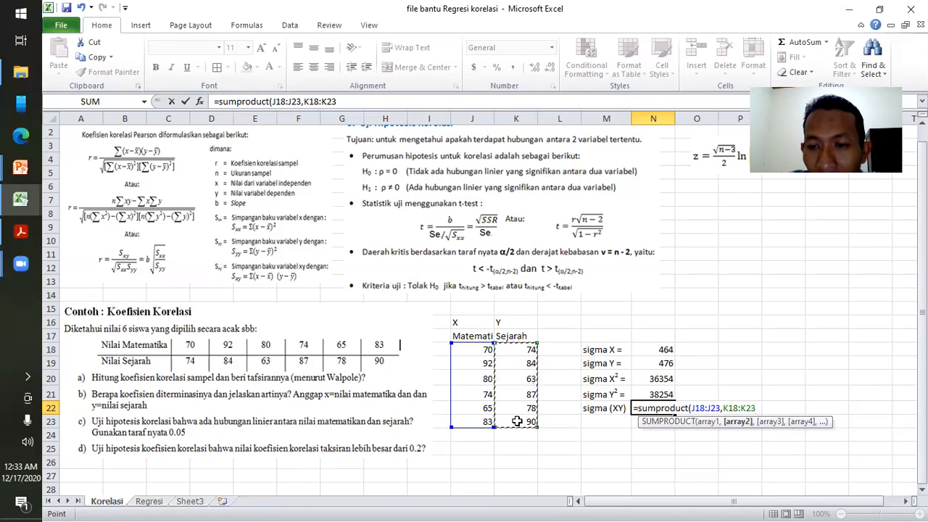
{"action": "type", "text": ")"}
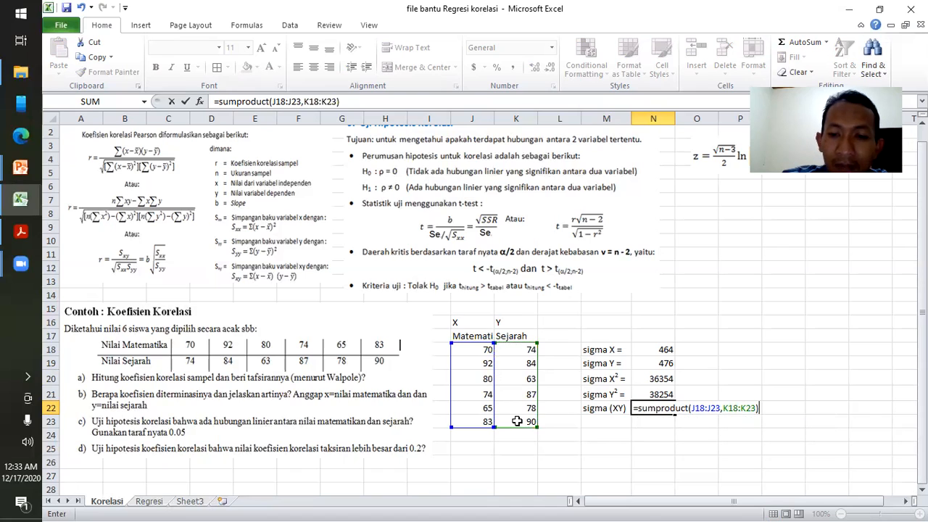
{"action": "key", "text": "Return"}
{"action": "left_click", "coordinate": [743, 350]}
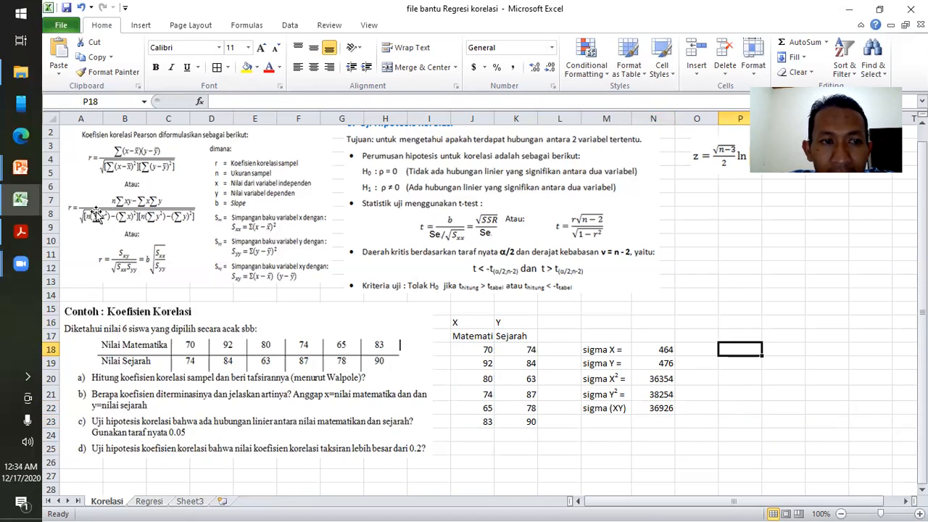
- Enter the label "r=" in J25 and "pembilang=" in K25 for the numerator of the correlation coefficient
{"action": "left_click", "coordinate": [472, 449]}
{"action": "type", "text": "r="}
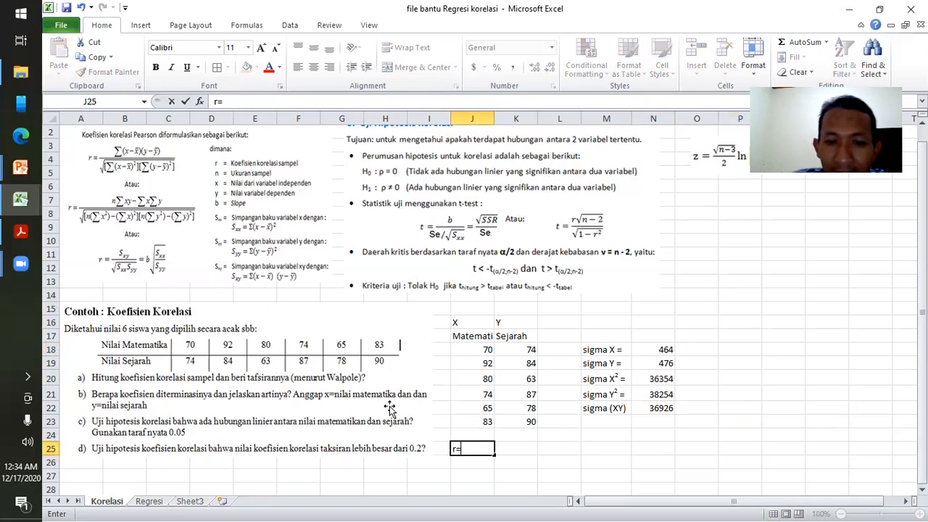
{"action": "key", "text": "Tab"}
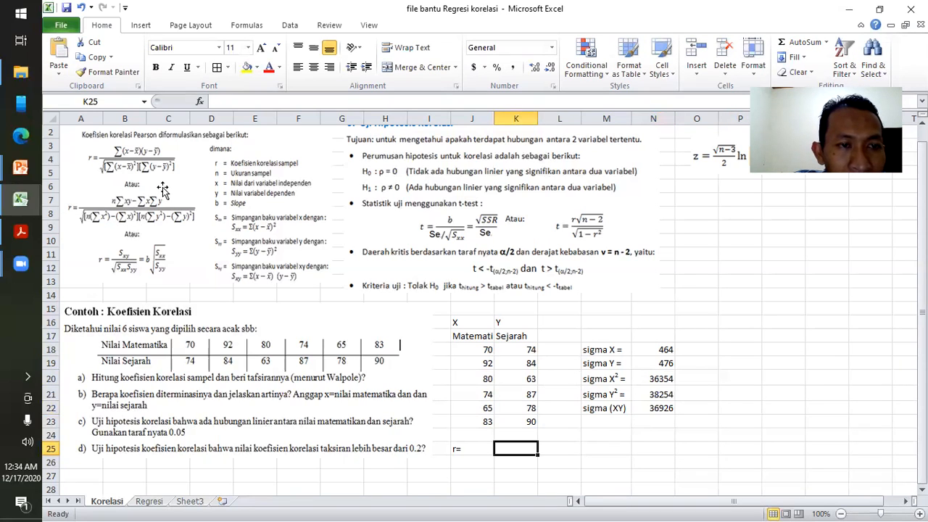
{"action": "type", "text": "pembila"}
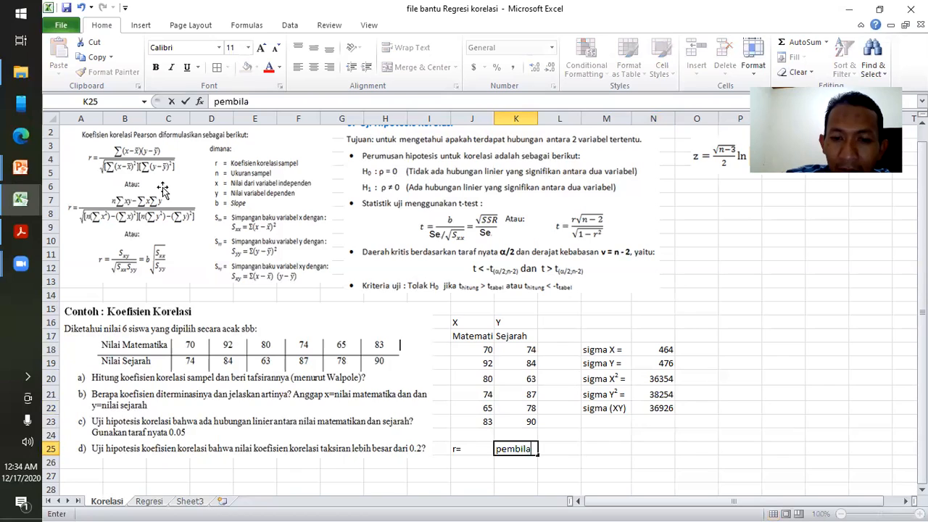
{"action": "type", "text": "ng="}
{"action": "key", "text": "Return"}
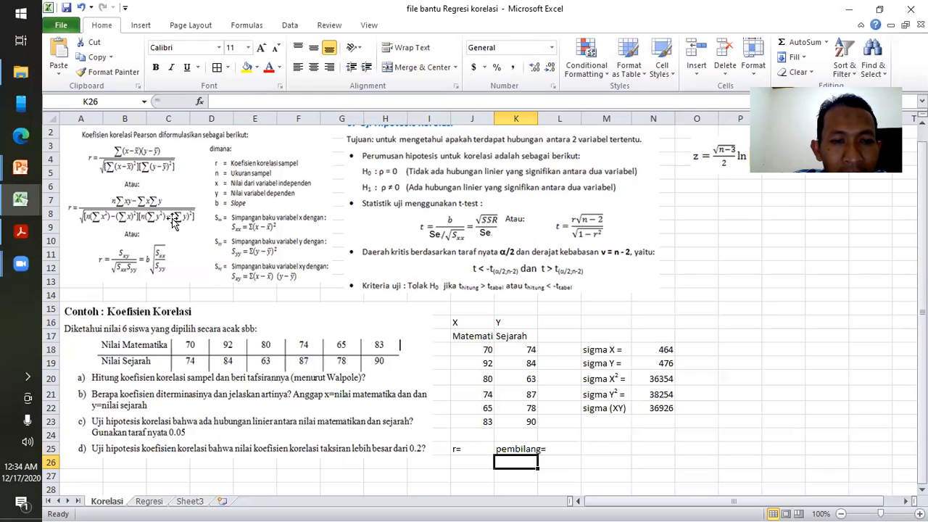
- Enter the denominator labels "penyebut a=" in K26 and "penyebut b=" in K27
{"action": "type", "text": "penyebut"}
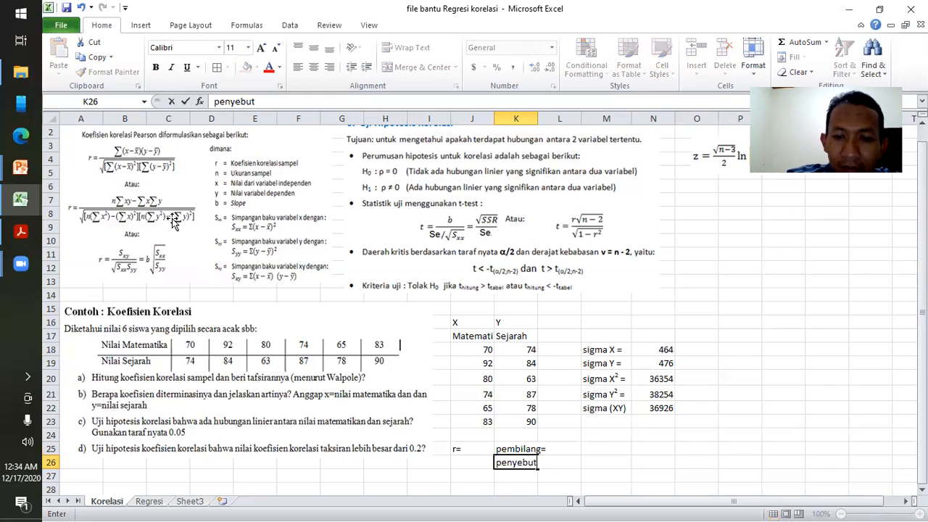
{"action": "type", "text": " a="}
{"action": "key", "text": "Return"}
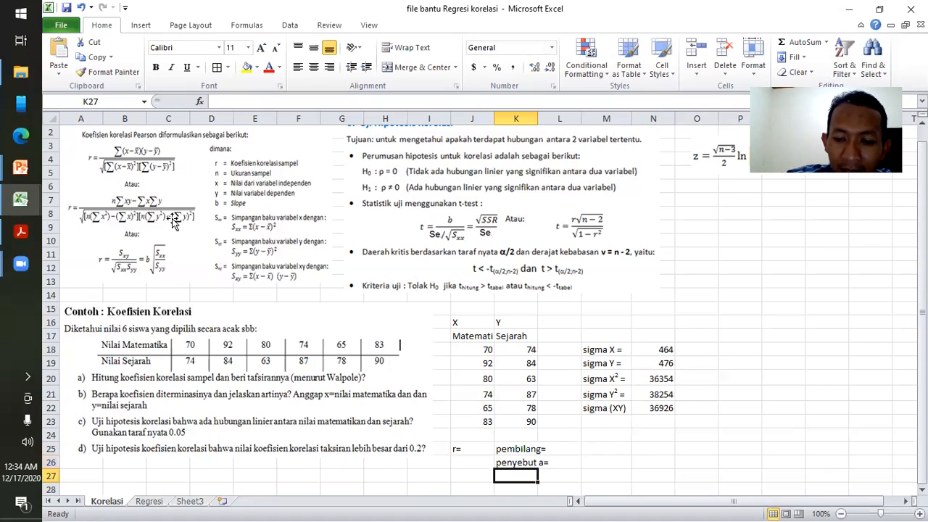
{"action": "type", "text": "penyebut b="}
{"action": "key", "text": "Return"}
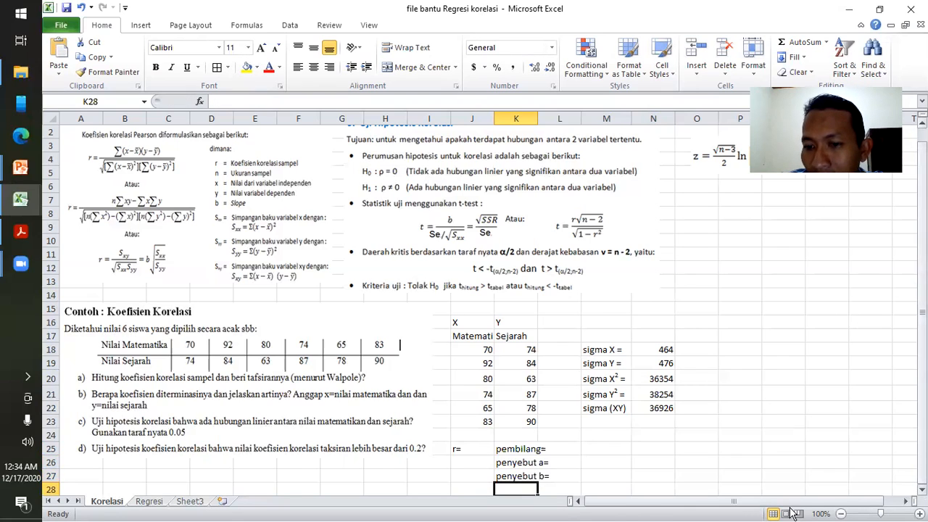
{"action": "left_click", "coordinate": [619, 500]}
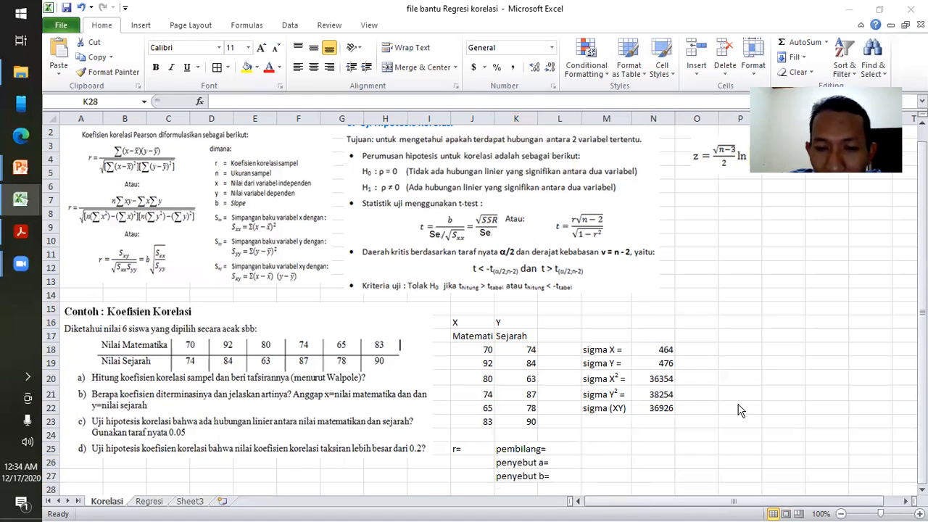
- Enter the numerator formula =n*N22-(N18*N19) in M25 beside the pembilang label
{"action": "left_click", "coordinate": [589, 448]}
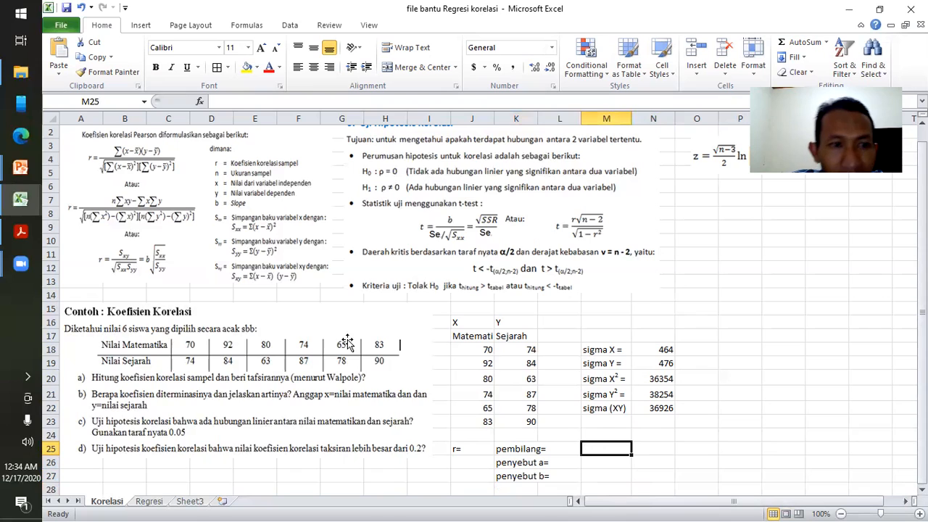
{"action": "type", "text": "="}
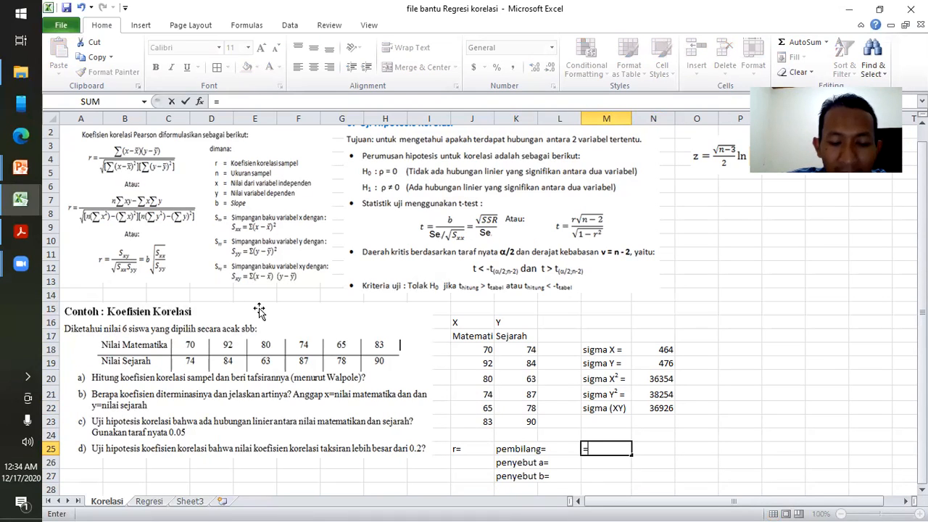
{"action": "type", "text": "n*"}
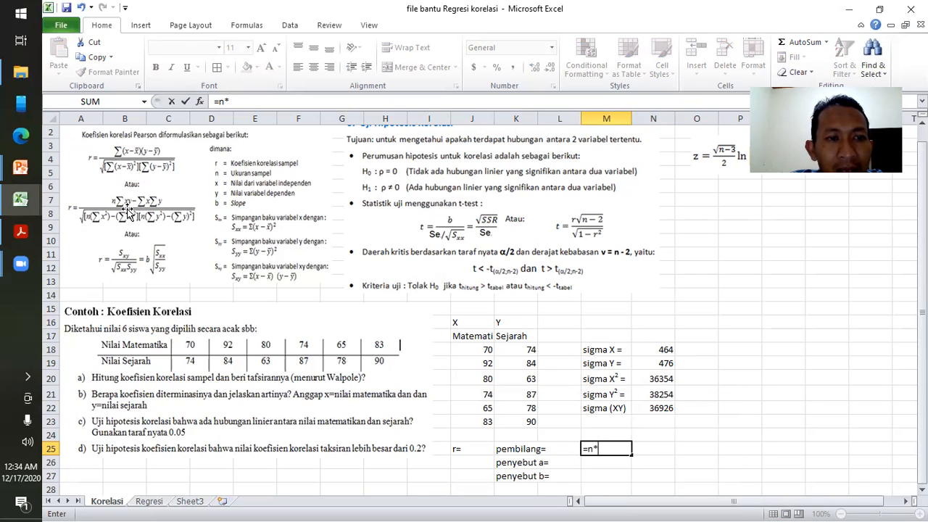
{"action": "left_click", "coordinate": [662, 408]}
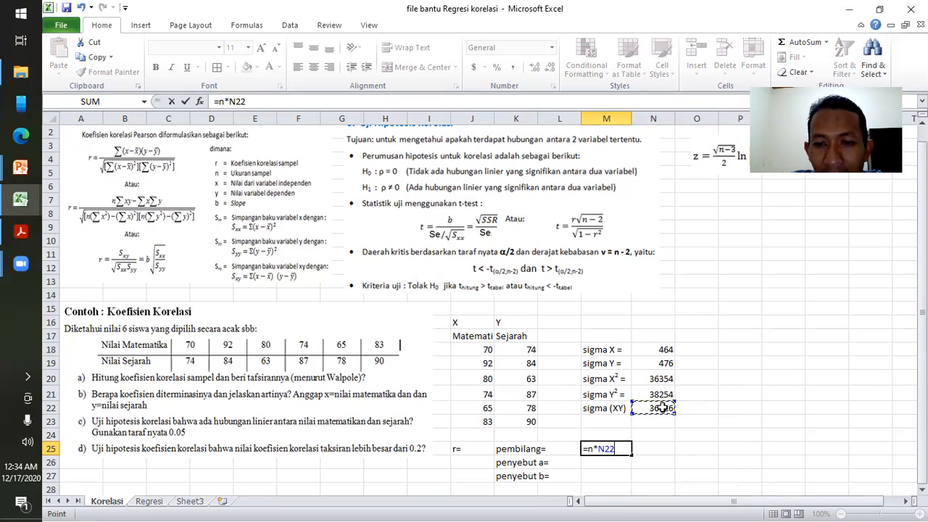
{"action": "type", "text": "-("}
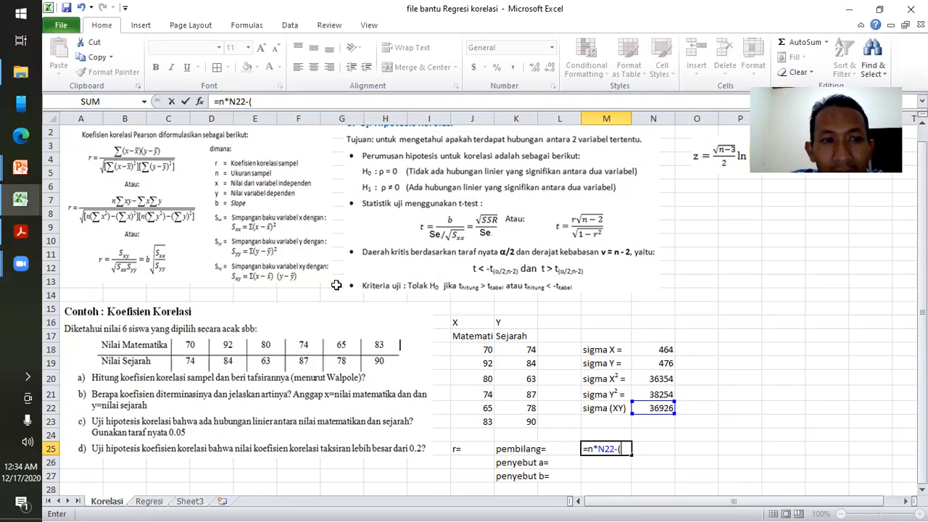
{"action": "left_click", "coordinate": [658, 351]}
{"action": "type", "text": "*"}
{"action": "left_click", "coordinate": [657, 363]}
{"action": "type", "text": ")"}
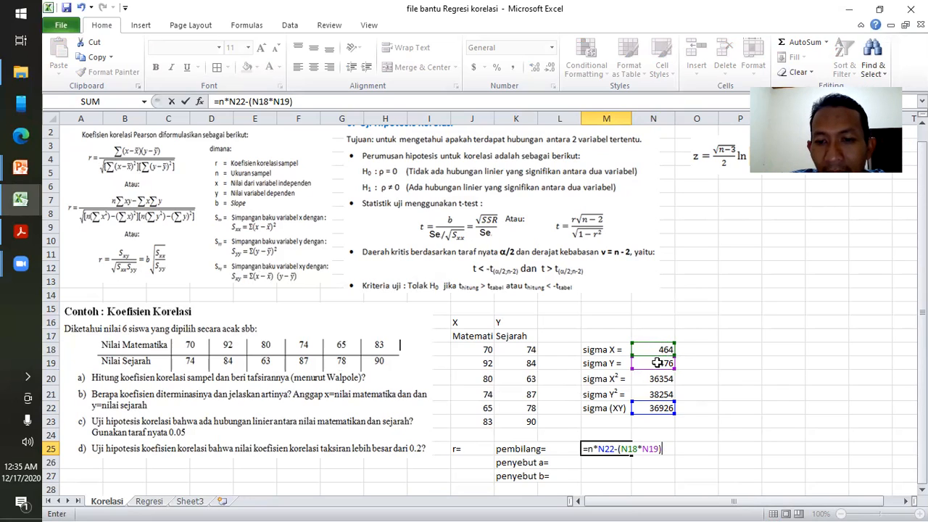
{"action": "key", "text": "Return"}
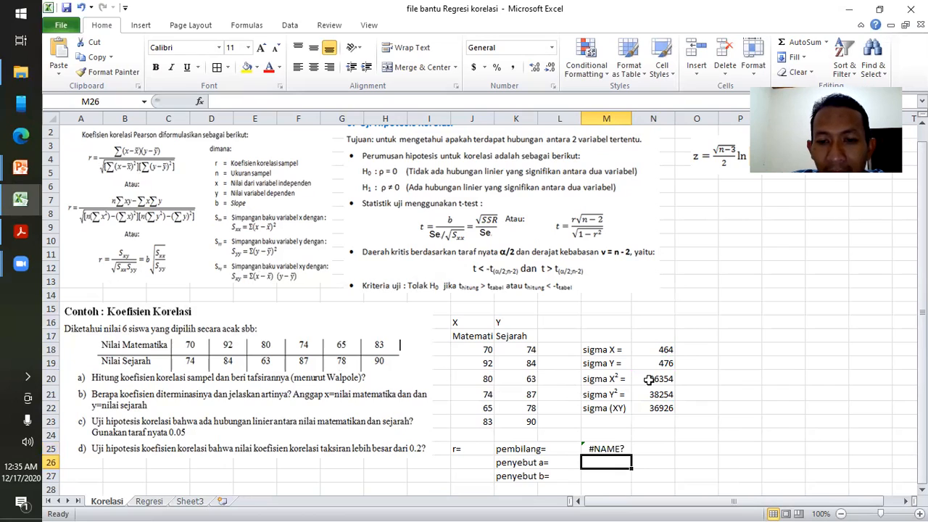
- Replace n with the sample size 6 in M25 so the numerator formula reads =6*N22-(N18*N19)
{"action": "left_click", "coordinate": [609, 447]}
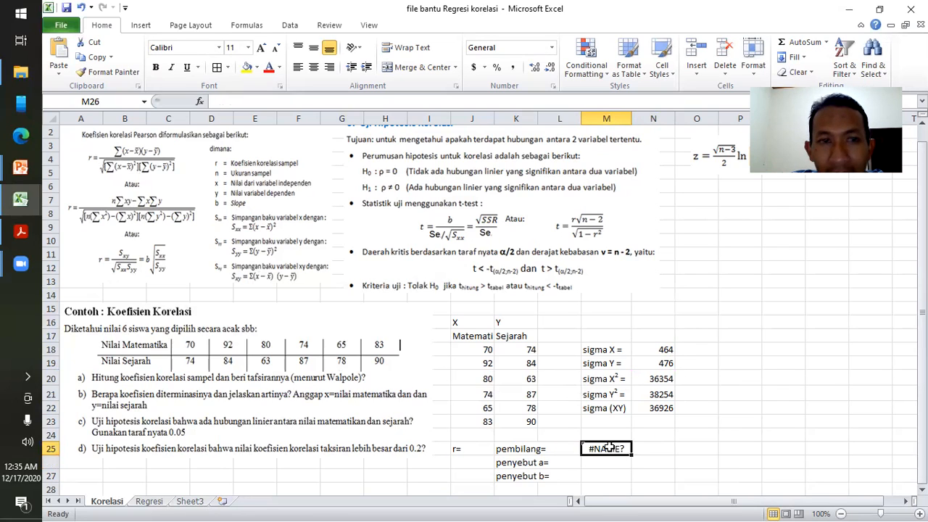
{"action": "left_click", "coordinate": [225, 102]}
{"action": "key", "text": "BackSpace"}
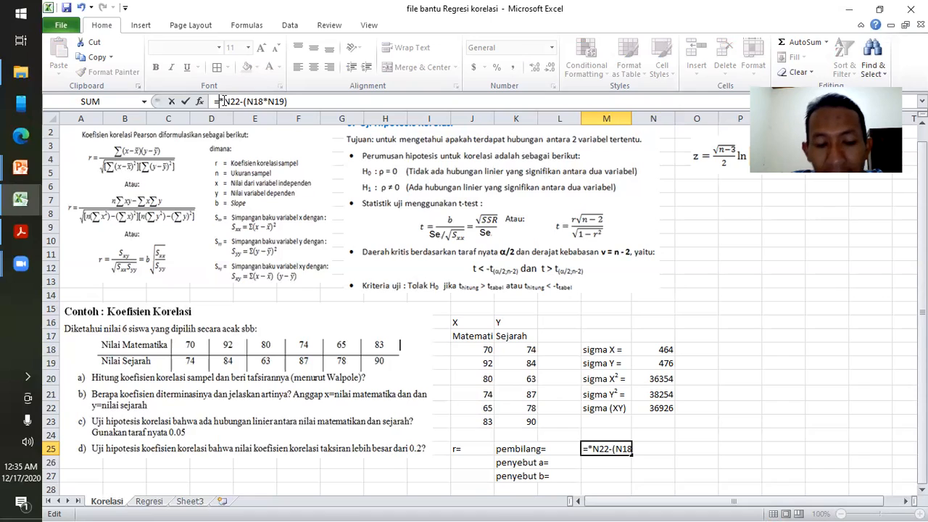
{"action": "type", "text": "6"}
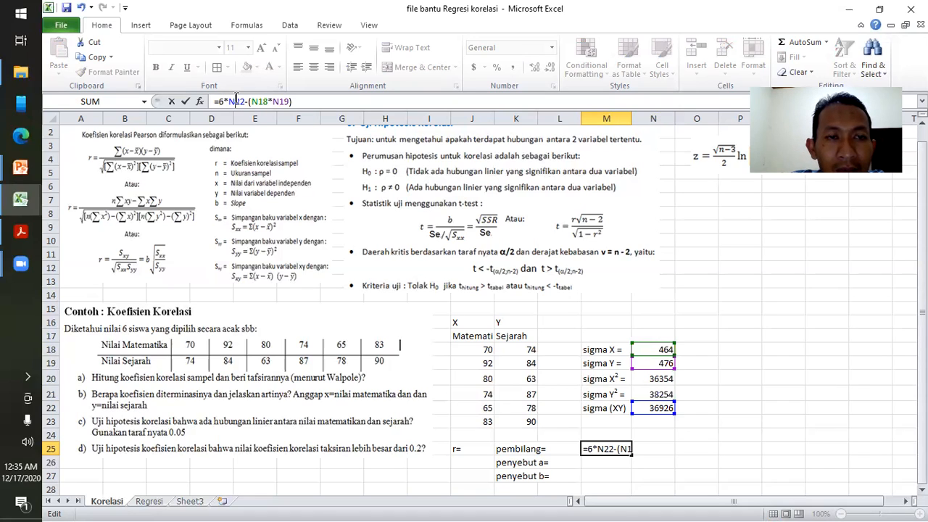
{"action": "double_click", "coordinate": [238, 101]}
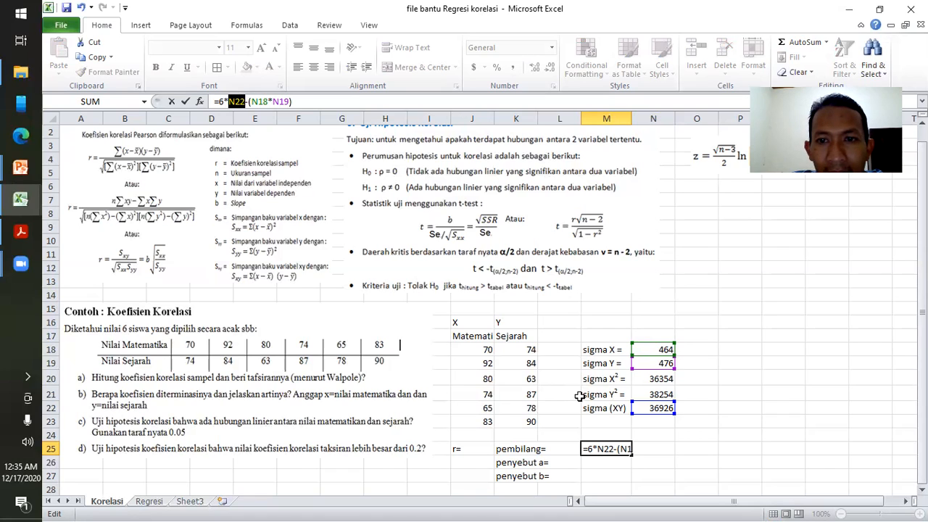
{"action": "key", "text": "Return"}
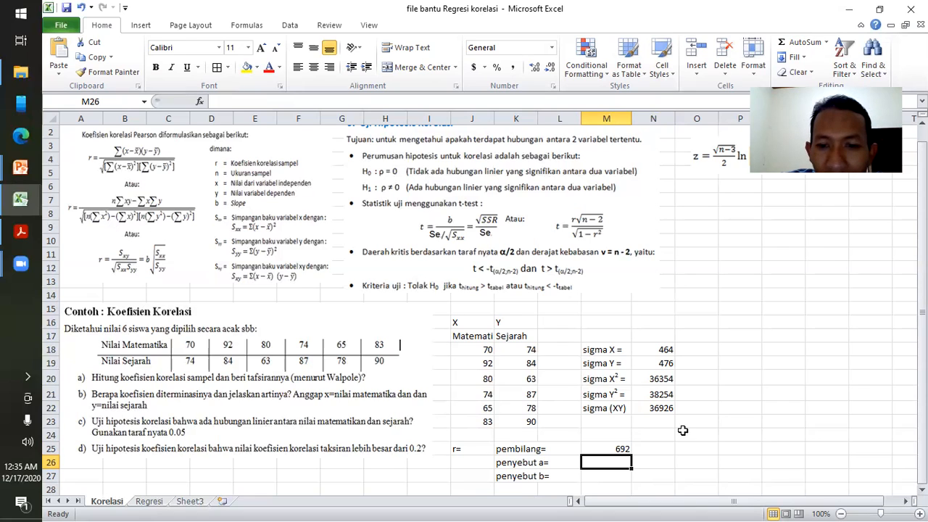
- Calculate denominator part a in M26 with the formula =6*N20-N18^2
{"action": "type", "text": "="}
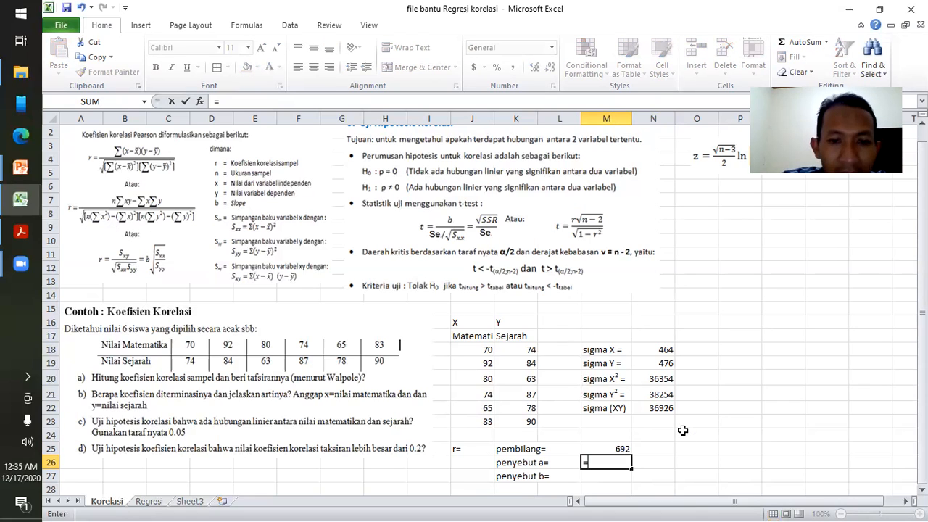
{"action": "type", "text": "6*"}
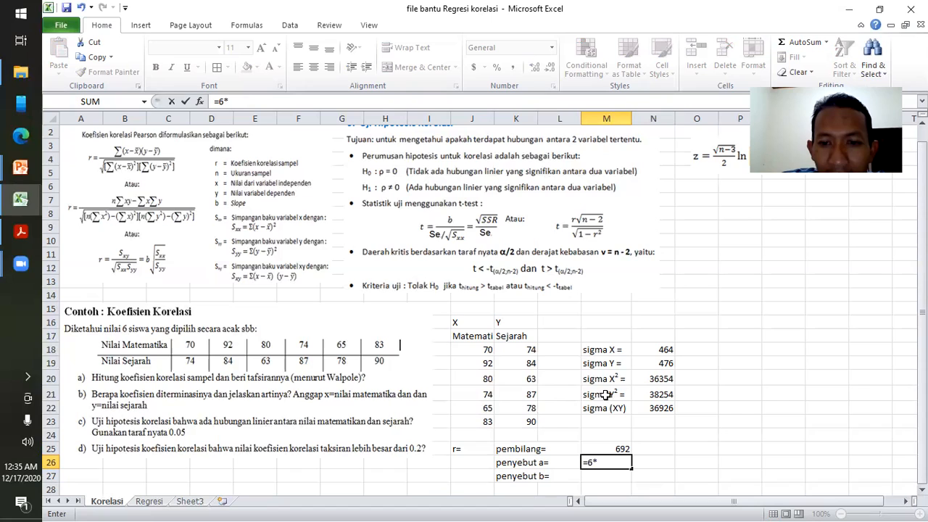
{"action": "left_click", "coordinate": [652, 379]}
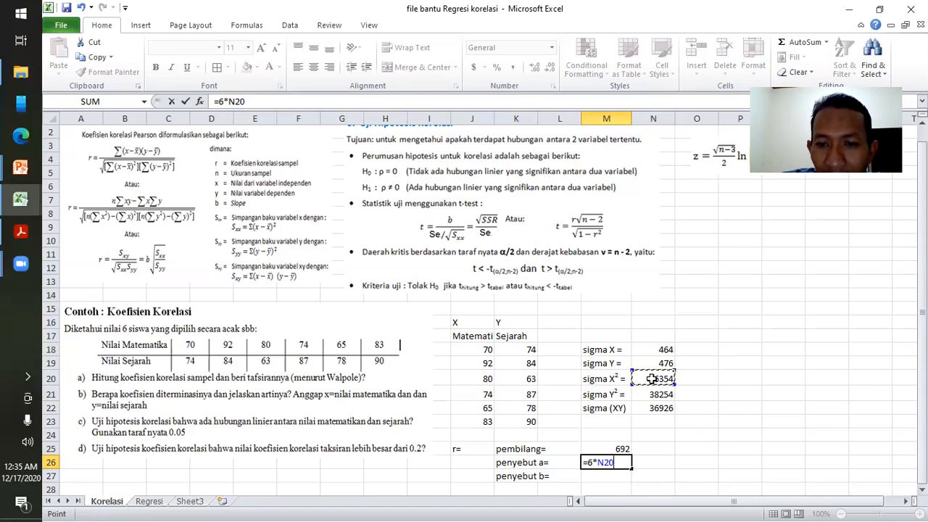
{"action": "type", "text": "-"}
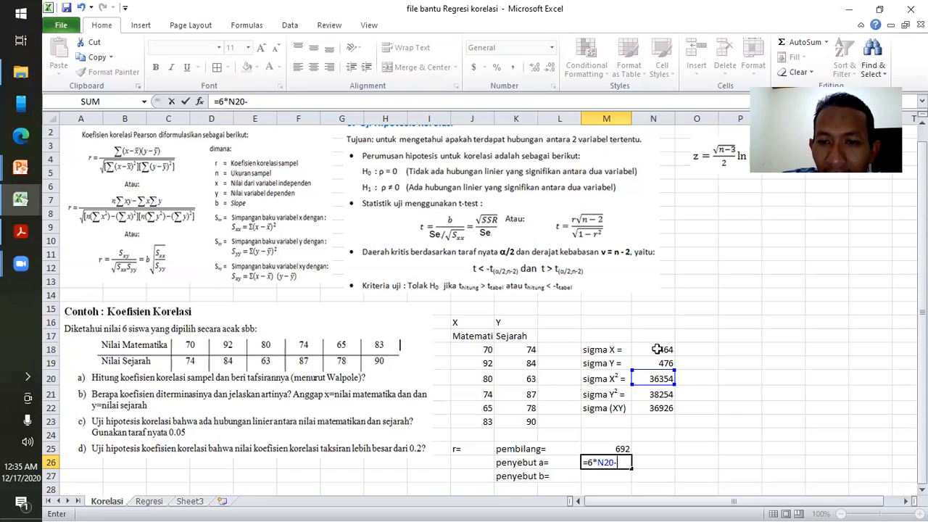
{"action": "left_click", "coordinate": [657, 349]}
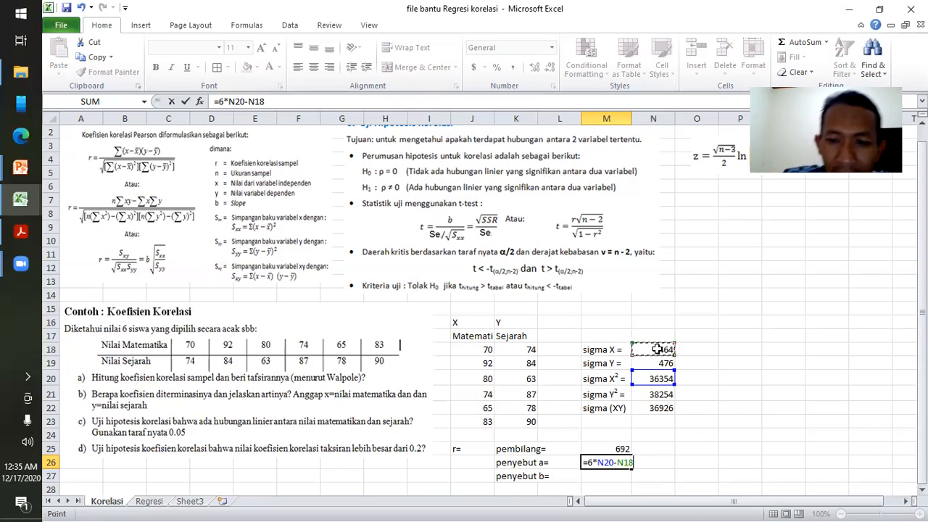
{"action": "type", "text": "^2"}
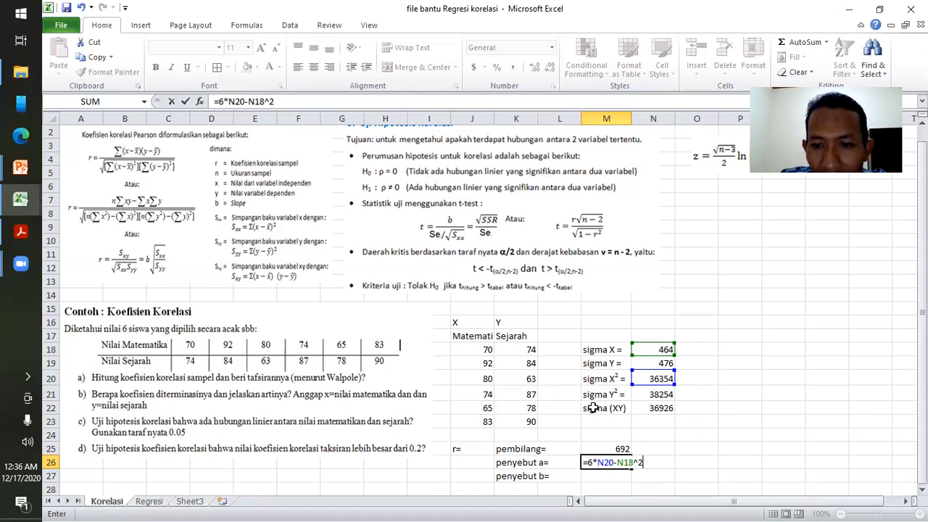
{"action": "key", "text": "Return"}
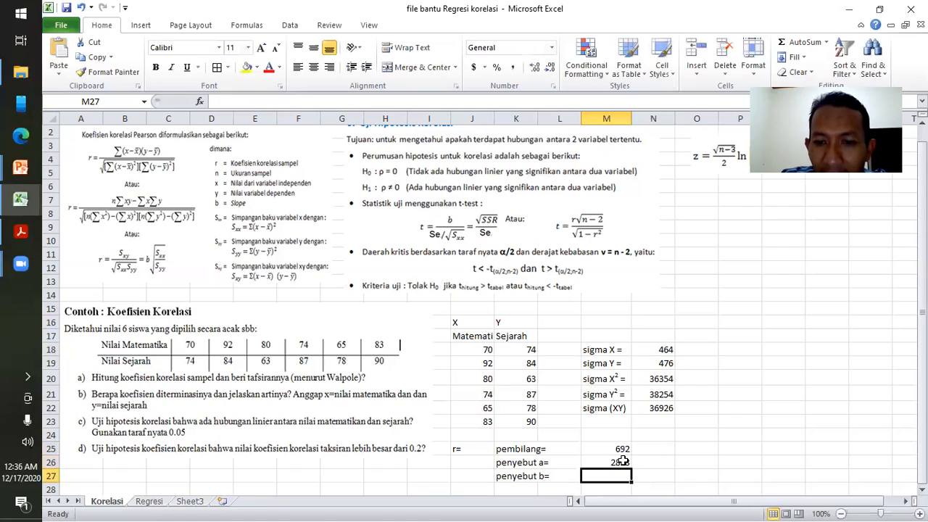
- Calculate denominator part b in M27 with the formula =6*N21-N19^2
{"action": "type", "text": "=6*"}
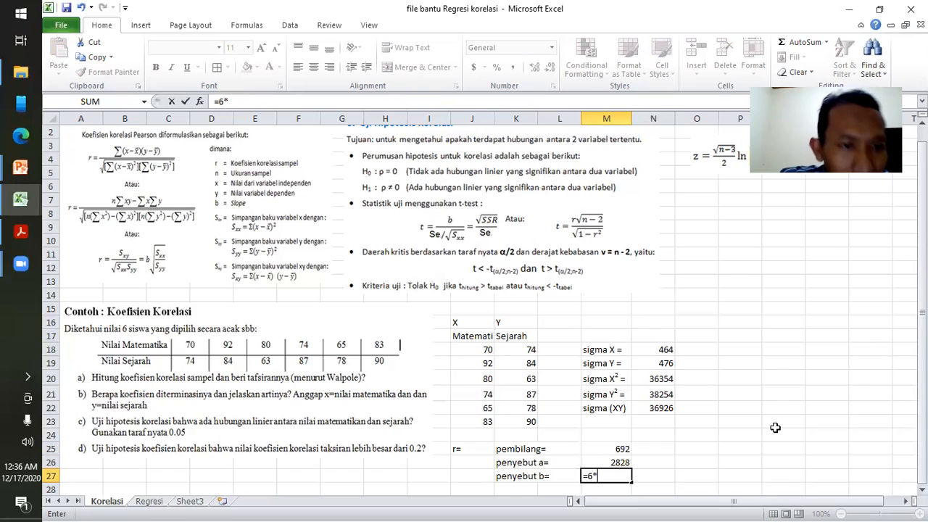
{"action": "left_click", "coordinate": [661, 396]}
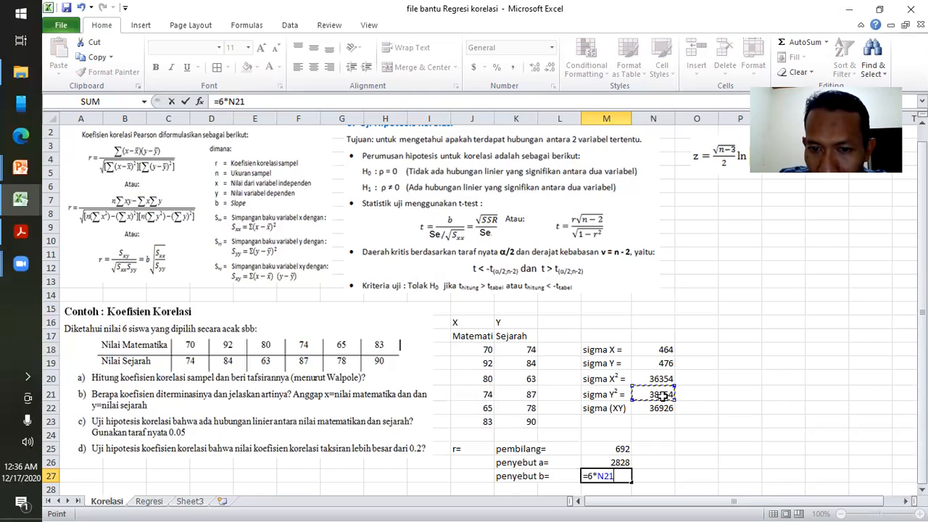
{"action": "type", "text": "-"}
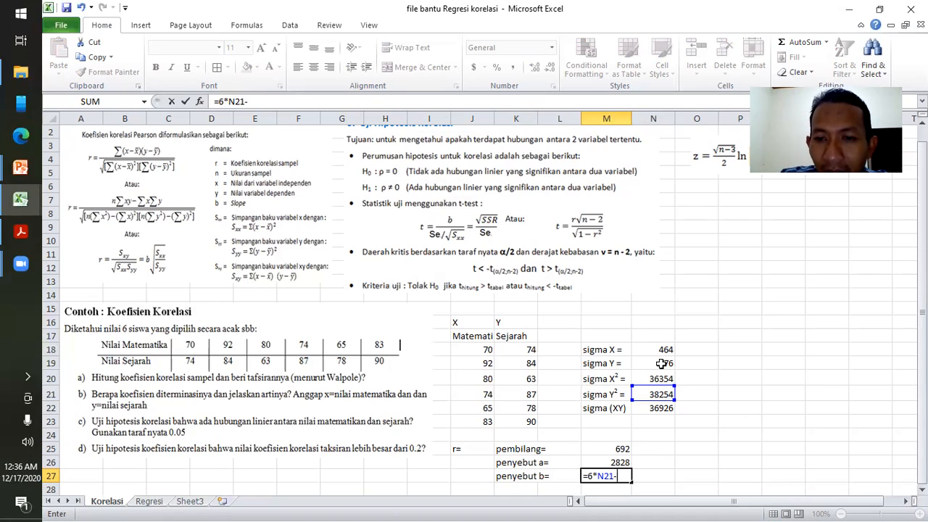
{"action": "left_click", "coordinate": [662, 363]}
{"action": "type", "text": "^2"}
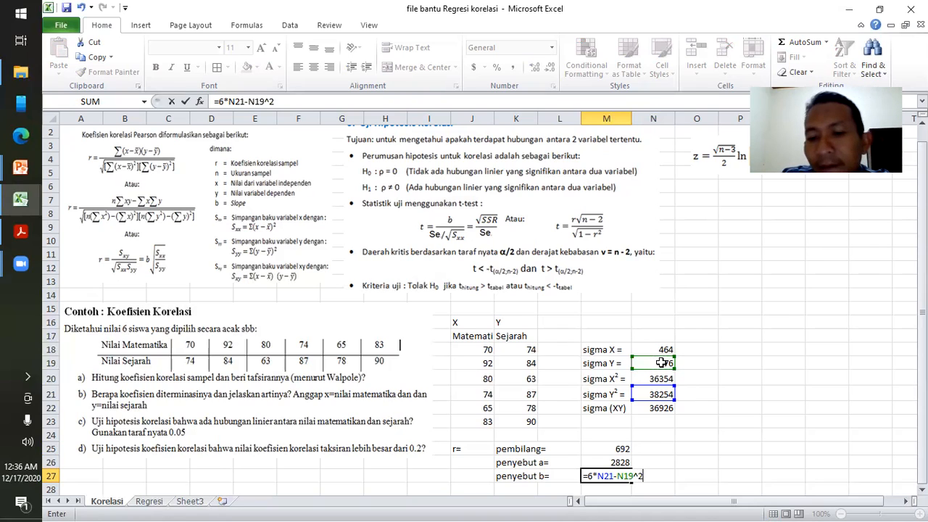
{"action": "key", "text": "Return"}
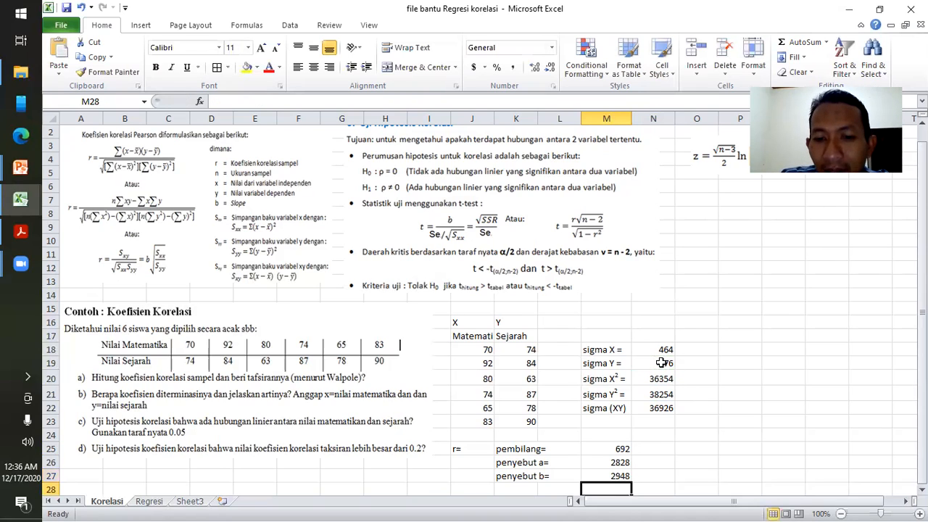
- Calculate the correlation coefficient r in K28 with the formula =M25/sqrt(M26*M27) and review the cell formulas
{"action": "key", "text": "Left"}
{"action": "key", "text": "Left"}
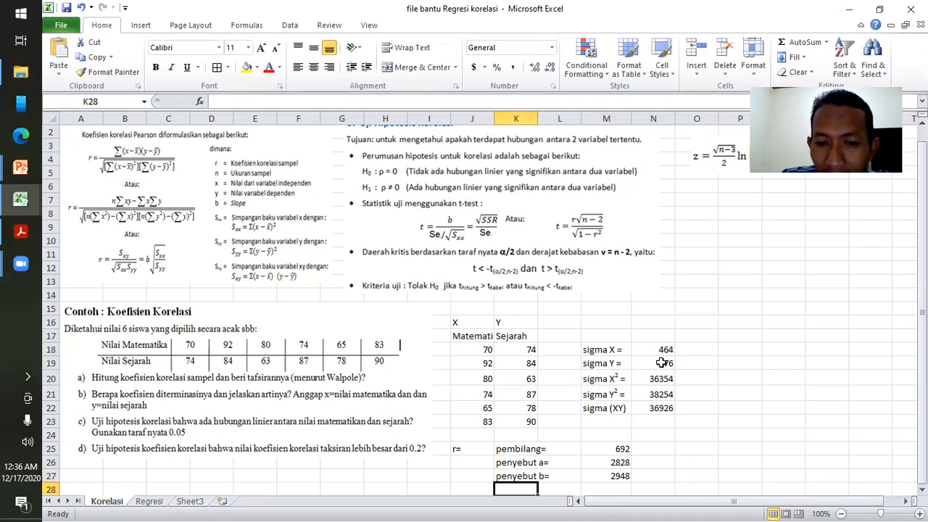
{"action": "type", "text": "="}
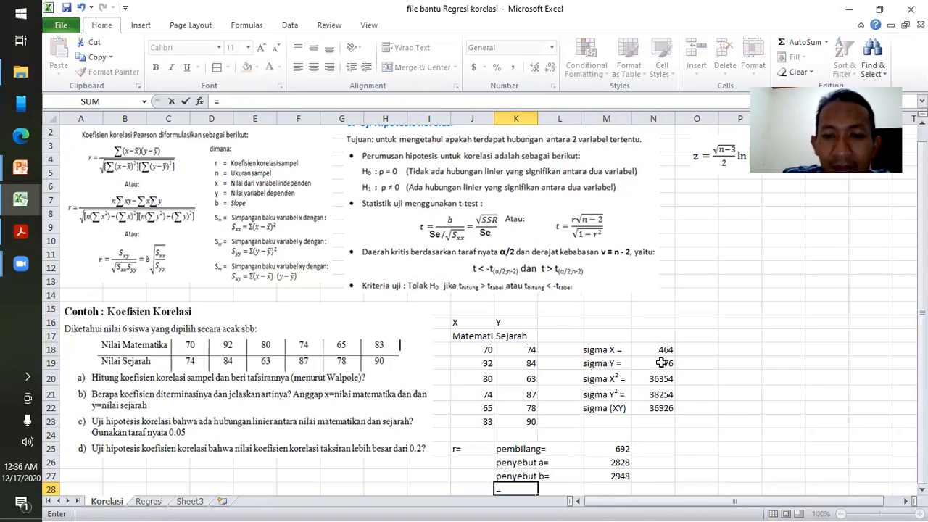
{"action": "left_click", "coordinate": [610, 451]}
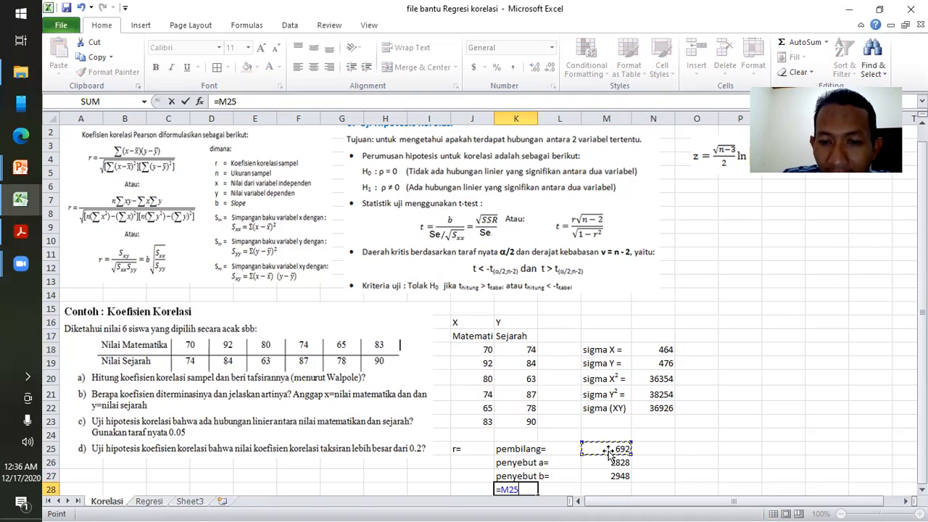
{"action": "type", "text": "/"}
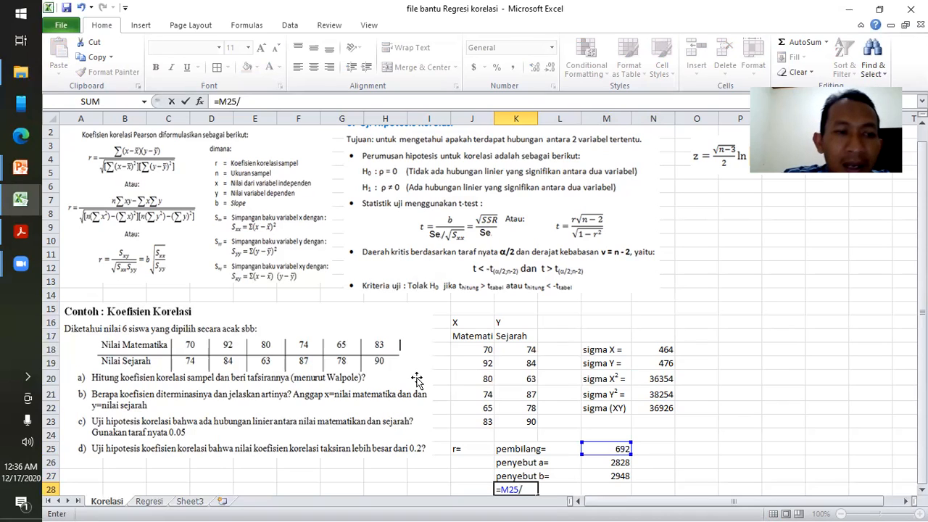
{"action": "type", "text": "sqrt"}
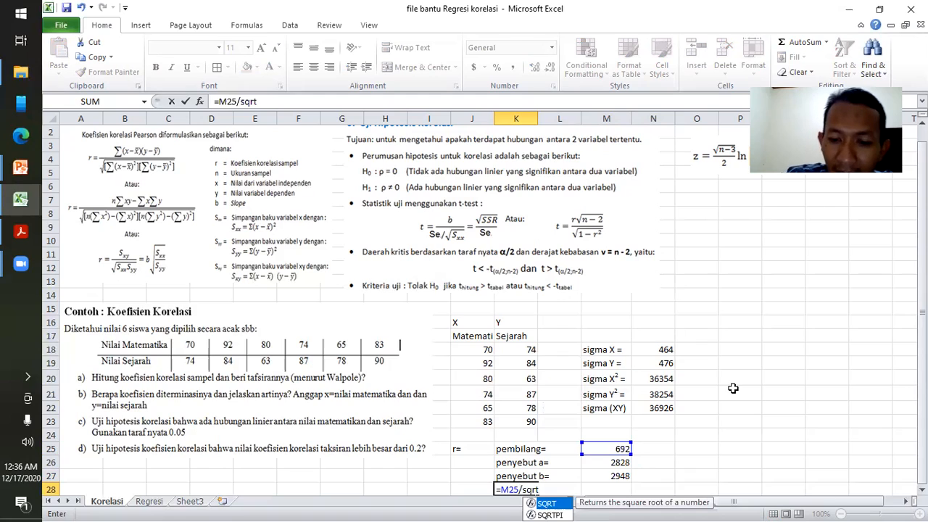
{"action": "type", "text": "()"}
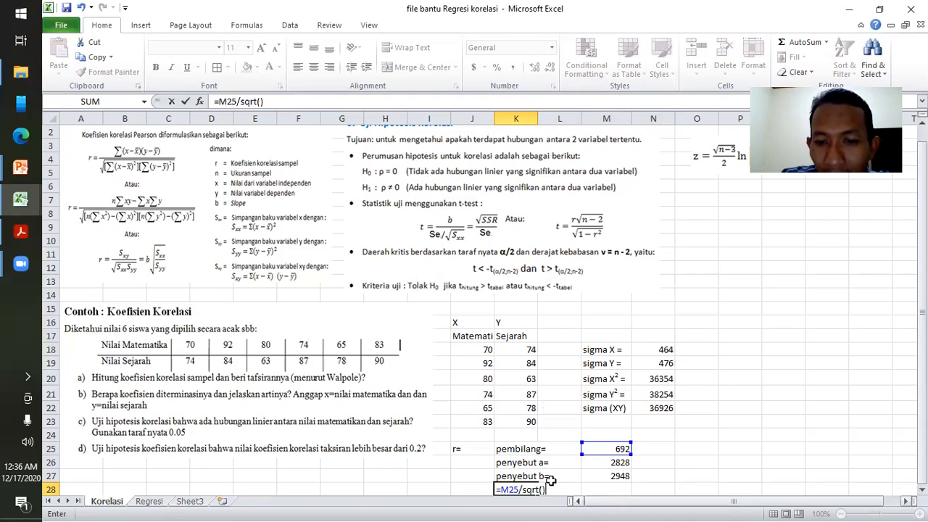
{"action": "left_click", "coordinate": [262, 101]}
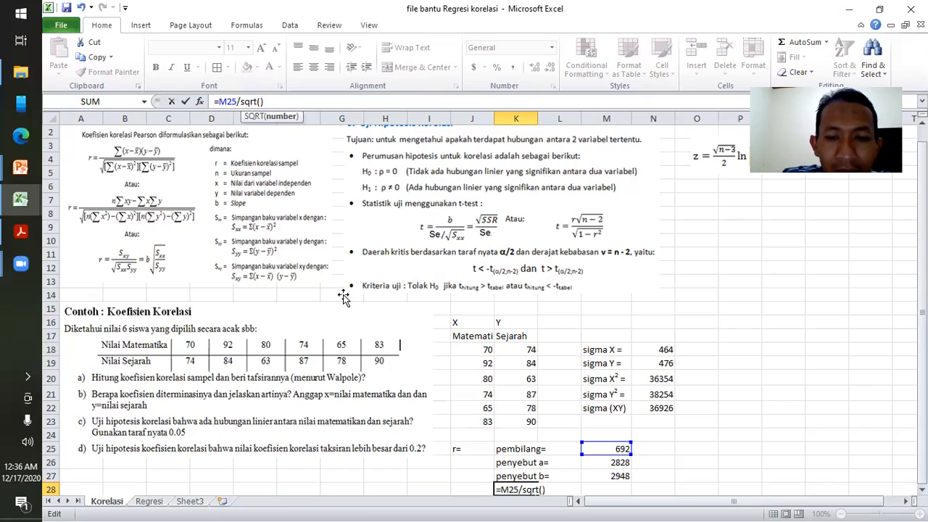
{"action": "left_click", "coordinate": [613, 464]}
{"action": "type", "text": "*"}
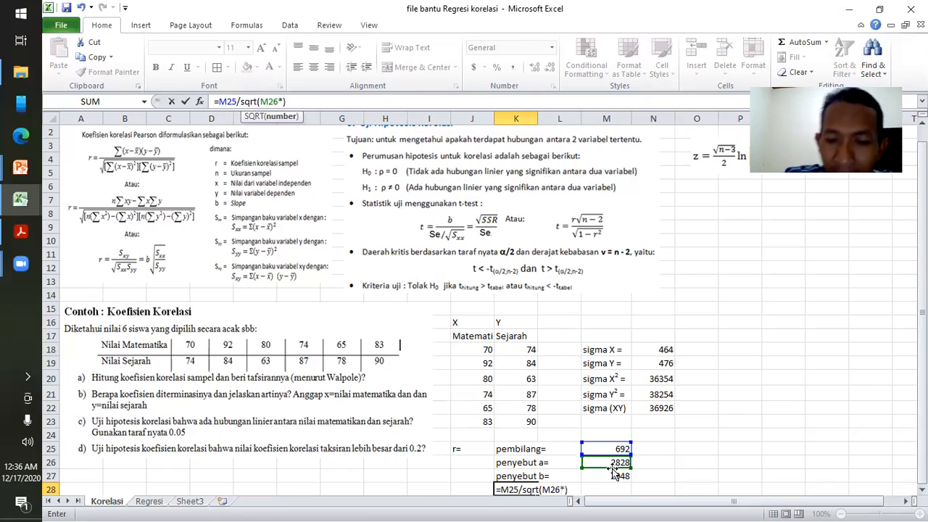
{"action": "left_click", "coordinate": [614, 475]}
{"action": "key", "text": "Return"}
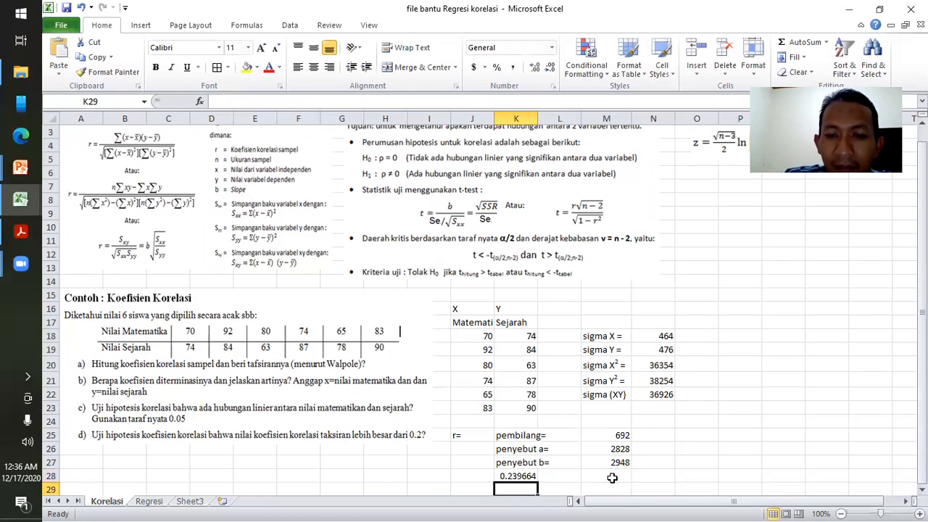
{"action": "left_click", "coordinate": [532, 475]}
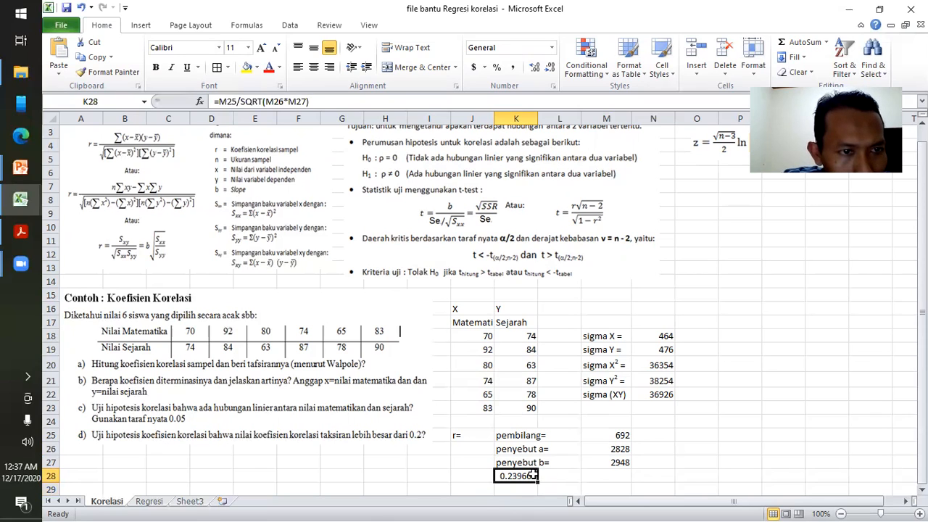
{"action": "left_click", "coordinate": [615, 448]}
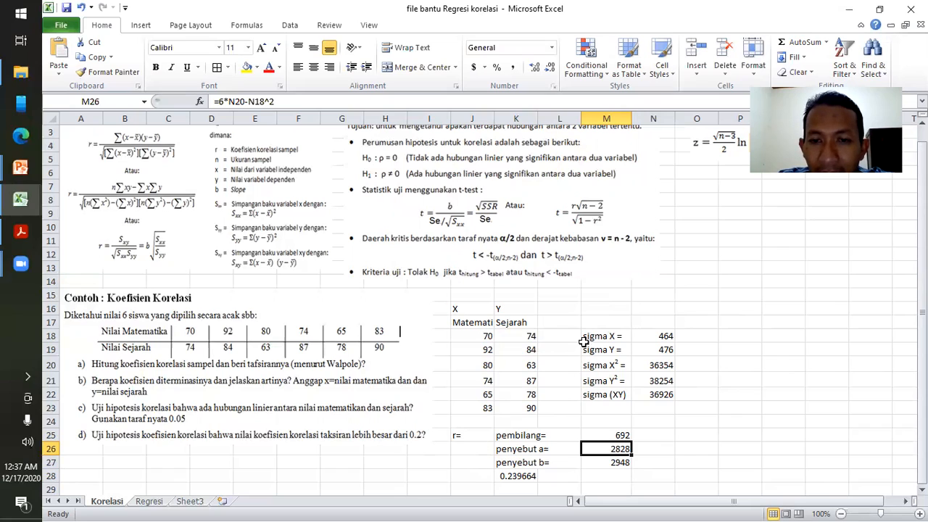
- Label M16 "r =" and start a CORREL formula in the adjacent cell N16
{"action": "left_click", "coordinate": [589, 308]}
{"action": "type", "text": "r ec"}
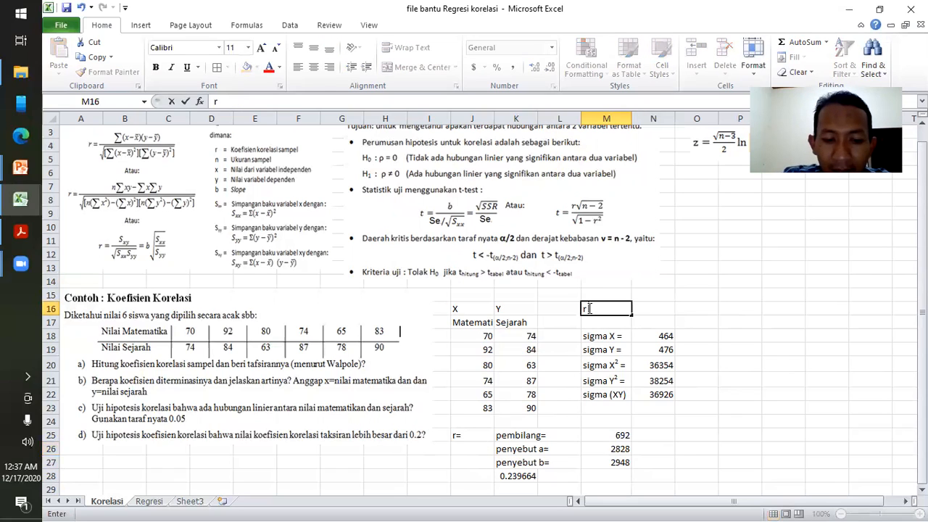
{"action": "key", "text": "BackSpace"}
{"action": "key", "text": "BackSpace"}
{"action": "key", "text": "BackSpace"}
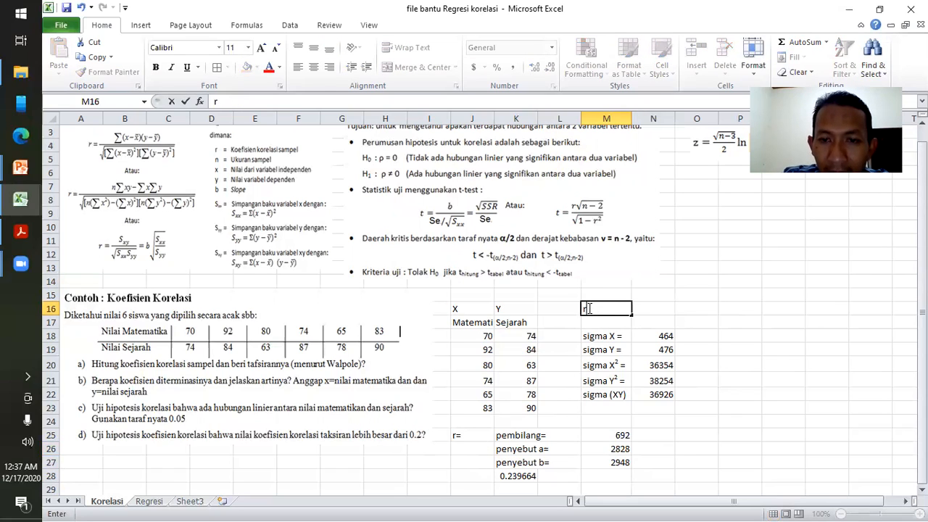
{"action": "type", "text": "="}
{"action": "key", "text": "Tab"}
{"action": "type", "text": "=correl("}
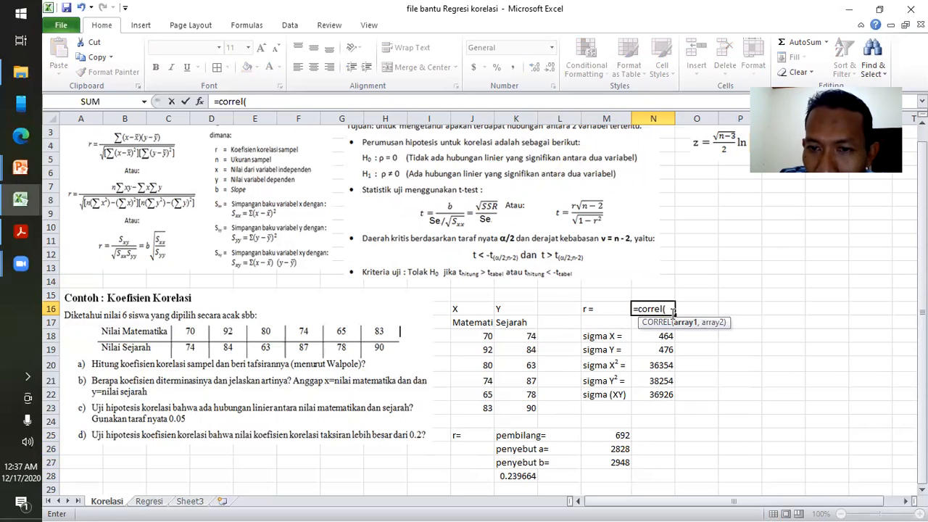
{"action": "left_click_drag", "start_coordinate": [487, 336], "coordinate": [482, 404]}
{"action": "key", "text": "BackSpace"}
{"action": "type", "text": ","}
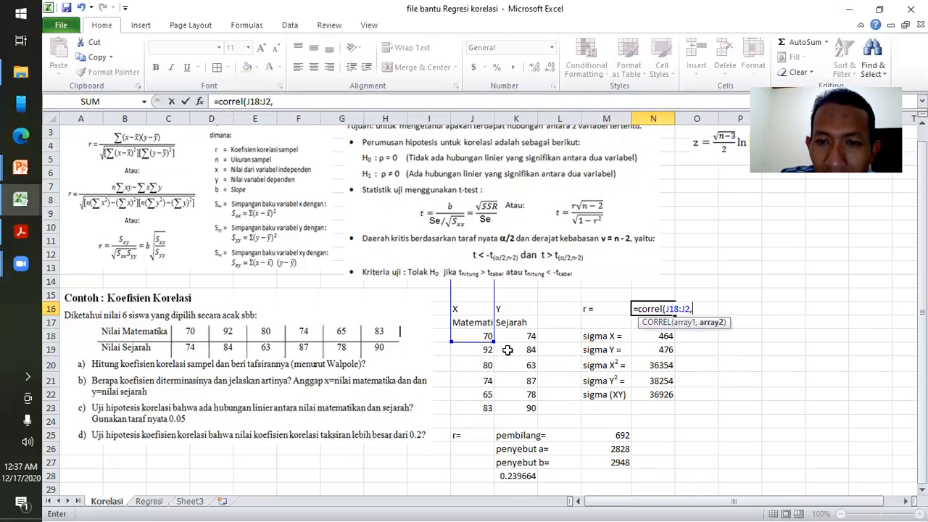
{"action": "key", "text": "BackSpace"}
{"action": "key", "text": "BackSpace"}
{"action": "key", "text": "BackSpace"}
{"action": "key", "text": "BackSpace"}
{"action": "key", "text": "BackSpace"}
{"action": "key", "text": "BackSpace"}
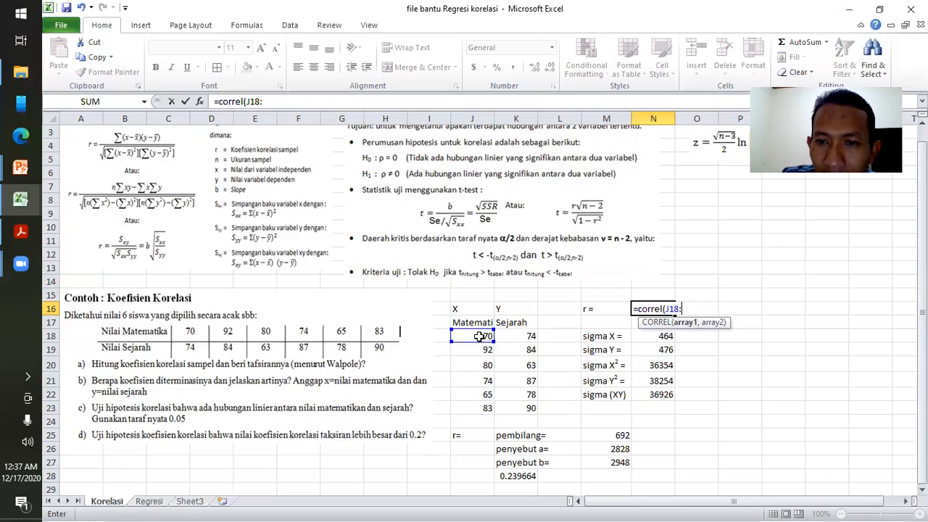
- Complete the N16 formula as =correl(J18:J23,K18:K23), using the Matematika and Sejarah scores as the two arrays
{"action": "left_click_drag", "start_coordinate": [479, 336], "coordinate": [479, 415]}
{"action": "type", "text": ","}
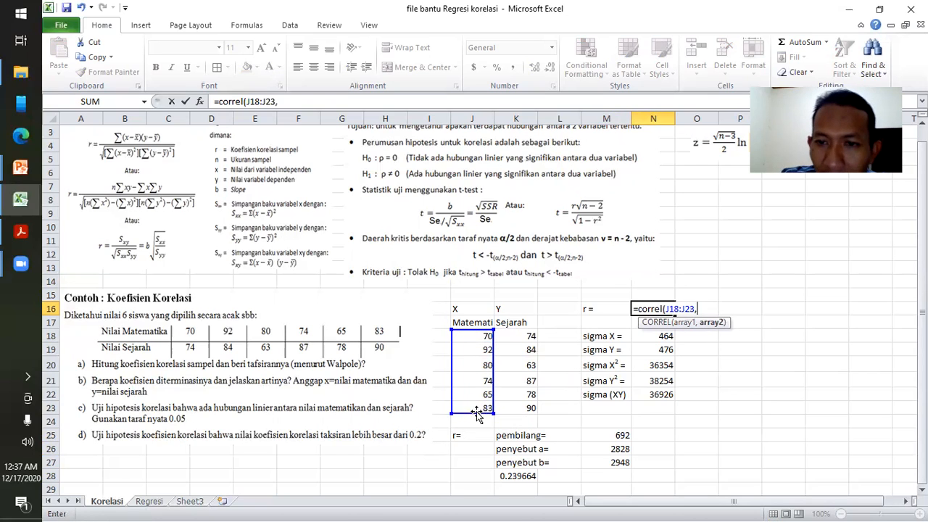
{"action": "left_click_drag", "start_coordinate": [520, 338], "coordinate": [518, 417]}
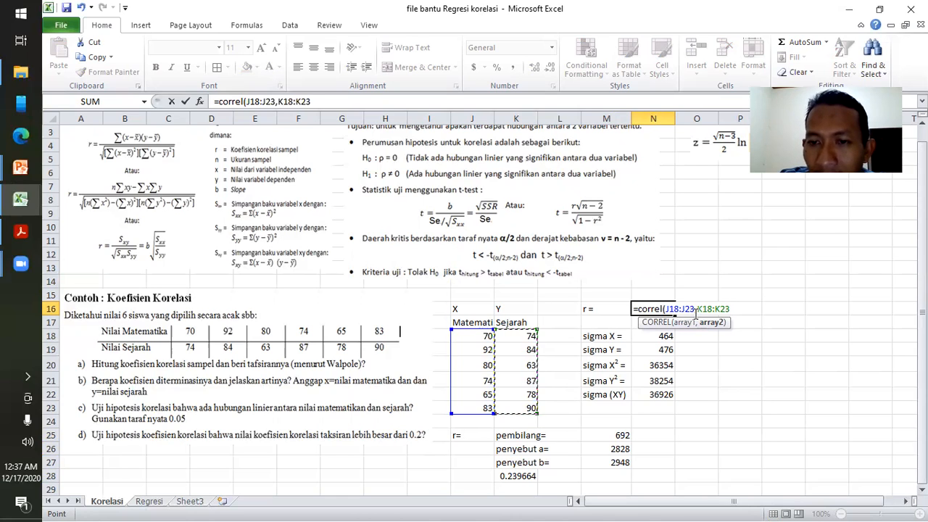
{"action": "type", "text": ")"}
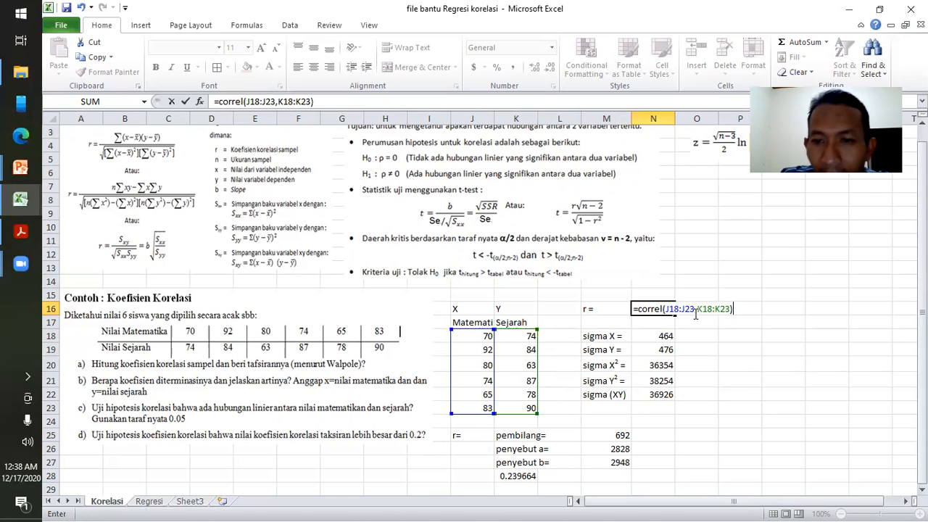
{"action": "key", "text": "Return"}
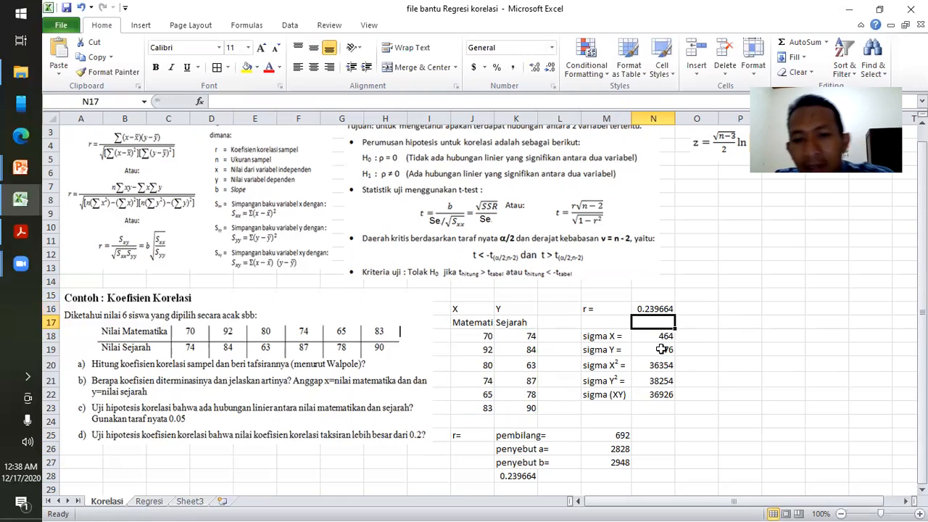
- Compare the CORREL formula and result in N16 with the manually built correlation coefficient in K28
{"action": "left_click", "coordinate": [513, 477]}
{"action": "left_click", "coordinate": [754, 266]}
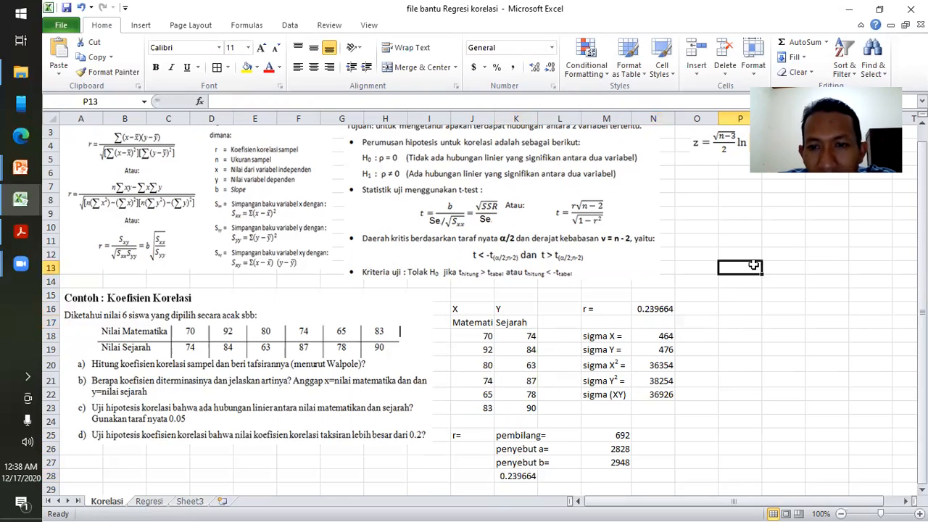
{"action": "left_click", "coordinate": [648, 308]}
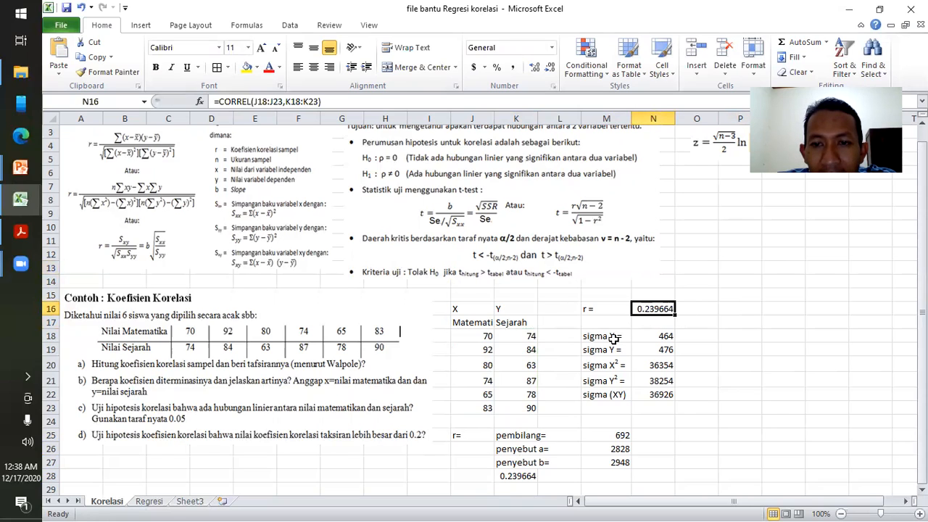
{"action": "left_click", "coordinate": [511, 476]}
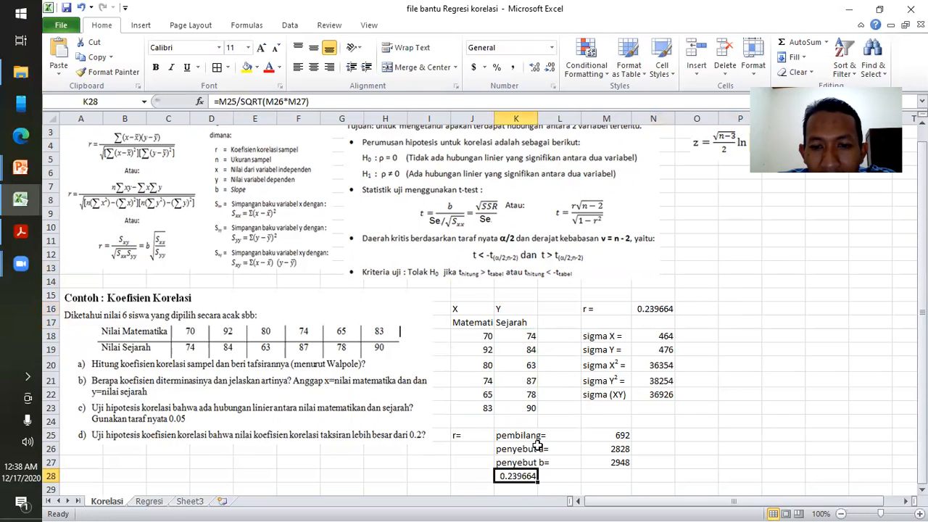
{"action": "left_click", "coordinate": [647, 308]}
{"action": "left_click", "coordinate": [754, 321]}
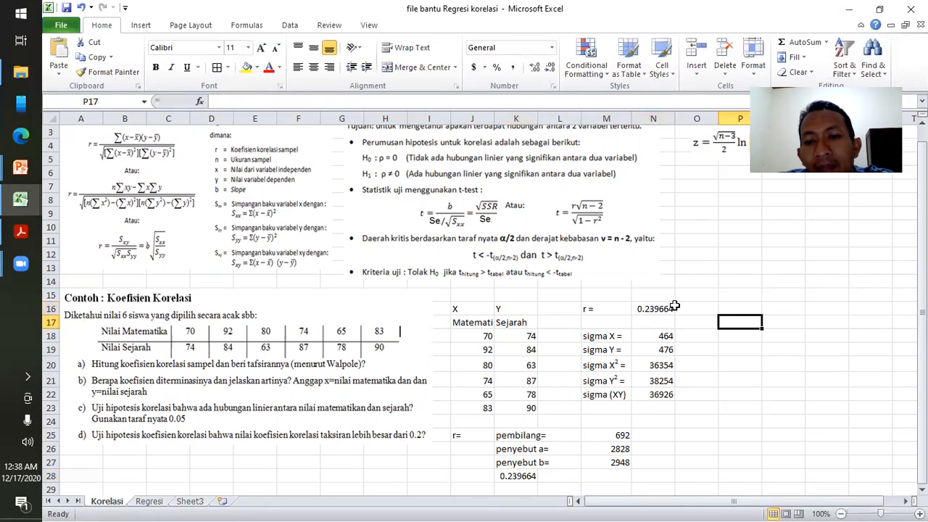
{"action": "left_click", "coordinate": [657, 310]}
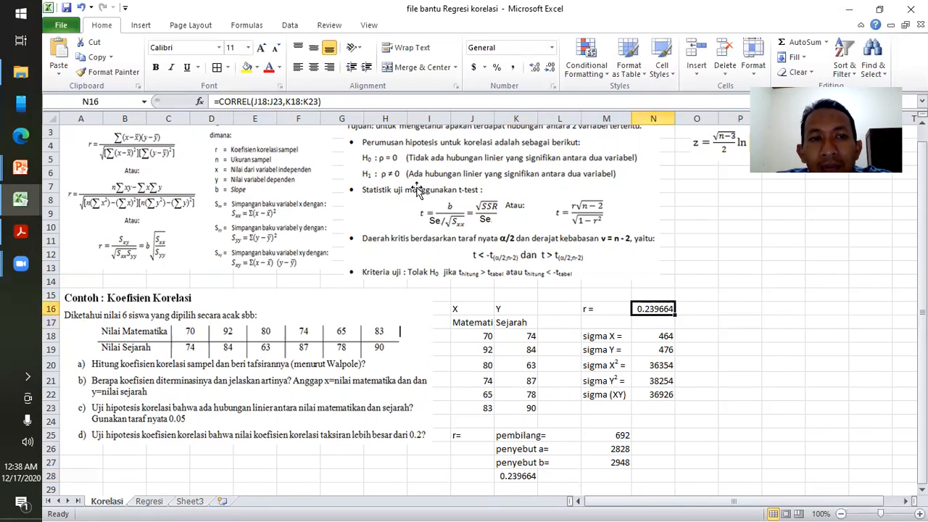
{"action": "left_click", "coordinate": [856, 361]}
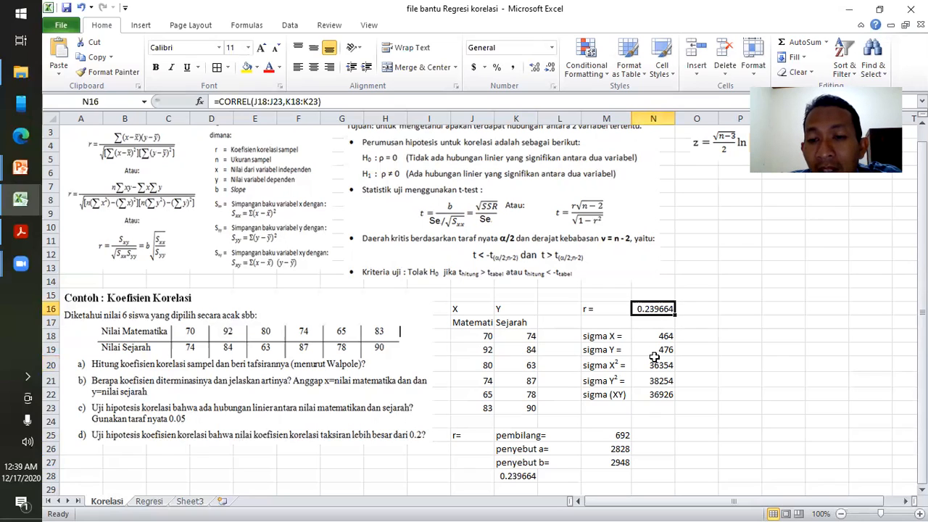
{"action": "left_click", "coordinate": [680, 403]}
{"action": "left_click", "coordinate": [713, 329]}
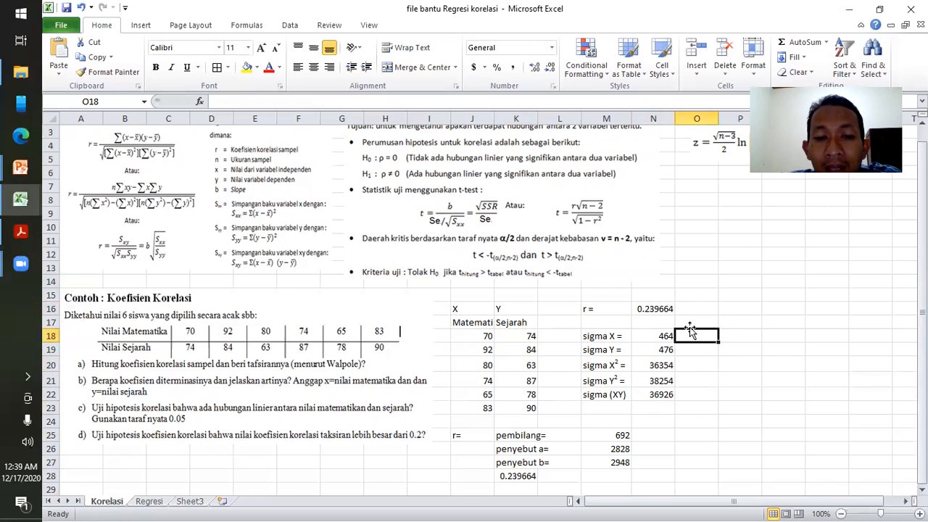
{"action": "left_click", "coordinate": [666, 309]}
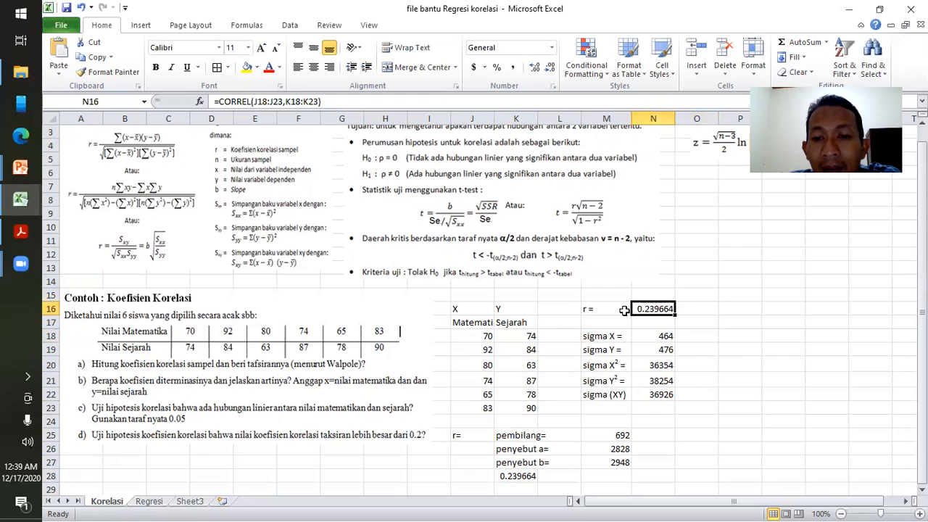
{"action": "left_click", "coordinate": [735, 279]}
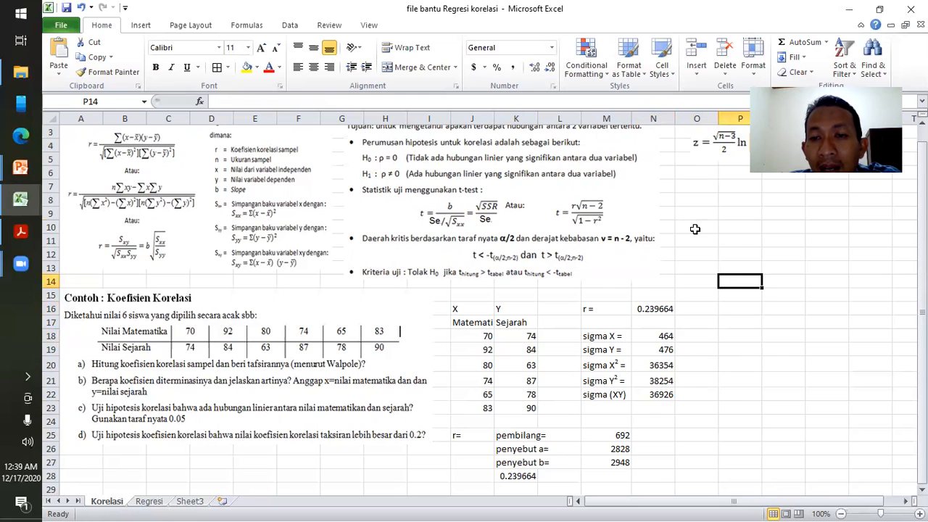
- Enter the hypothesis labels "Ho:" in O10 and "H1:" in O11
{"action": "left_click", "coordinate": [695, 229]}
{"action": "type", "text": "Ho: Hi"}
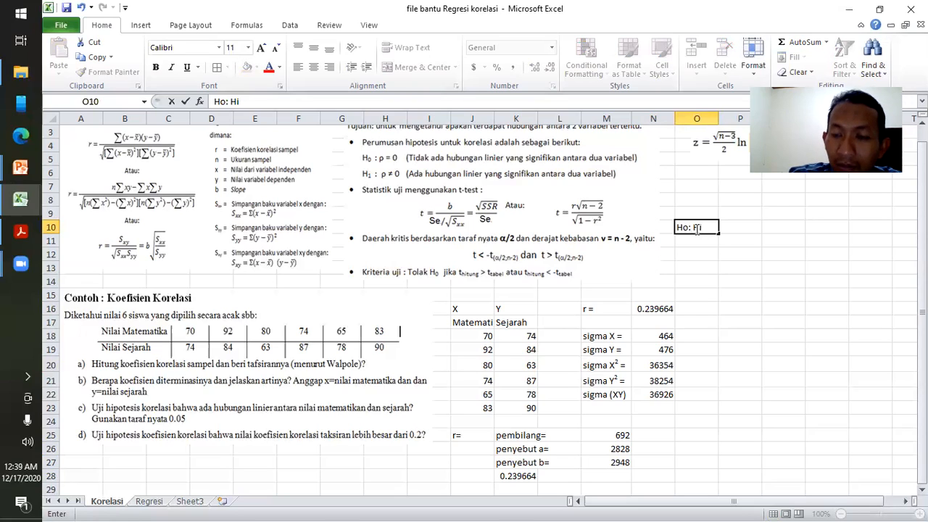
{"action": "key", "text": "BackSpace"}
{"action": "key", "text": "BackSpace"}
{"action": "key", "text": "Return"}
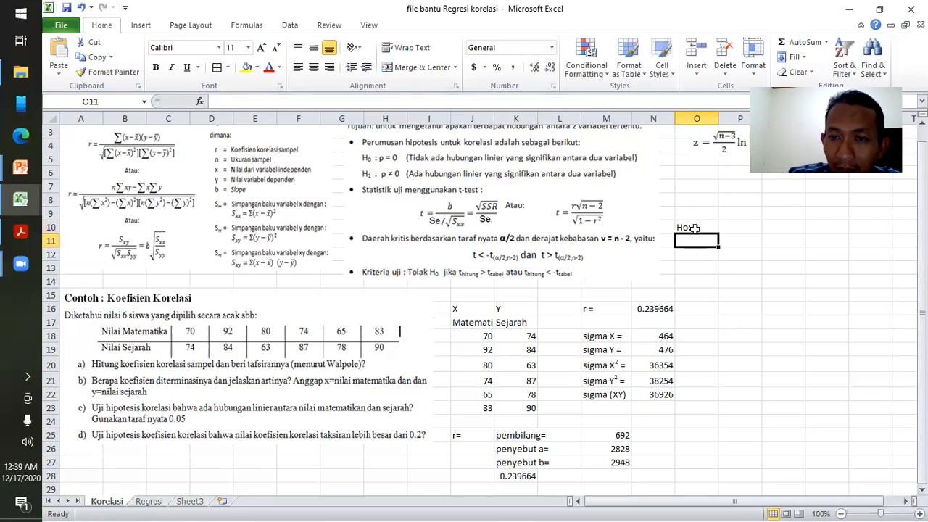
{"action": "type", "text": "H1"}
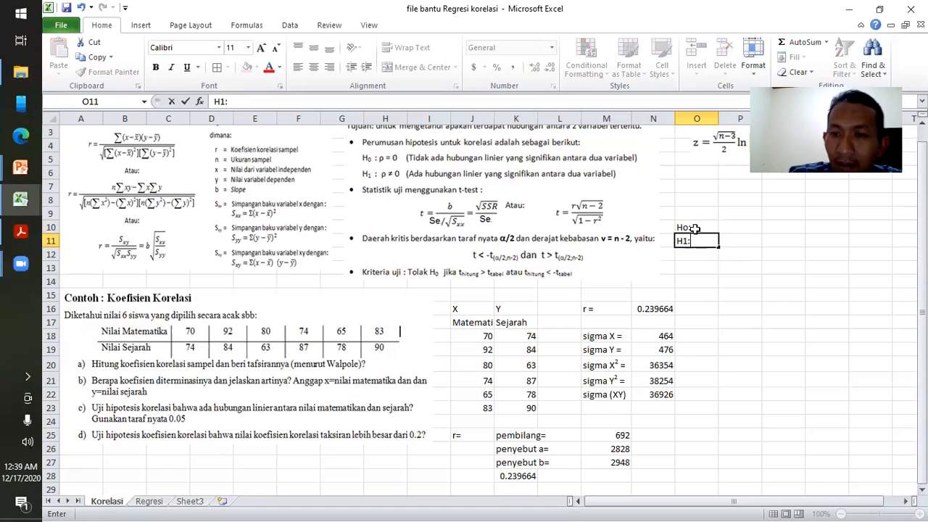
{"action": "type", "text": ":"}
{"action": "key", "text": "Return"}
- Open the Symbol dialog for cell P11 and set the character subset to Basic Latin
{"action": "left_click", "coordinate": [731, 241]}
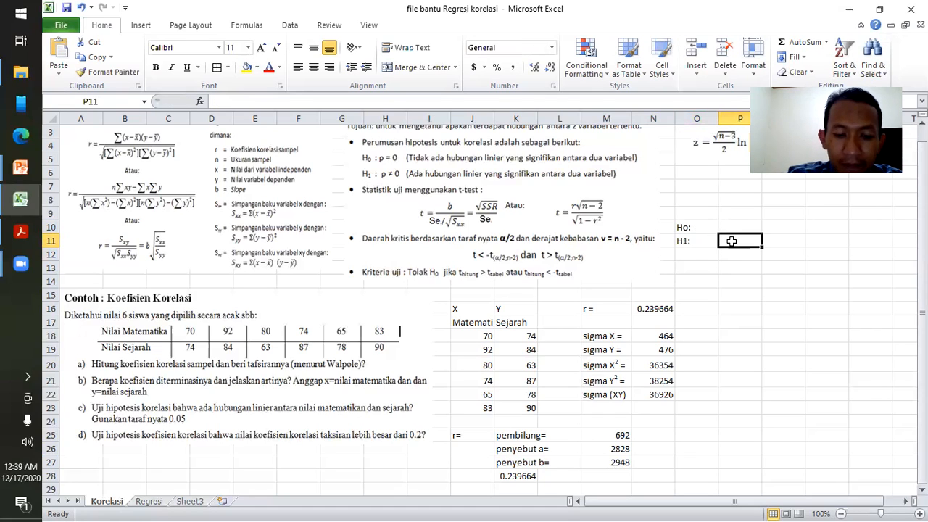
{"action": "double_click", "coordinate": [732, 241]}
{"action": "key", "text": "alt+i"}
{"action": "key", "text": "s"}
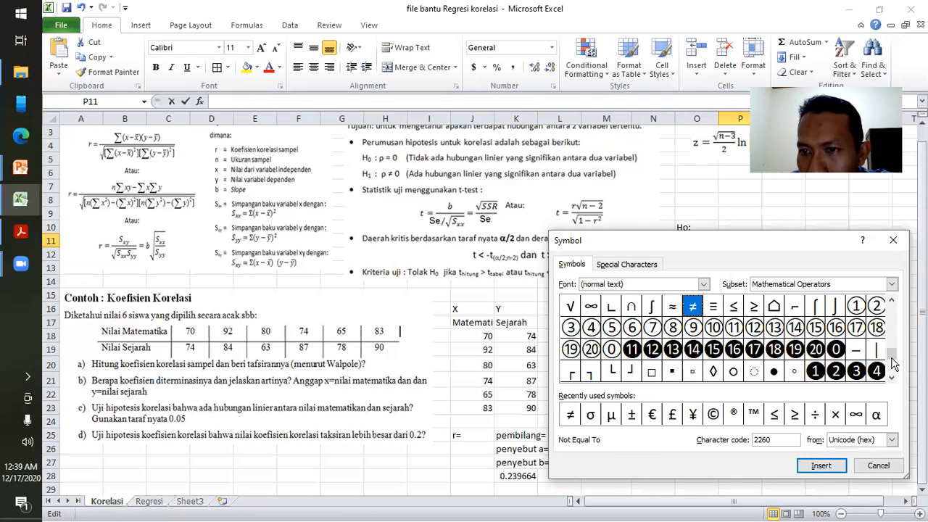
{"action": "left_click_drag", "start_coordinate": [893, 369], "coordinate": [896, 384]}
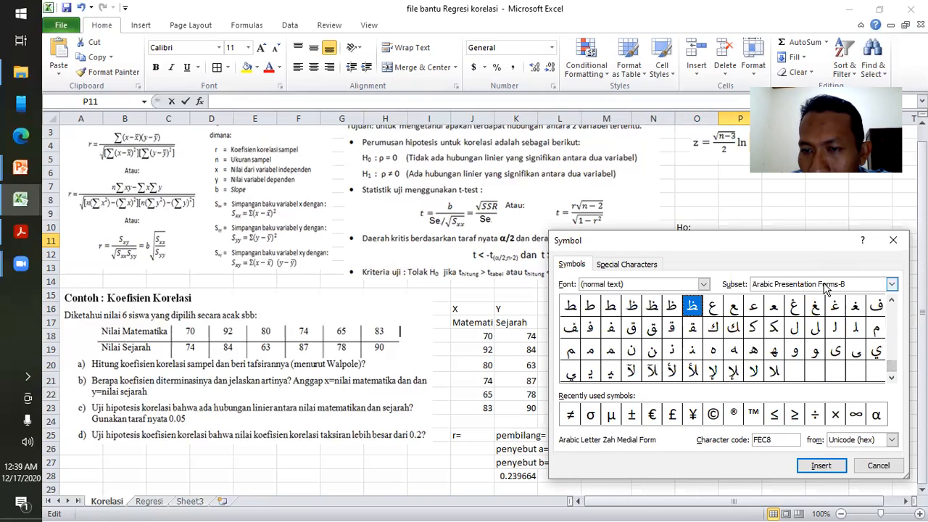
{"action": "left_click", "coordinate": [826, 287]}
{"action": "left_click_drag", "start_coordinate": [892, 337], "coordinate": [895, 289]}
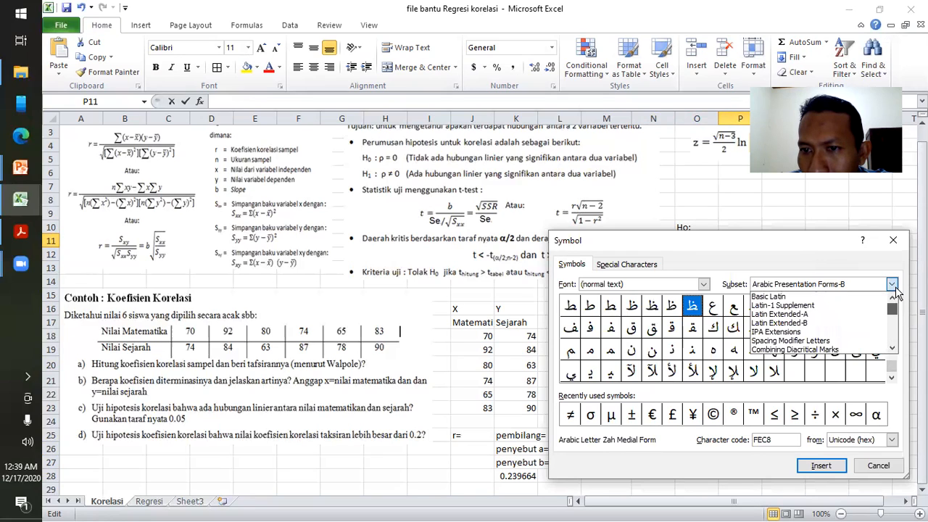
{"action": "left_click", "coordinate": [831, 291]}
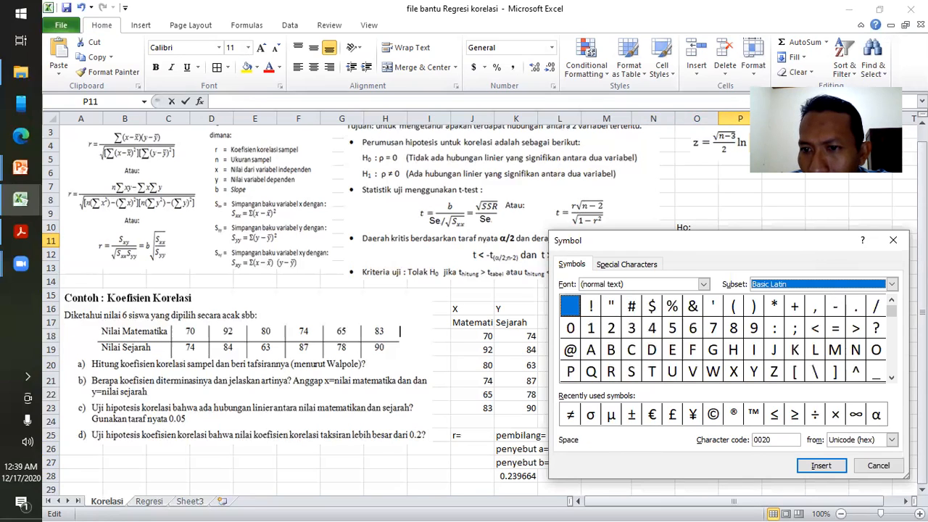
- Search the symbol table from Basic Latin through Latin Extended-B for a rho character, and close the dialog without inserting anything
{"action": "left_click", "coordinate": [892, 376]}
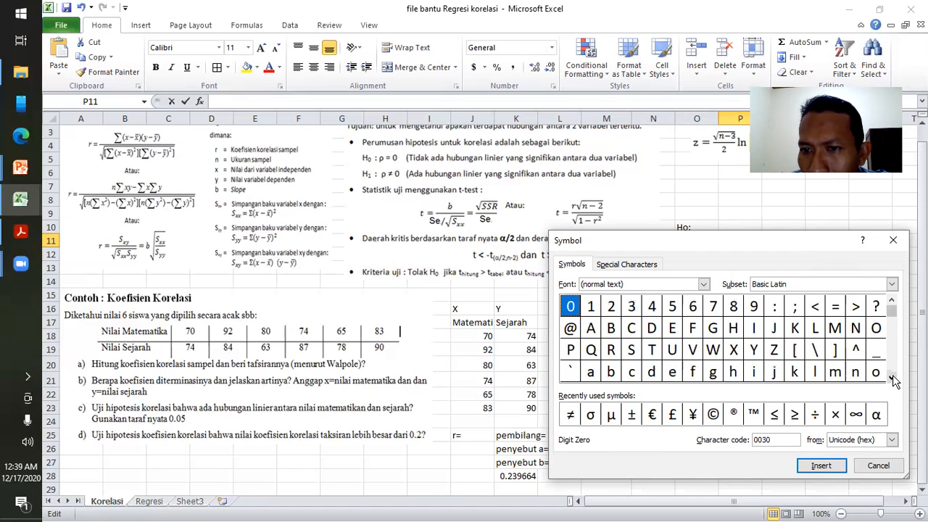
{"action": "left_click", "coordinate": [892, 379]}
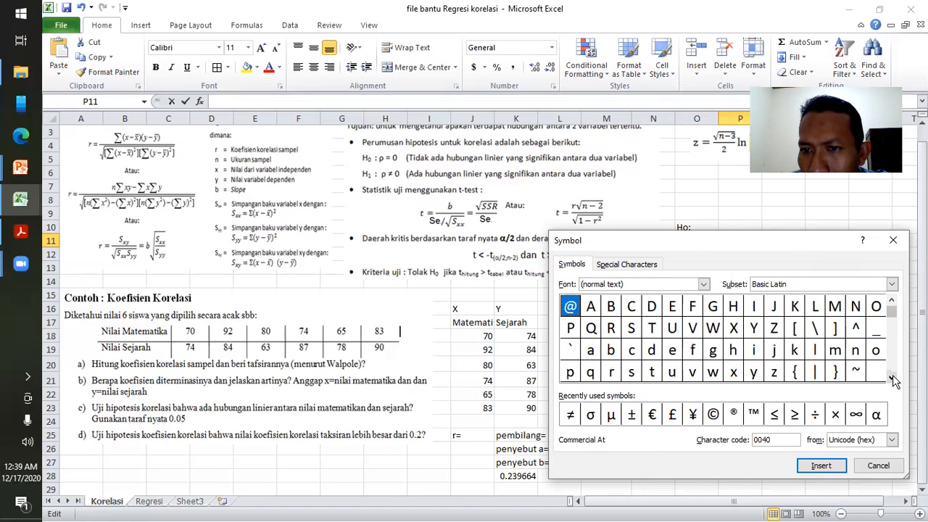
{"action": "left_click", "coordinate": [892, 379]}
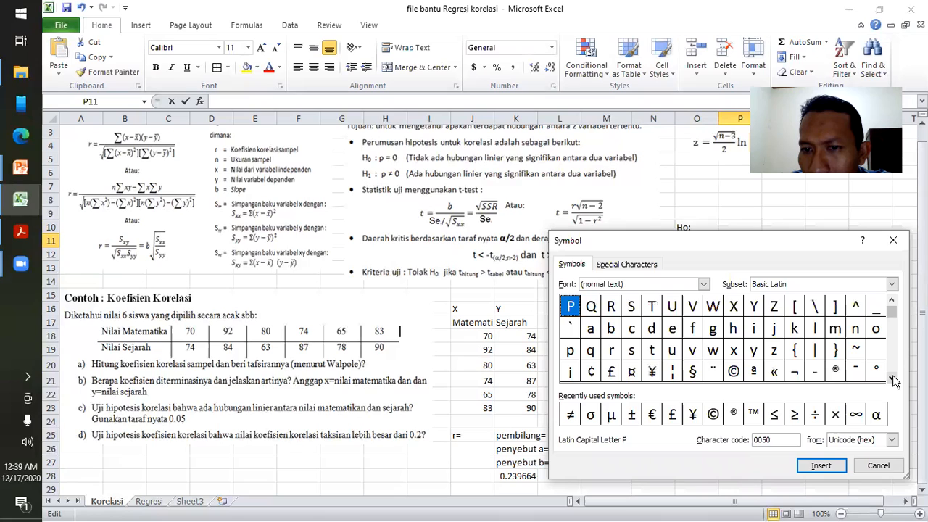
{"action": "left_click", "coordinate": [893, 379]}
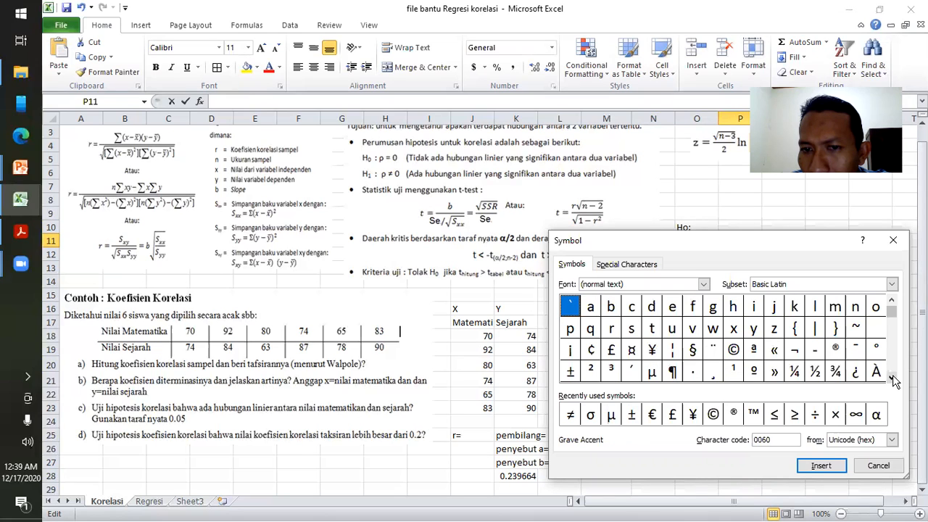
{"action": "left_click", "coordinate": [892, 378]}
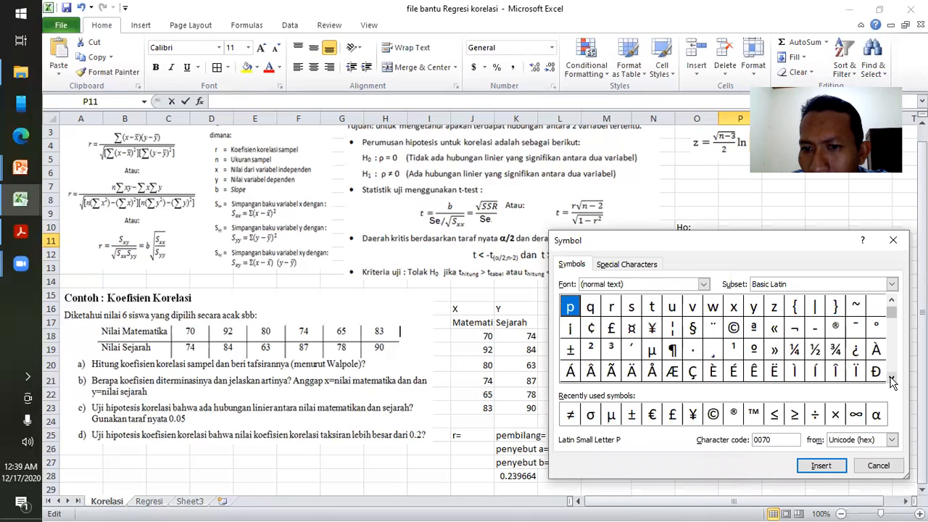
{"action": "left_click", "coordinate": [892, 378]}
{"action": "left_click", "coordinate": [892, 378]}
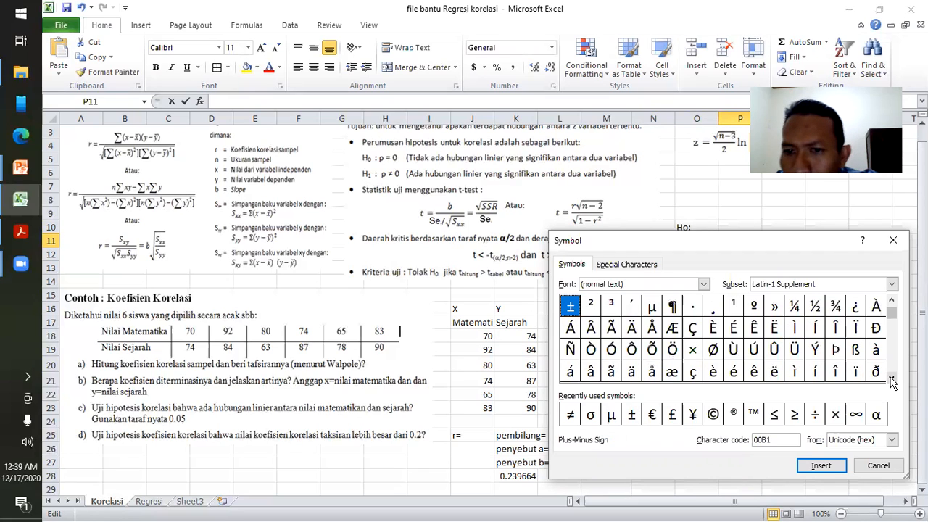
{"action": "left_click", "coordinate": [892, 378]}
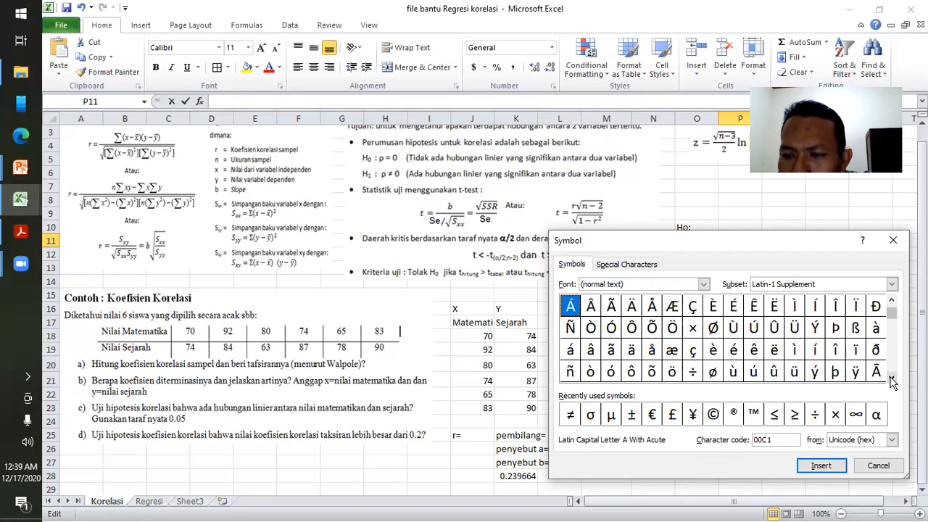
{"action": "left_click", "coordinate": [892, 379]}
{"action": "left_click", "coordinate": [892, 378]}
{"action": "left_click", "coordinate": [892, 379]}
{"action": "left_click", "coordinate": [892, 378]}
{"action": "left_click", "coordinate": [893, 378]}
{"action": "left_click", "coordinate": [893, 378]}
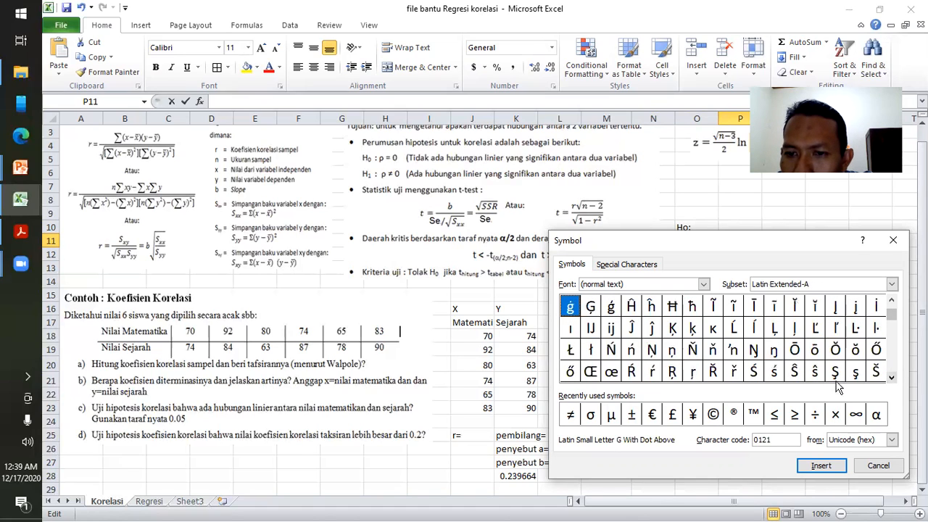
{"action": "left_click", "coordinate": [892, 379]}
{"action": "left_click", "coordinate": [893, 379]}
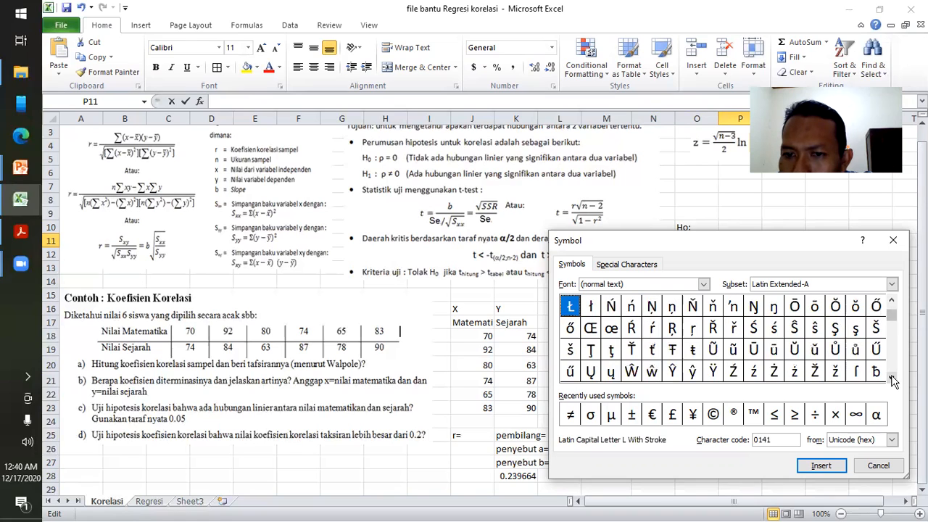
{"action": "left_click", "coordinate": [892, 379]}
{"action": "left_click", "coordinate": [892, 379]}
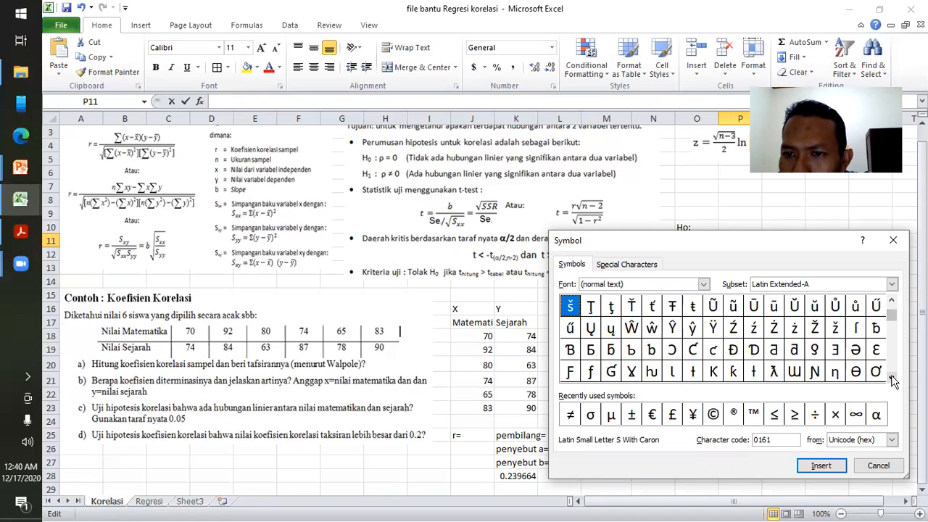
{"action": "left_click", "coordinate": [892, 378]}
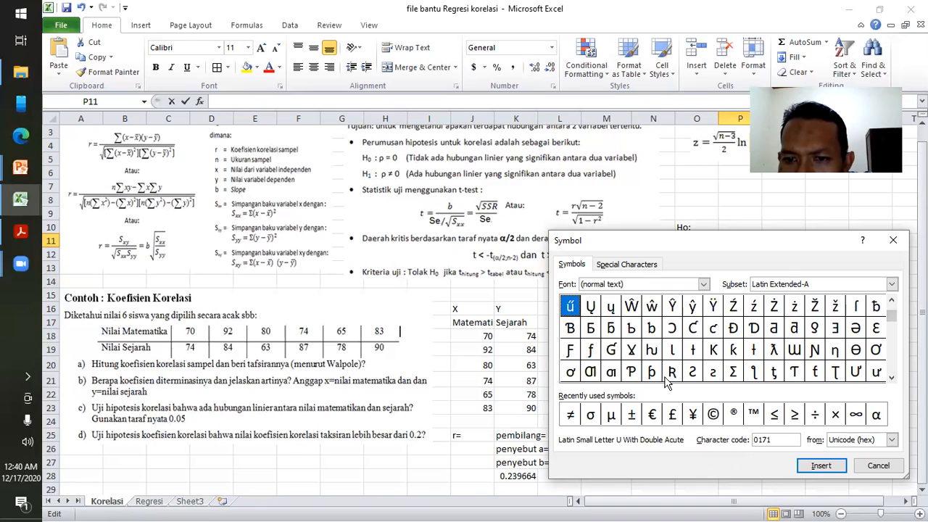
{"action": "left_click", "coordinate": [892, 382]}
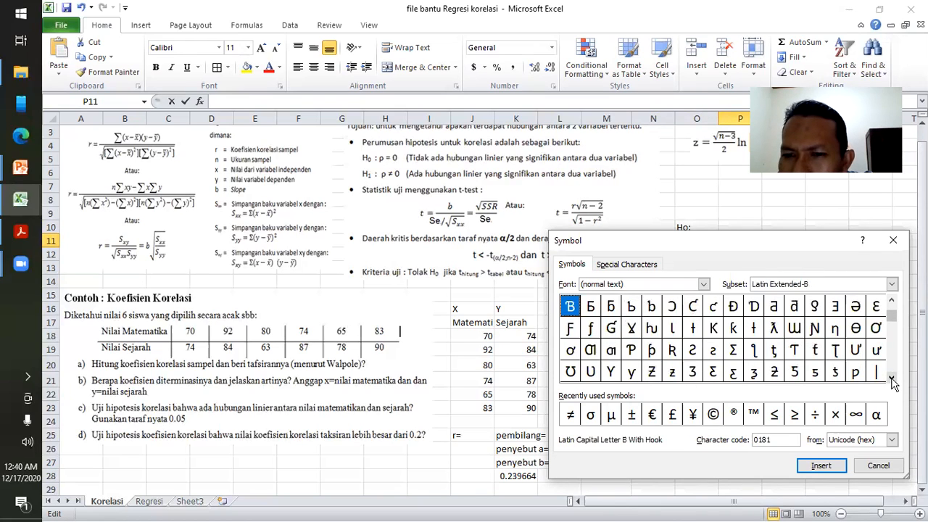
{"action": "left_click", "coordinate": [892, 383]}
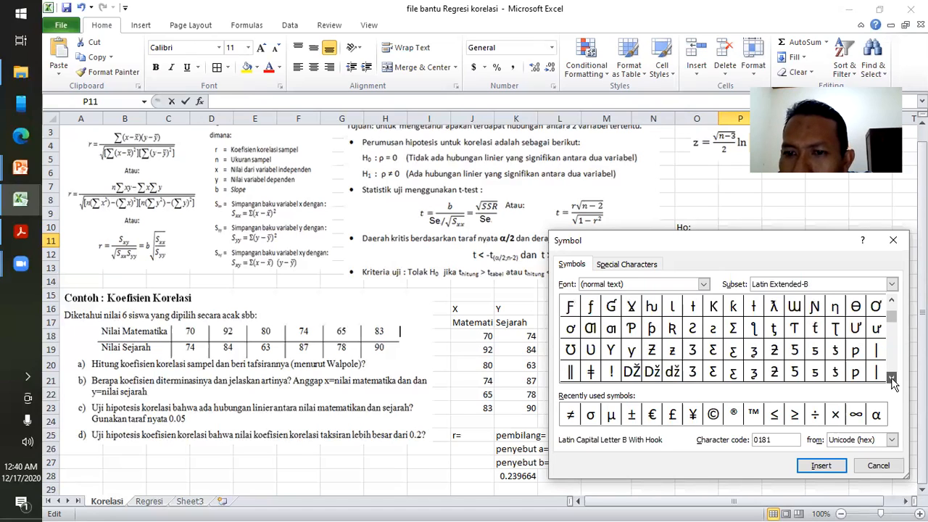
{"action": "left_click", "coordinate": [891, 382]}
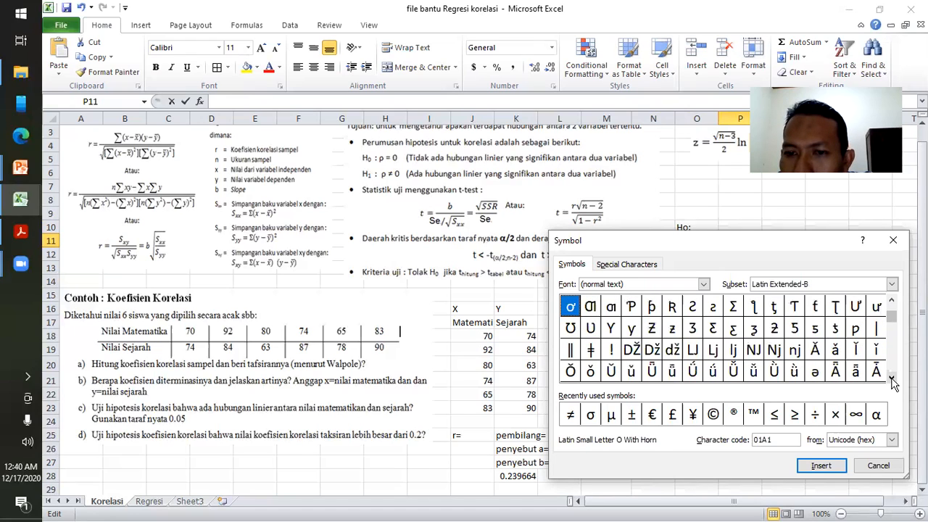
{"action": "left_click", "coordinate": [892, 382]}
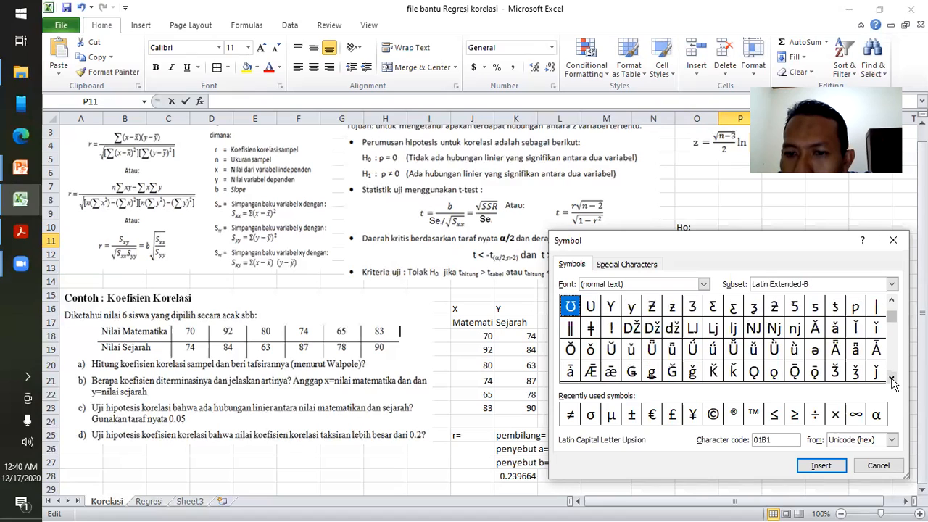
{"action": "left_click", "coordinate": [892, 382]}
{"action": "left_click", "coordinate": [891, 382]}
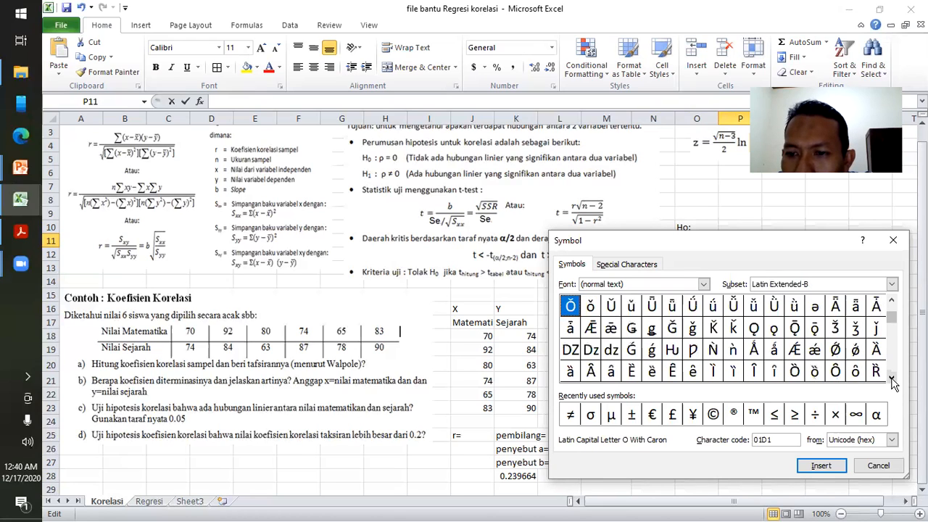
{"action": "left_click", "coordinate": [891, 382]}
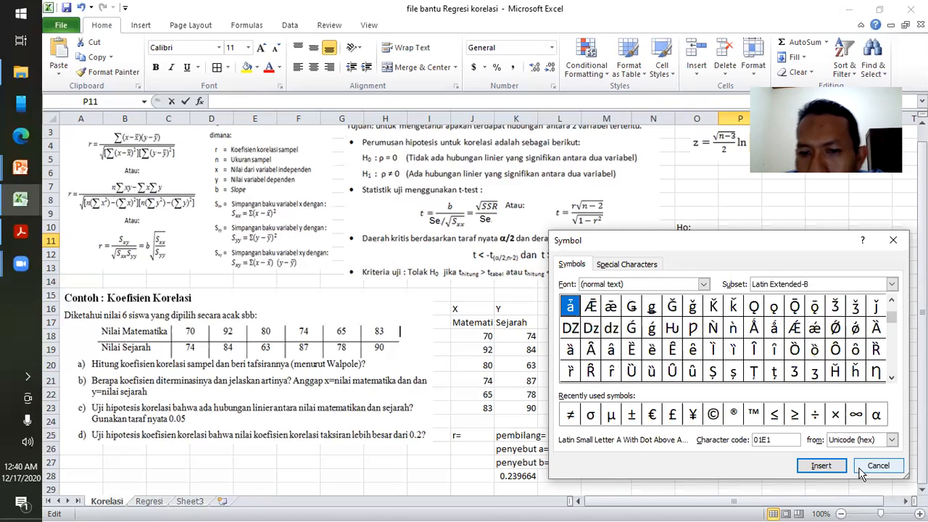
{"action": "left_click", "coordinate": [877, 465]}
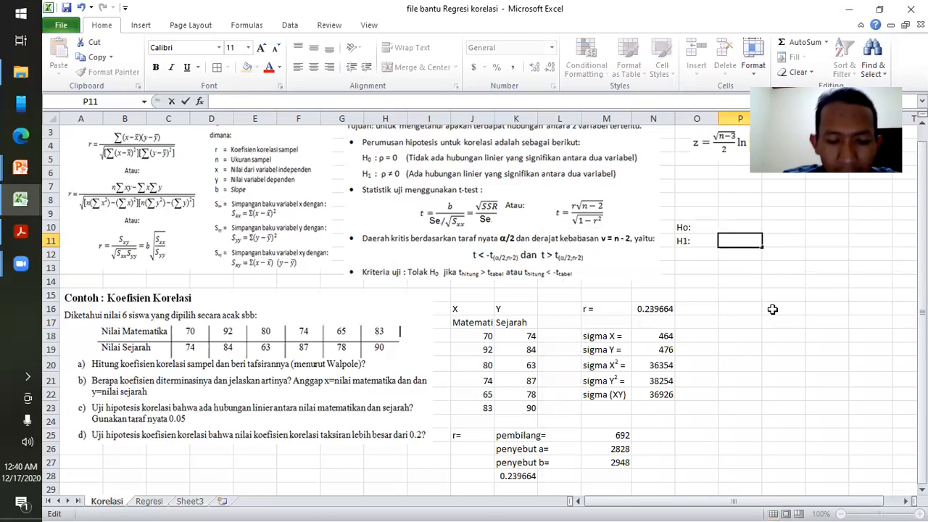
- Enter the alternative hypothesis "rho ≠ 0" in P11, using the not-equal character from the recently used symbols
{"action": "type", "text": "rho"}
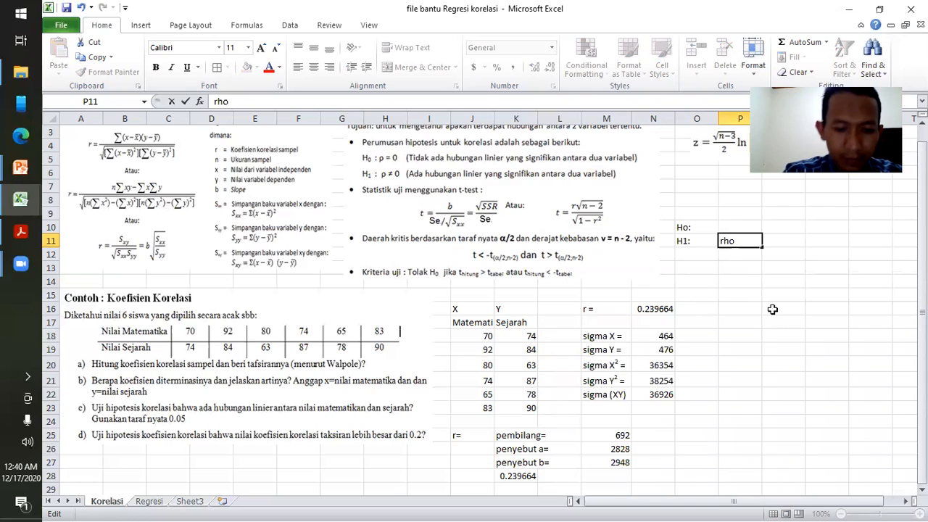
{"action": "key", "text": "alt+i"}
{"action": "key", "text": "s"}
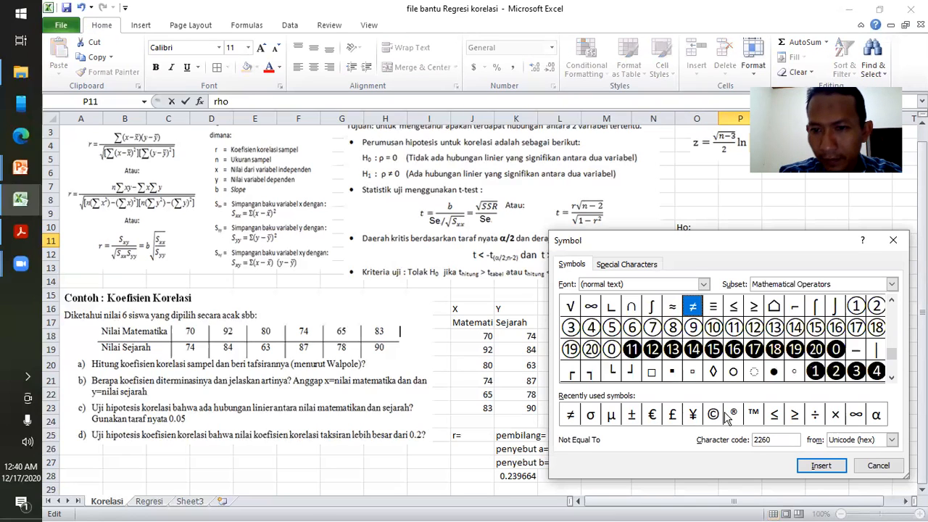
{"action": "left_click", "coordinate": [570, 417]}
{"action": "double_click", "coordinate": [570, 416]}
{"action": "key", "text": "Escape"}
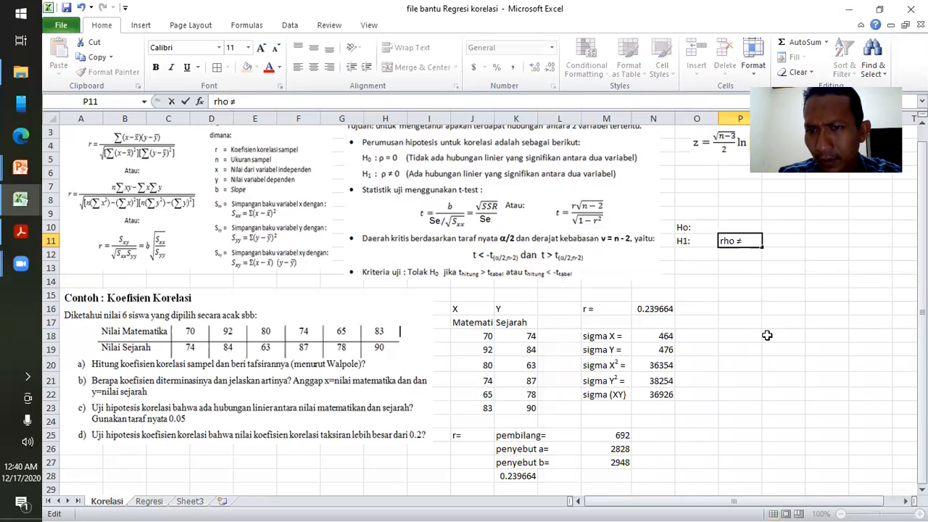
{"action": "type", "text": "0"}
{"action": "key", "text": "Return"}
- Enter the null hypothesis "rho = 0" in P10
{"action": "key", "text": "Up"}
{"action": "key", "text": "Up"}
{"action": "type", "text": "rho = 0"}
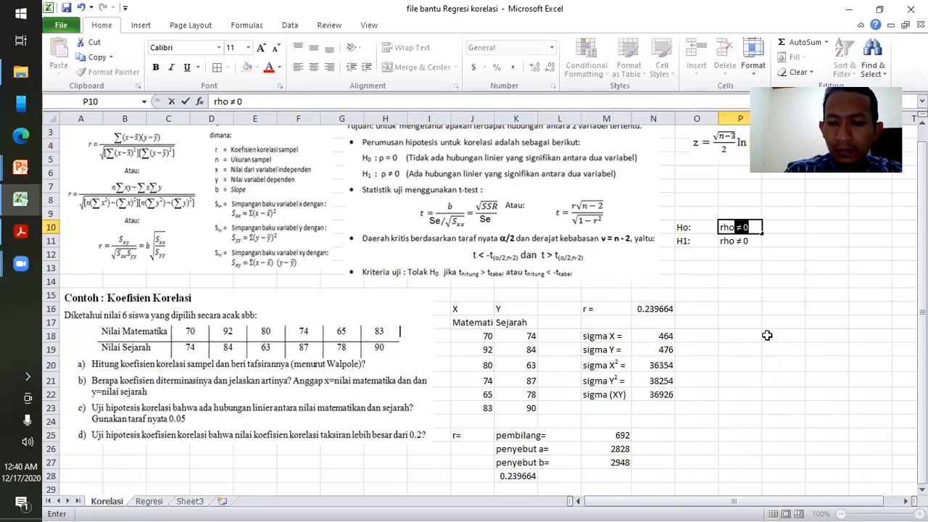
{"action": "key", "text": "Return"}
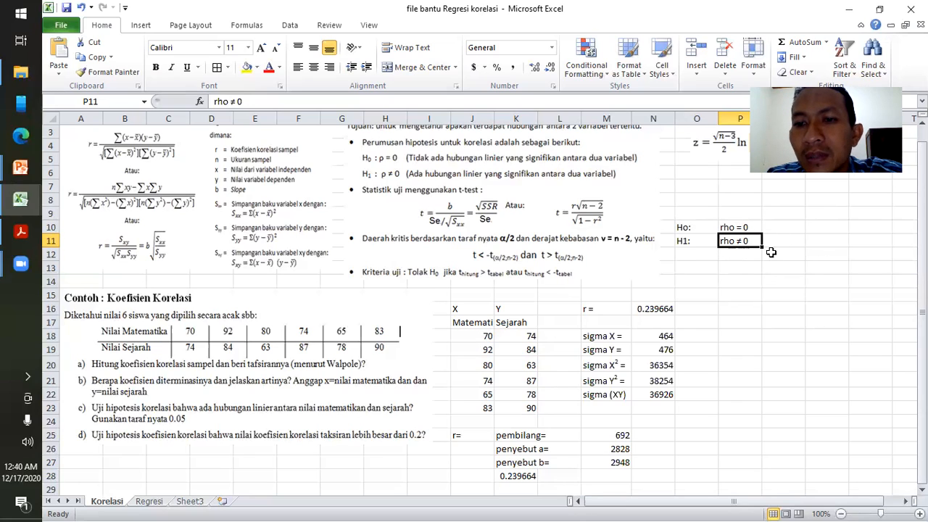
- Enter the significance level as "alpha= 0.05" in O13, below the hypotheses
{"action": "left_click", "coordinate": [727, 282]}
{"action": "left_click", "coordinate": [702, 269]}
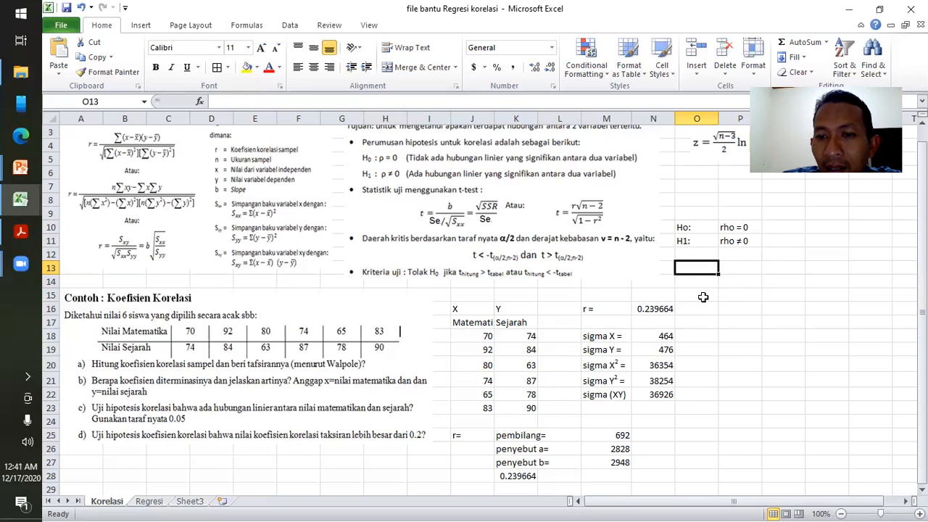
{"action": "type", "text": "alpha"}
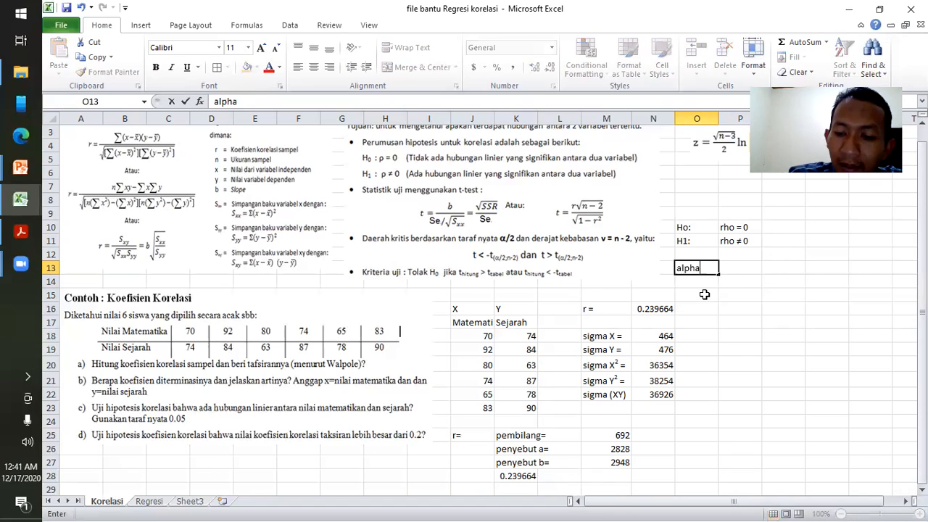
{"action": "type", "text": "= 0.05"}
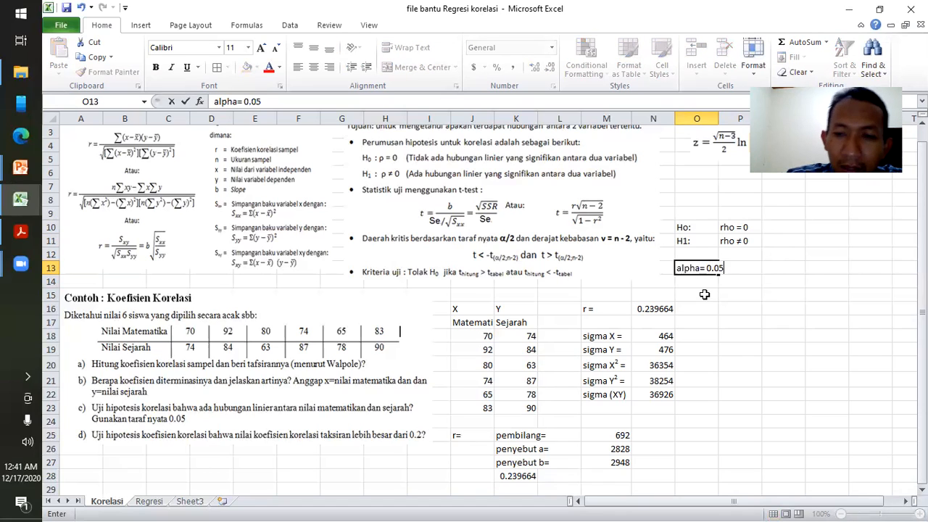
{"action": "key", "text": "Return"}
- Enter the test statistic label "t =" in O17
{"action": "left_click", "coordinate": [642, 310]}
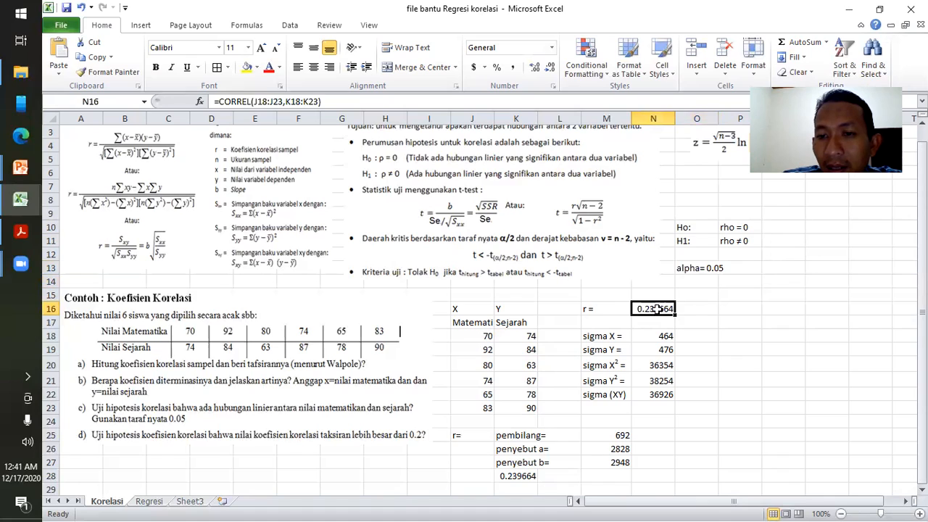
{"action": "left_click", "coordinate": [705, 326]}
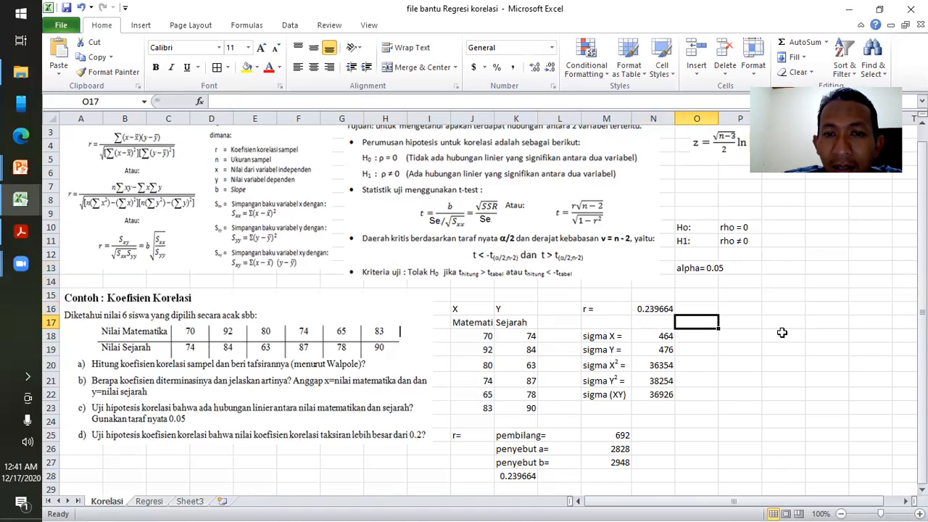
{"action": "type", "text": "t ="}
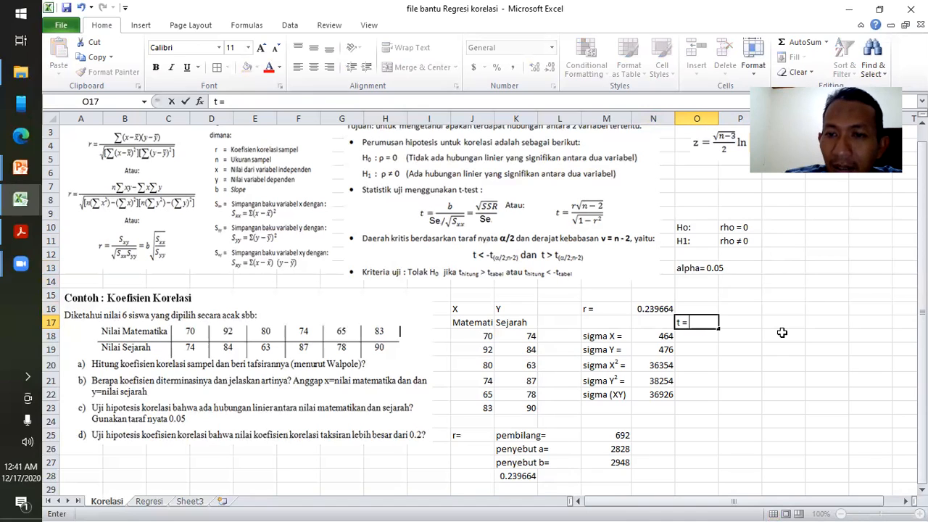
{"action": "key", "text": "Return"}
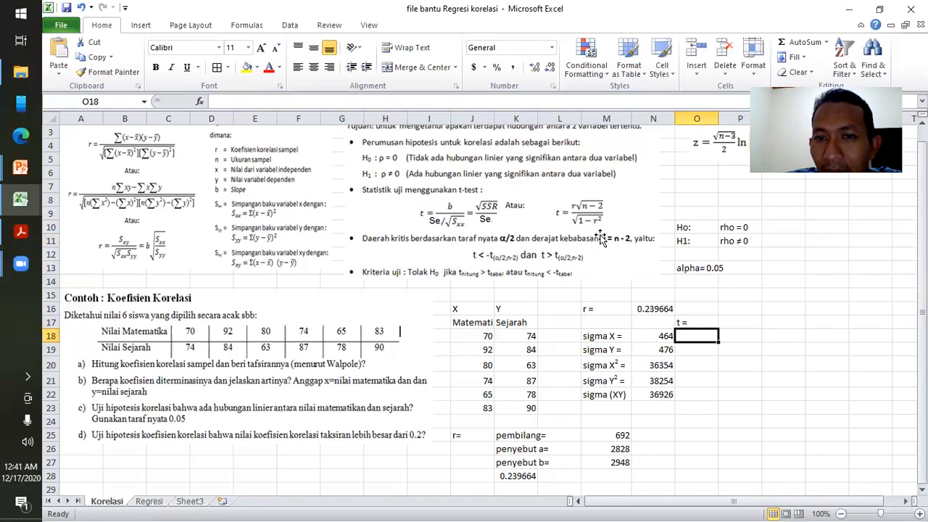
- Calculate the t statistic in P17 with the formula =N16*SQRT(4/(1-N16^2))
{"action": "left_click", "coordinate": [733, 322]}
{"action": "type", "text": "="}
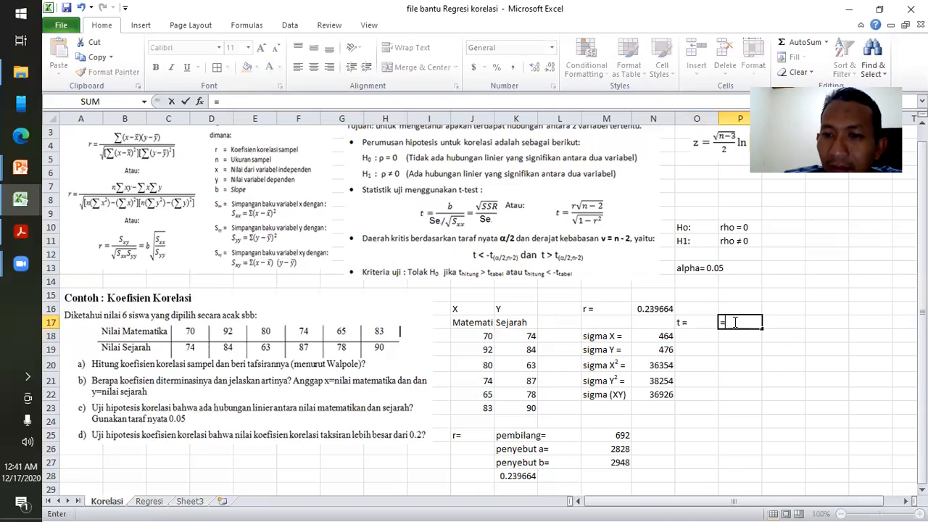
{"action": "left_click", "coordinate": [658, 312]}
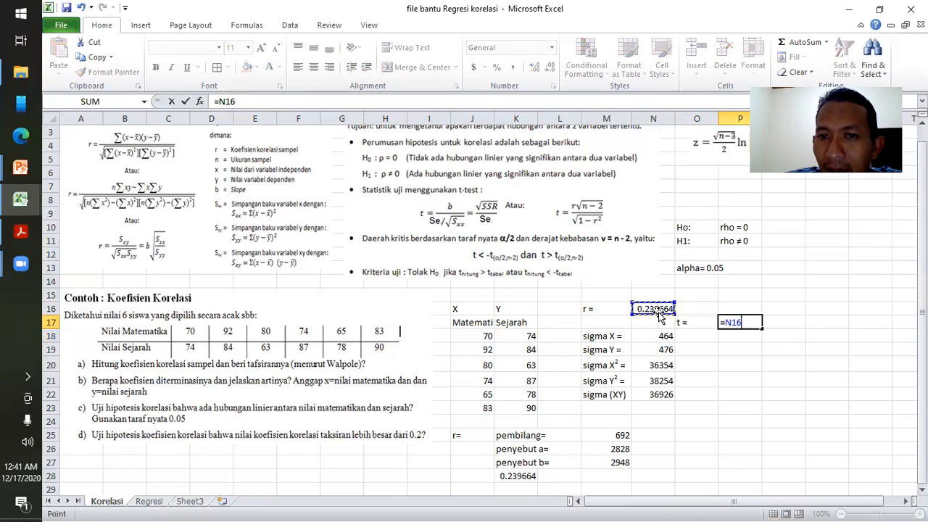
{"action": "type", "text": "*"}
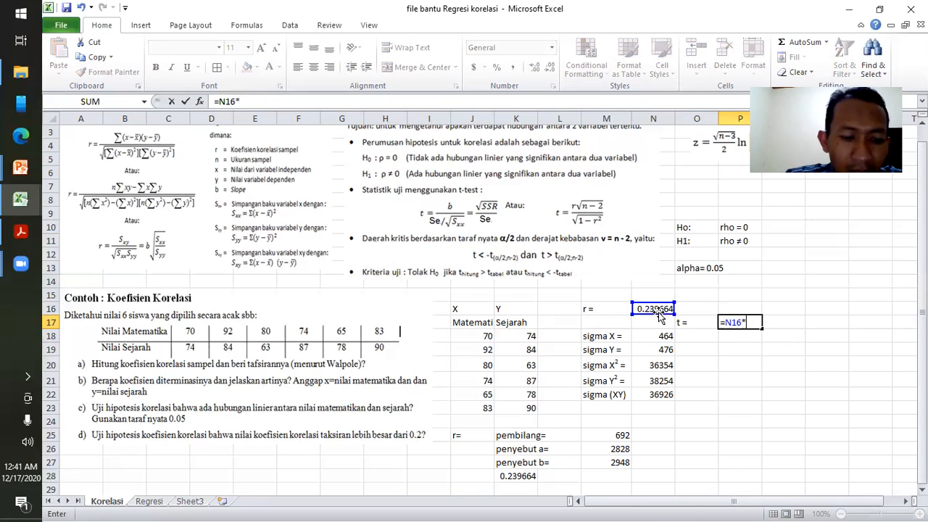
{"action": "type", "text": "Sqrt("}
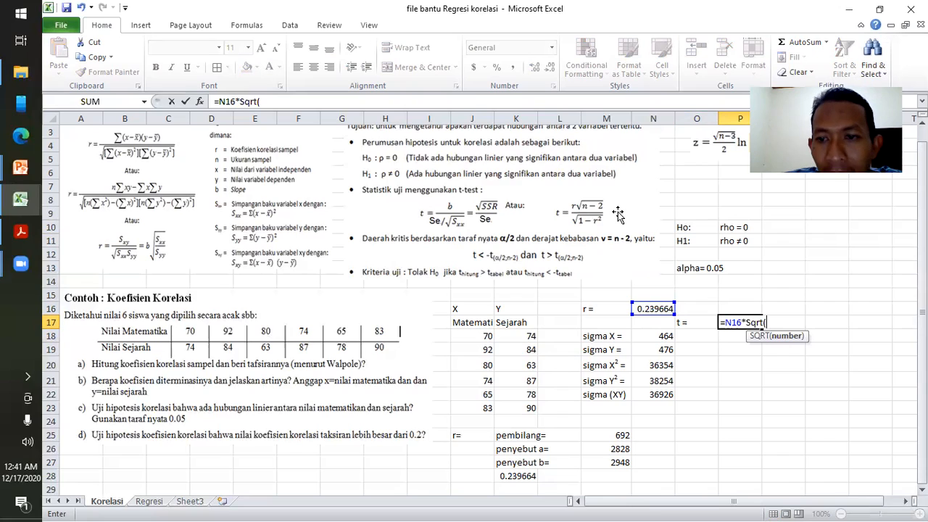
{"action": "type", "text": "4"}
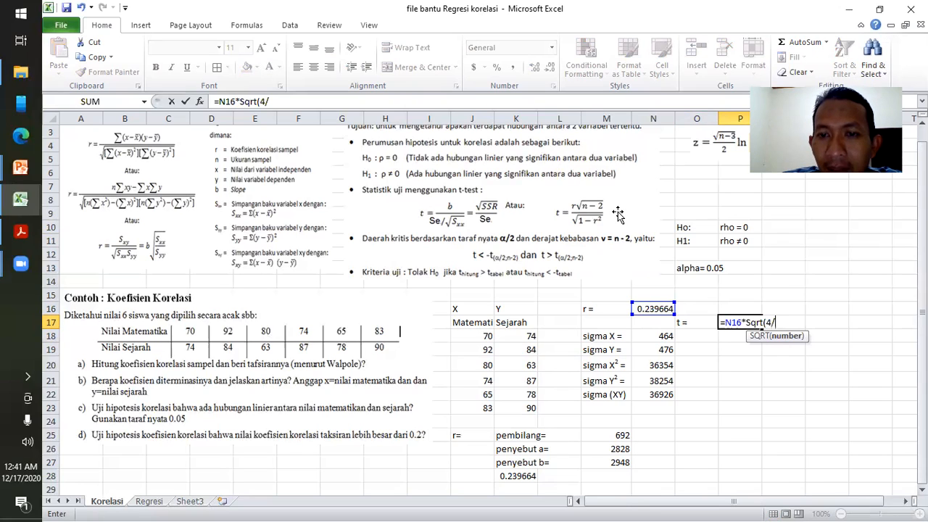
{"action": "type", "text": "/(1-"}
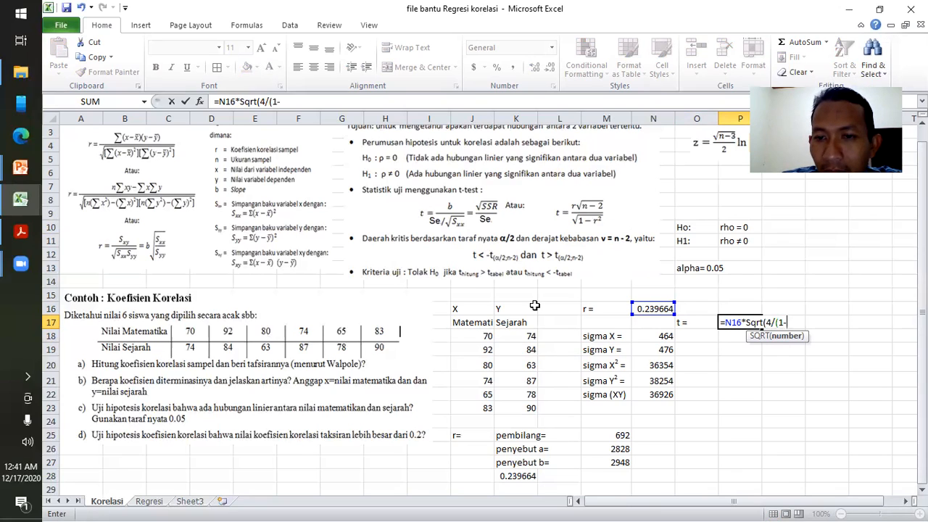
{"action": "left_click", "coordinate": [641, 309]}
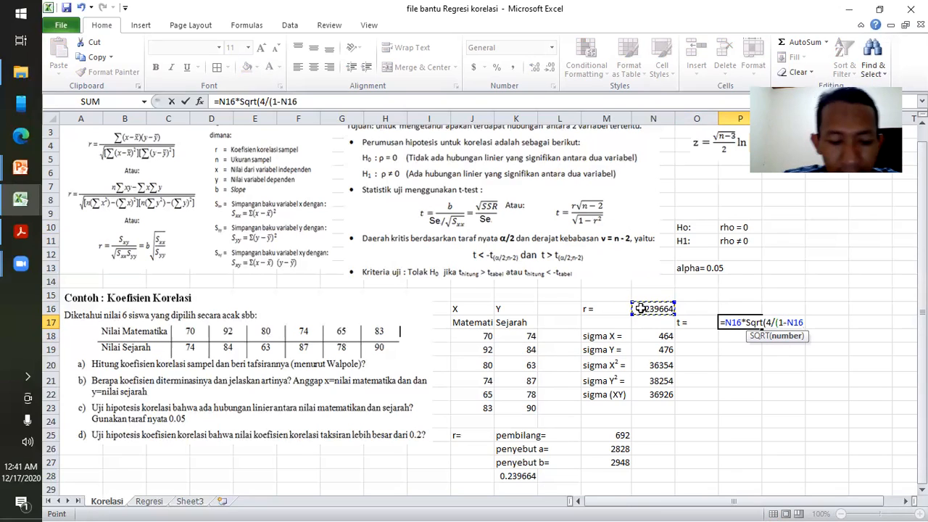
{"action": "type", "text": "^2"}
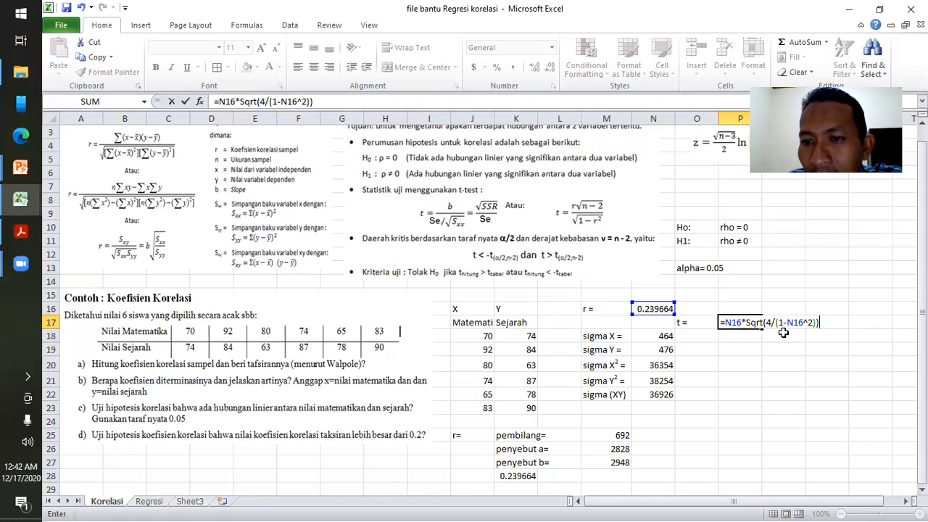
{"action": "key", "text": "Return"}
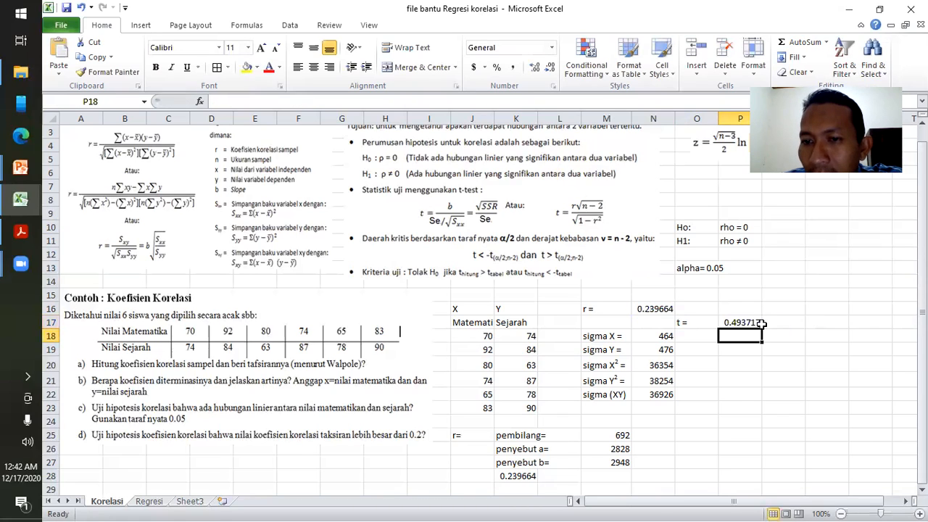
- Enter the critical value label "t tabel =" in O18, below the t statistic label
{"action": "left_click", "coordinate": [704, 334]}
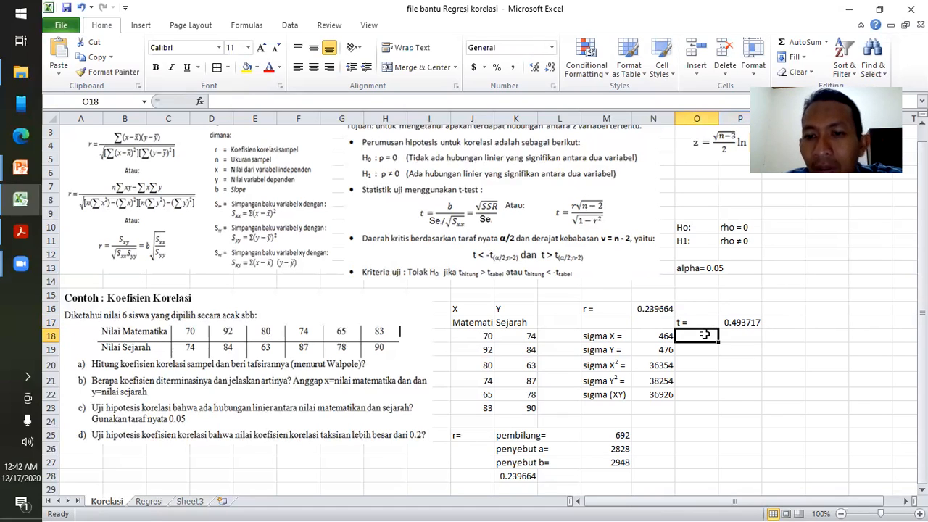
{"action": "type", "text": "t tabel ="}
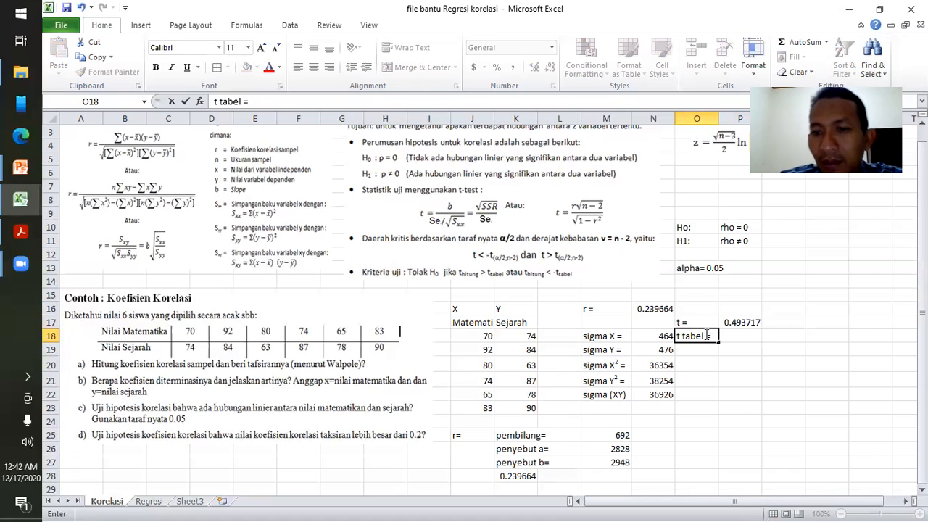
{"action": "left_click", "coordinate": [727, 268]}
{"action": "left_click", "coordinate": [728, 295]}
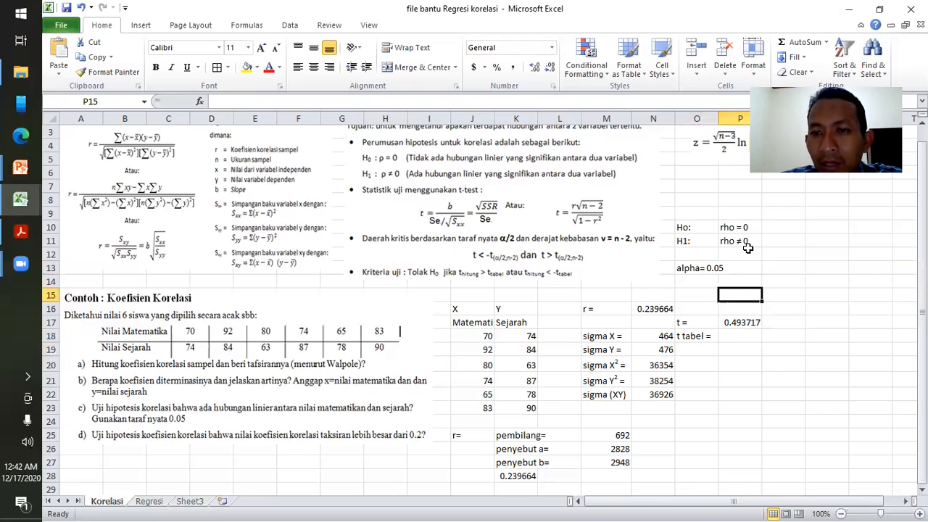
{"action": "left_click", "coordinate": [723, 277]}
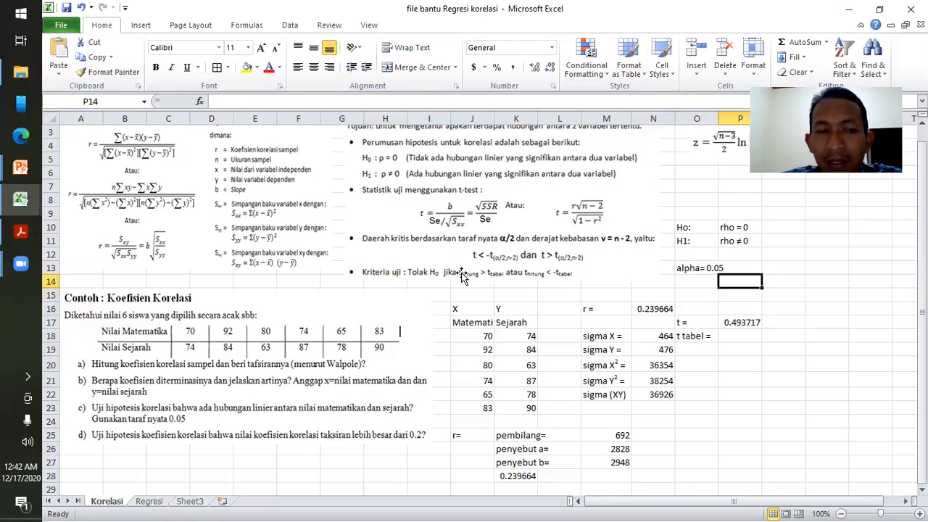
- Look up the critical value for v = 4 and α = 0.025 in the Acrobat Reader t-table and enter 2.776 in P18 of the Excel workbook
{"action": "left_click", "coordinate": [22, 233]}
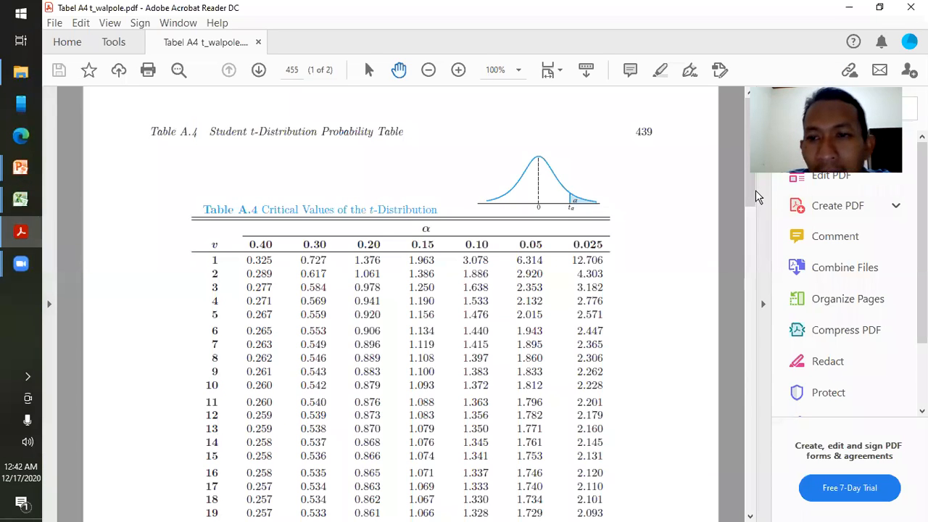
{"action": "mouse_move", "coordinate": [751, 194]}
{"action": "left_mouse_down"}
{"action": "mouse_move", "coordinate": [754, 210]}
{"action": "mouse_move", "coordinate": [751, 191]}
{"action": "left_mouse_up"}
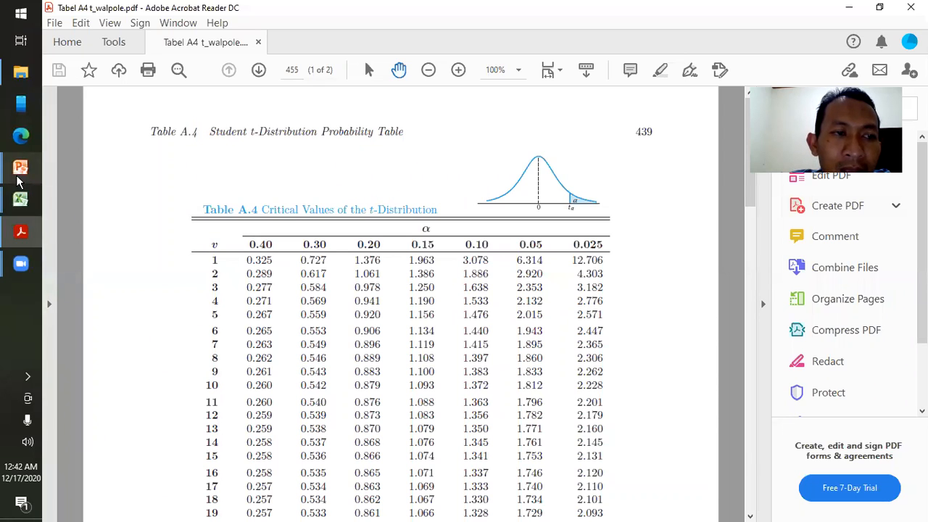
{"action": "mouse_move", "coordinate": [20, 170]}
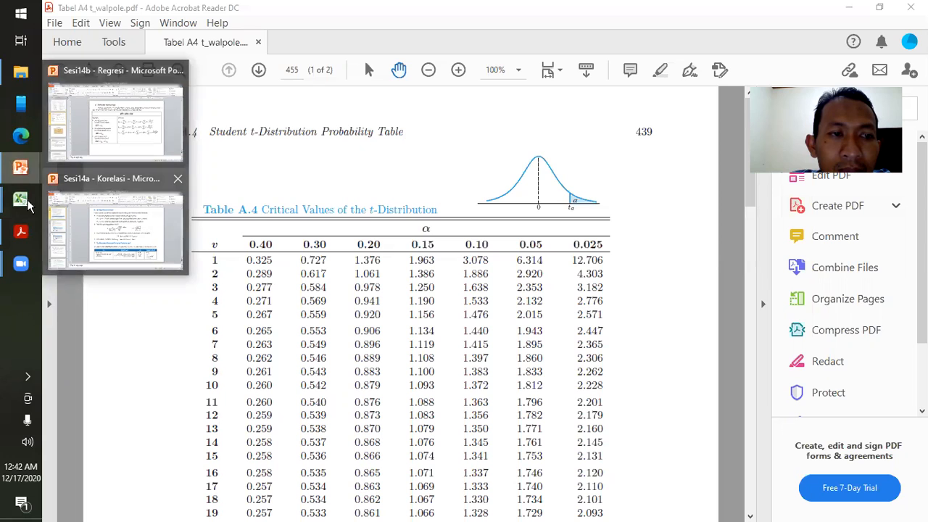
{"action": "mouse_move", "coordinate": [22, 205]}
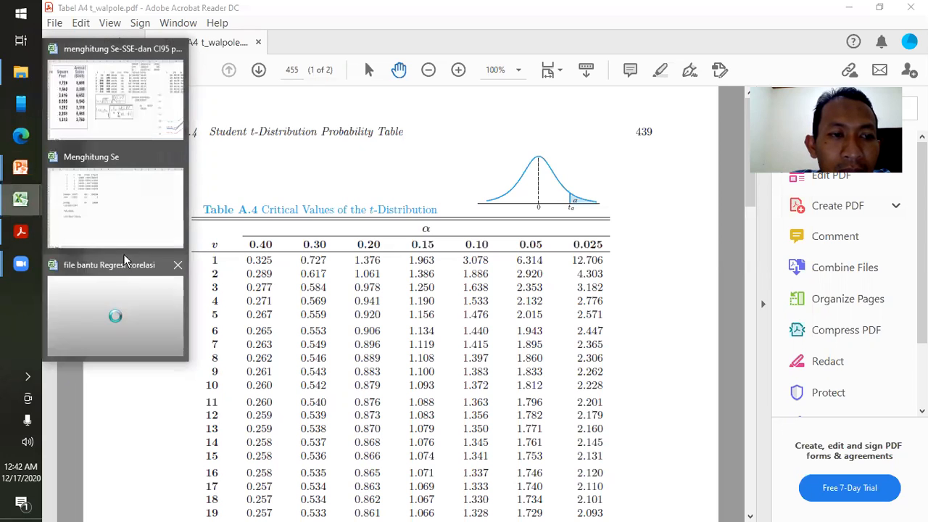
{"action": "left_click", "coordinate": [119, 308]}
{"action": "left_click", "coordinate": [712, 408]}
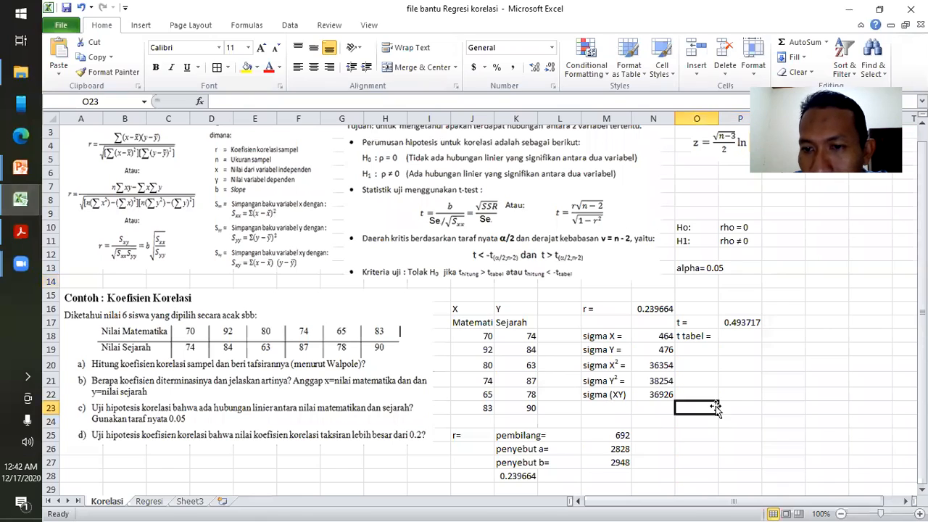
{"action": "left_click", "coordinate": [736, 335]}
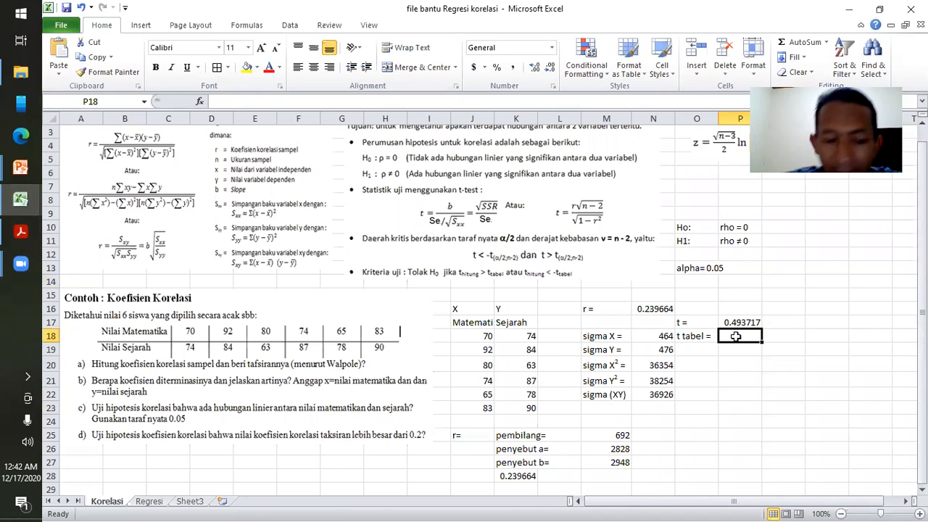
{"action": "type", "text": "2,"}
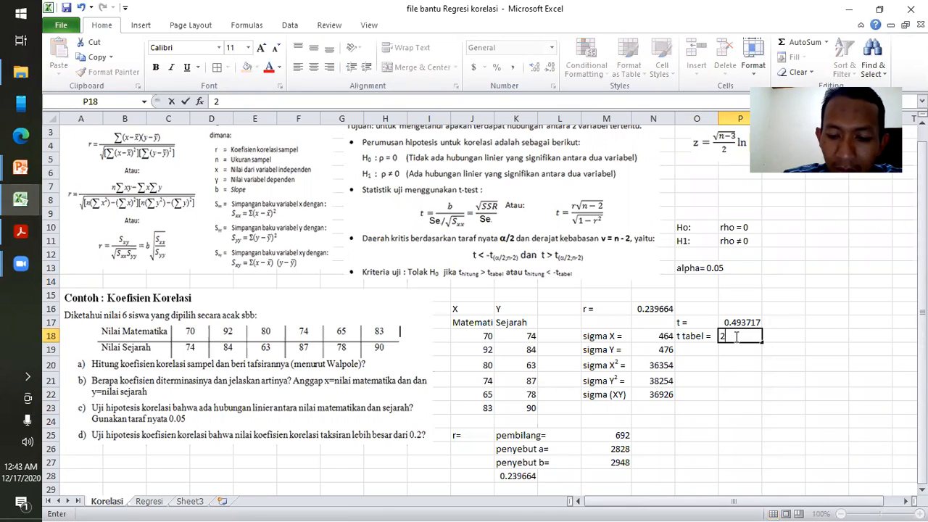
{"action": "left_click", "coordinate": [25, 248]}
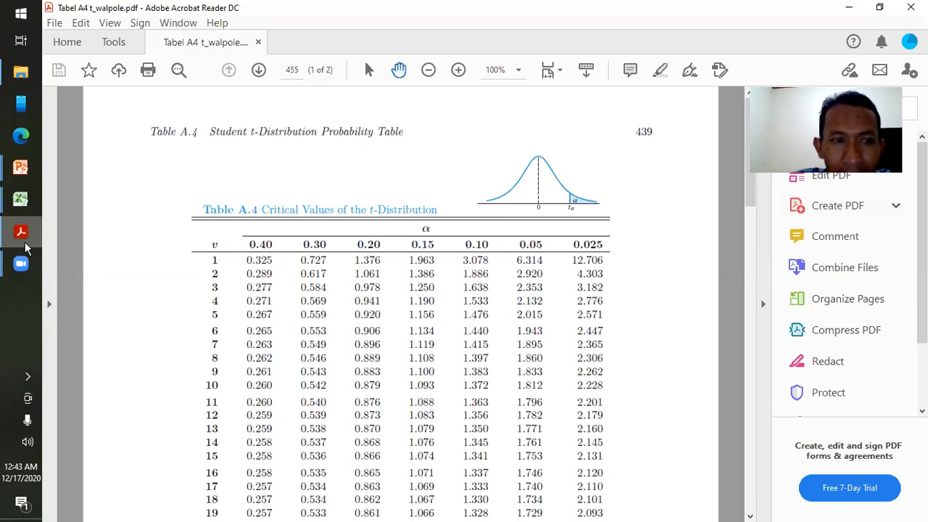
{"action": "left_click", "coordinate": [25, 248]}
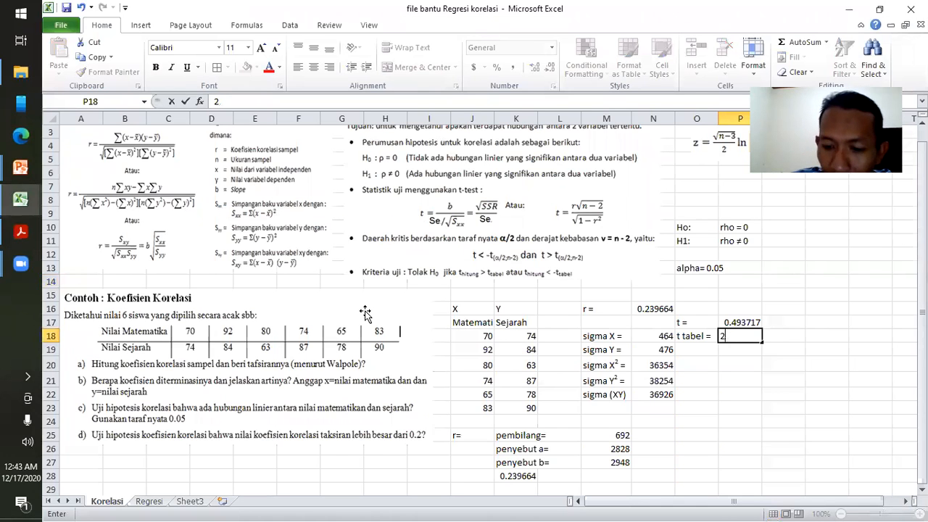
{"action": "type", "text": "76"}
{"action": "key", "text": "Return"}
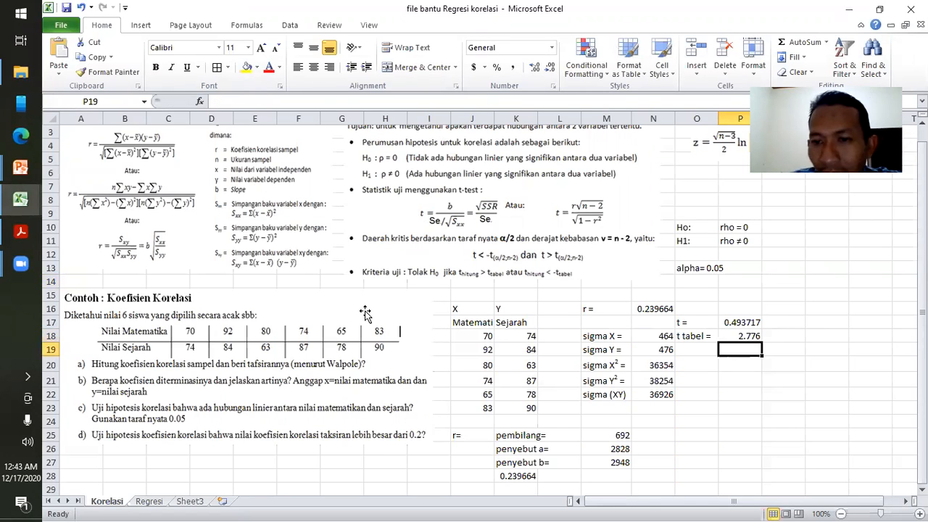
- Label O19 as "t tabel=" and enter the negative critical value -2.776 in P19
{"action": "key", "text": "Left"}
{"action": "type", "text": "tabel"}
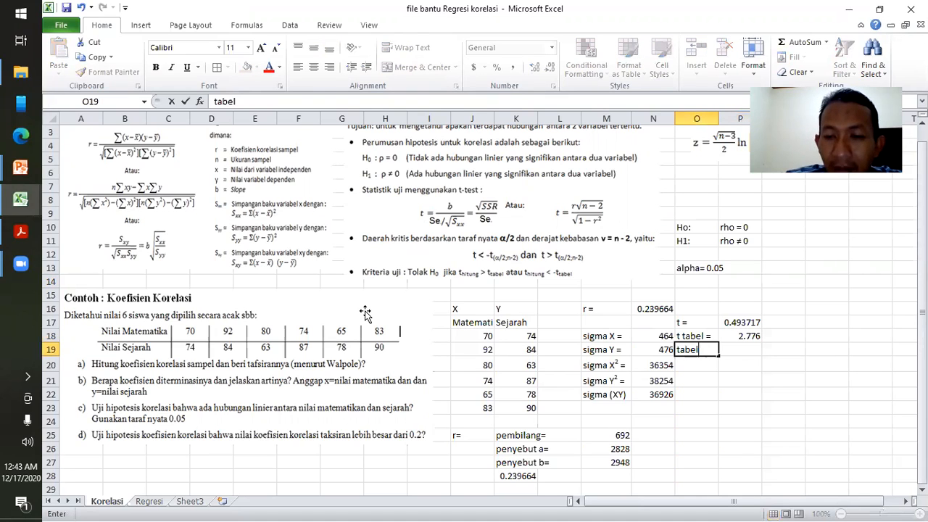
{"action": "key", "text": "Right"}
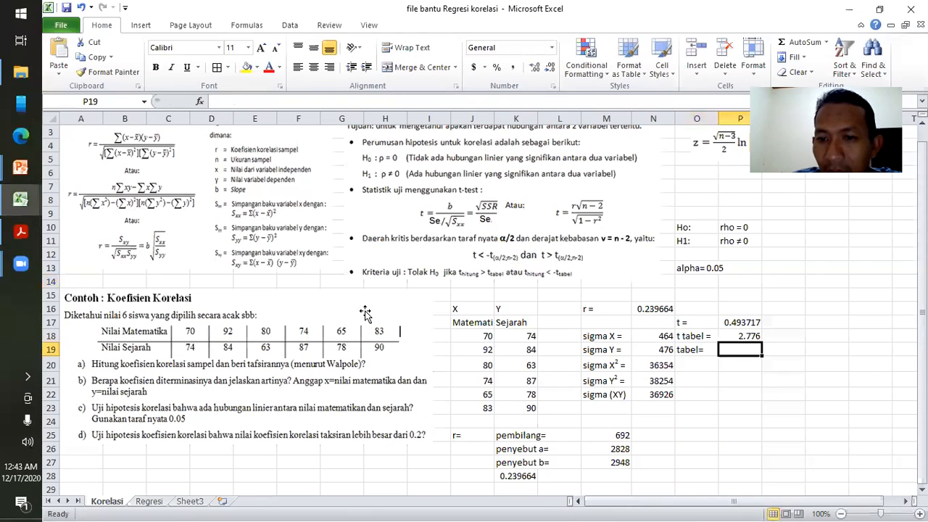
{"action": "key", "text": "Left"}
{"action": "key", "text": "Left"}
{"action": "key", "text": "Right"}
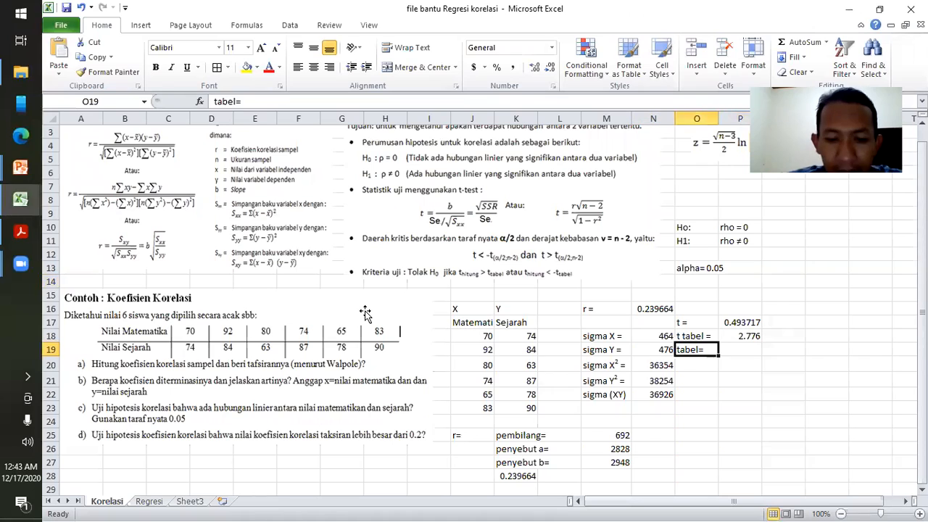
{"action": "type", "text": "t tabel="}
{"action": "key", "text": "Tab"}
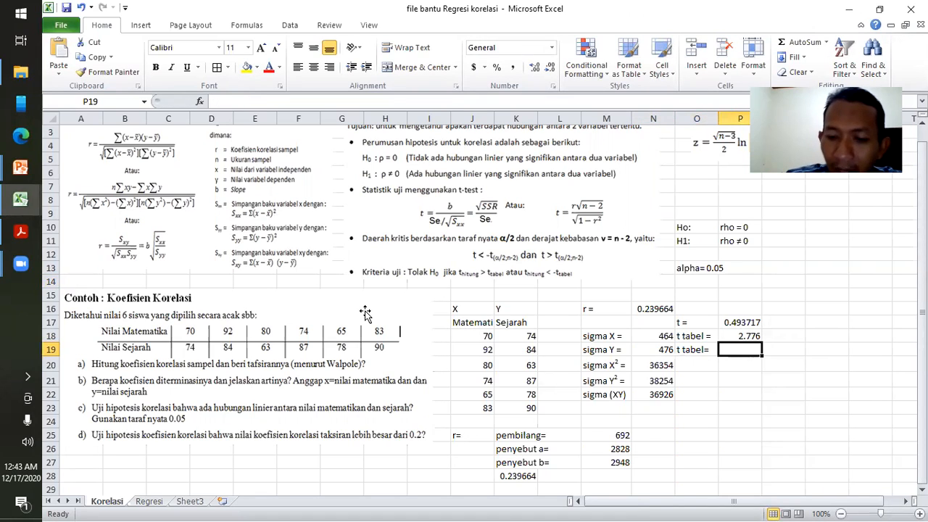
{"action": "type", "text": "-2"}
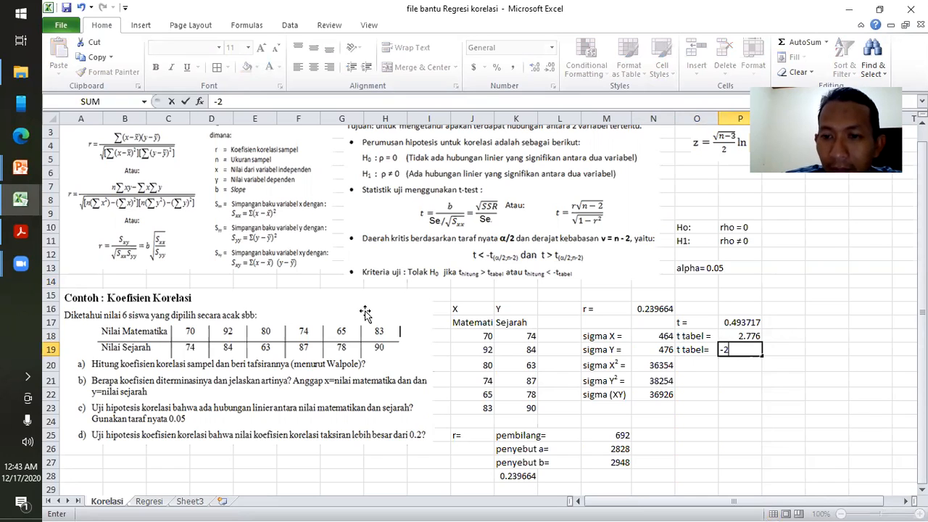
{"action": "type", "text": ".776"}
{"action": "key", "text": "Return"}
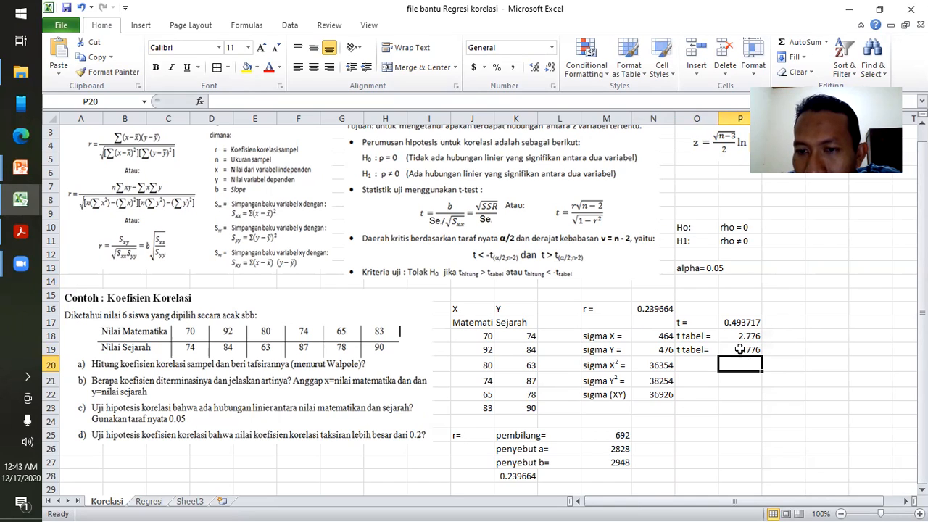
- Enter the test decision "terima Ho" in O21, below the critical values
{"action": "left_click", "coordinate": [696, 377]}
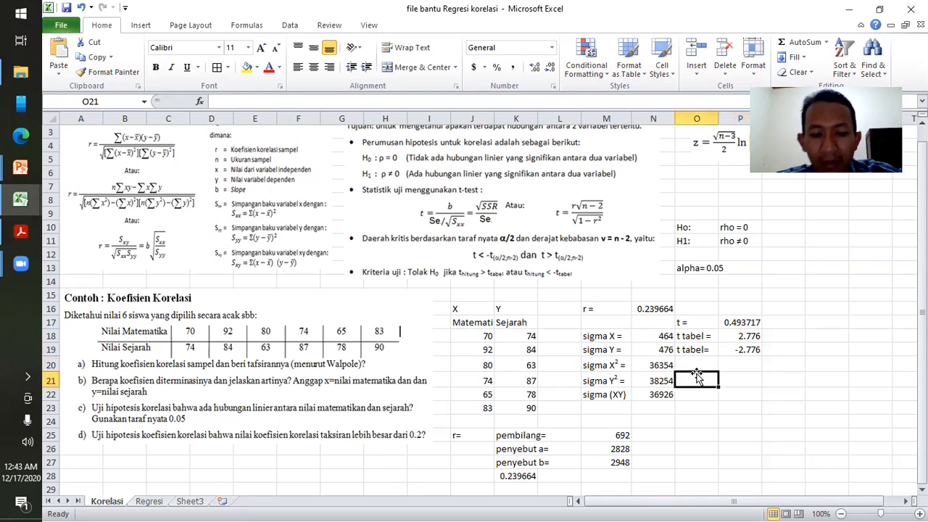
{"action": "type", "text": "terima Ho"}
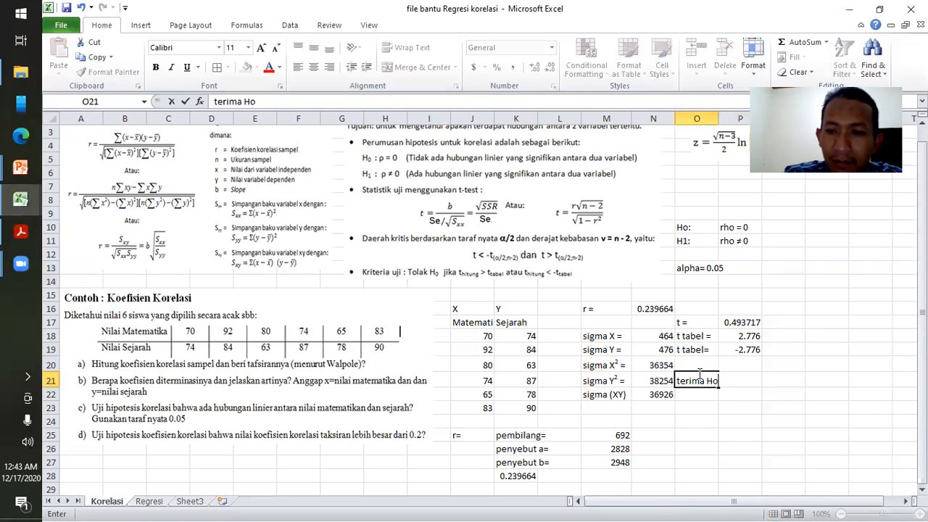
{"action": "key", "text": "Return"}
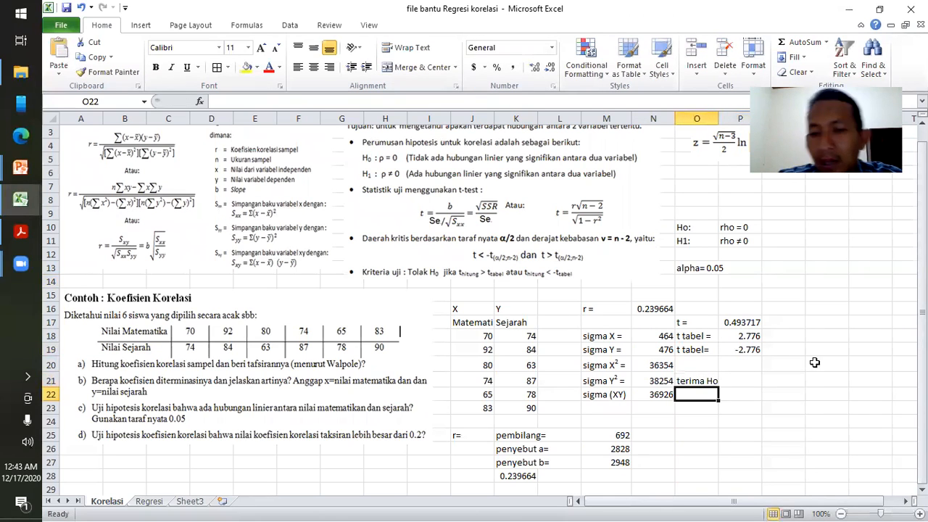
{"action": "left_click", "coordinate": [774, 337]}
{"action": "left_click", "coordinate": [780, 351]}
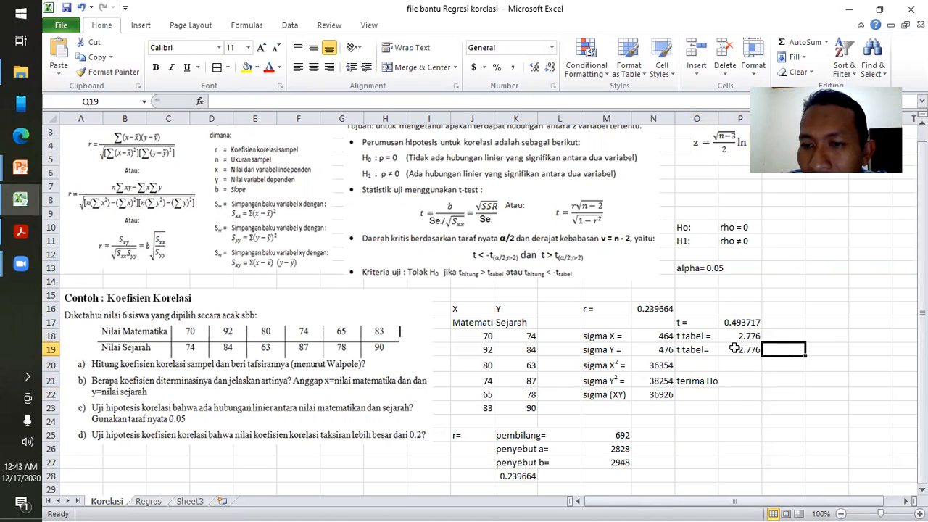
{"action": "left_click", "coordinate": [694, 386]}
{"action": "left_click", "coordinate": [695, 432]}
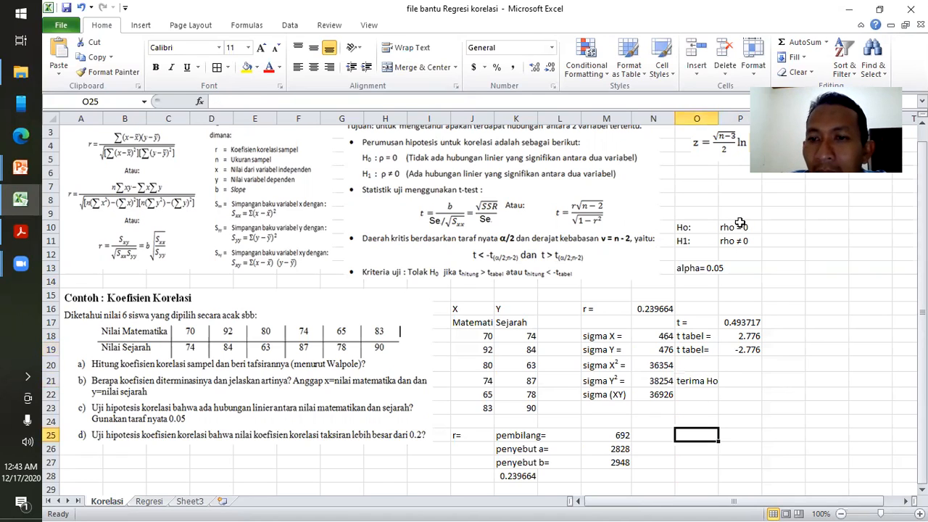
{"action": "left_click", "coordinate": [738, 227]}
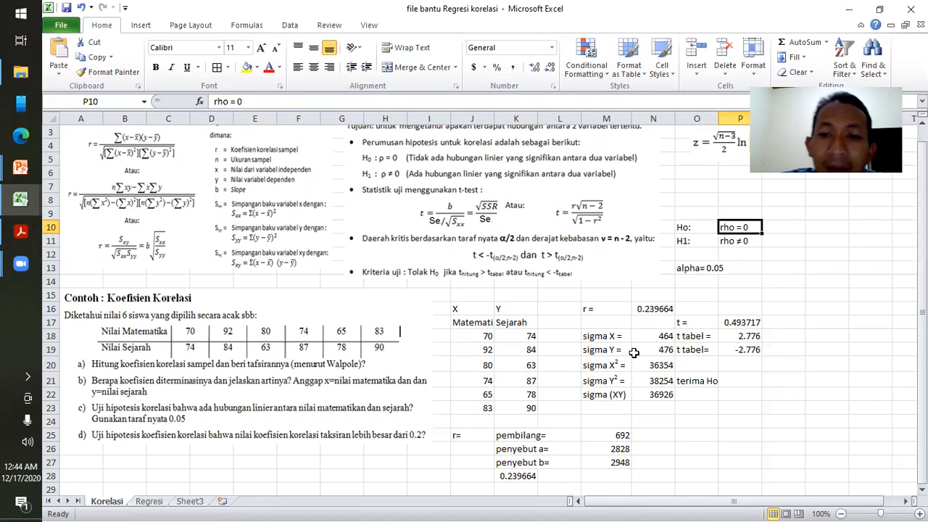
- Enter the labels "Ho=" in S10 and "H1" in S11 for the hypotheses of question d
{"action": "left_click", "coordinate": [845, 421]}
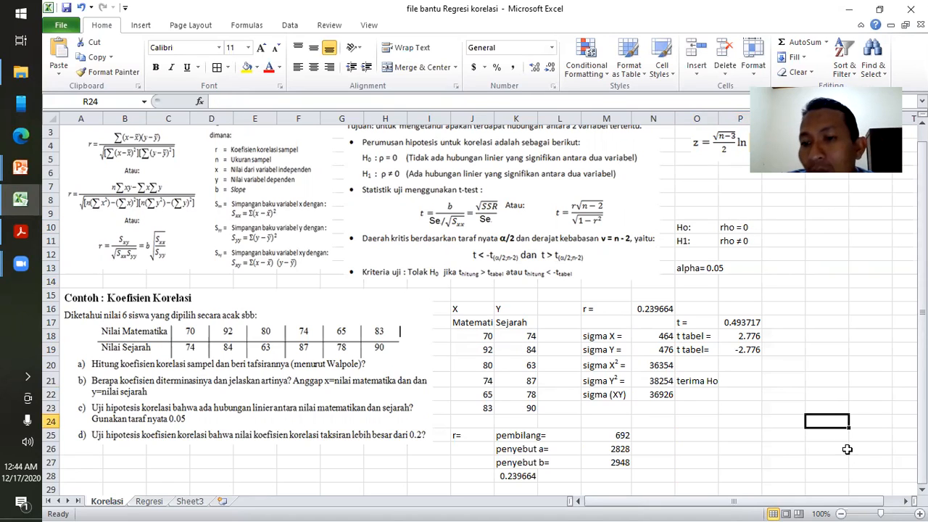
{"action": "left_click", "coordinate": [909, 502]}
{"action": "left_click", "coordinate": [908, 502]}
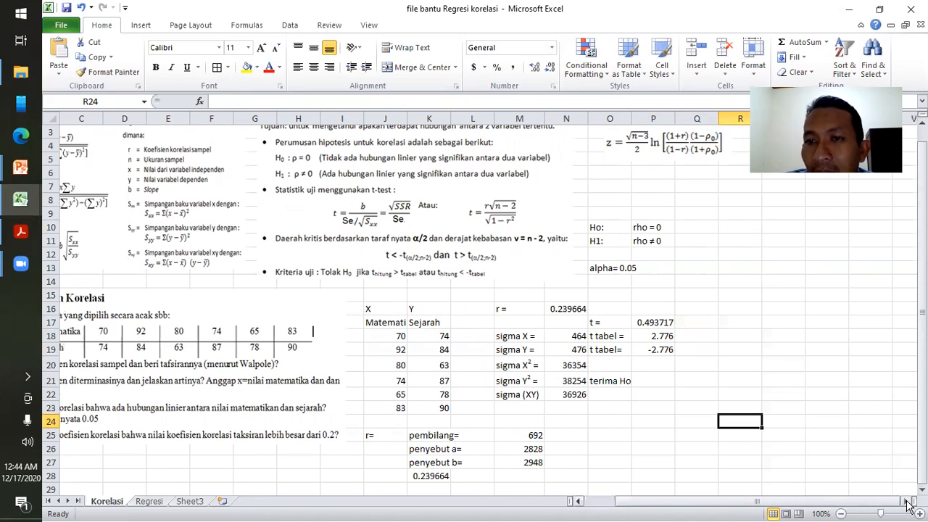
{"action": "left_click", "coordinate": [908, 502]}
{"action": "left_click_drag", "start_coordinate": [642, 505], "coordinate": [571, 495]}
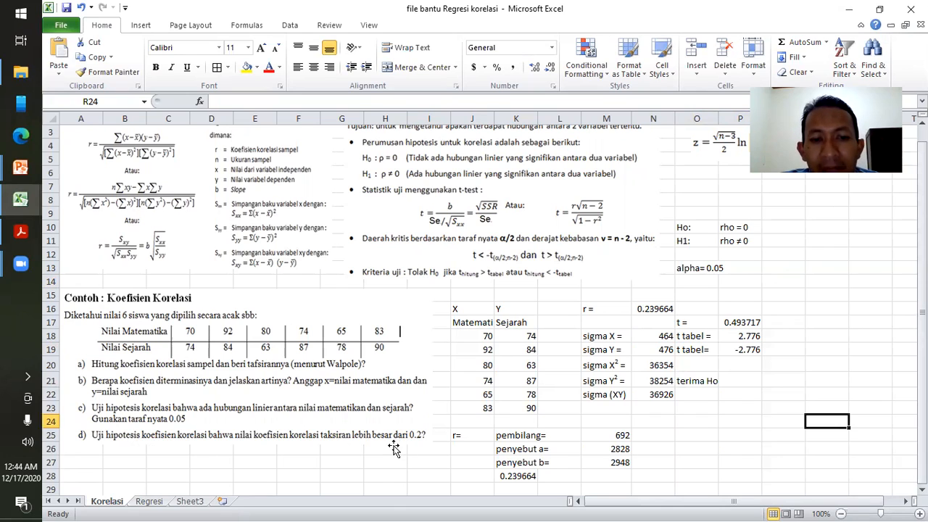
{"action": "left_click_drag", "start_coordinate": [696, 507], "coordinate": [904, 507]}
{"action": "left_click", "coordinate": [905, 507]}
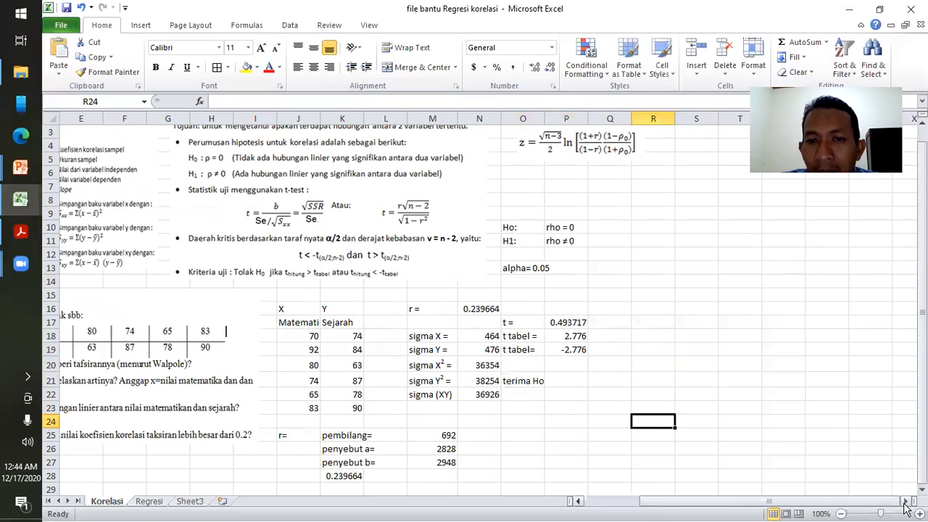
{"action": "left_click", "coordinate": [600, 228]}
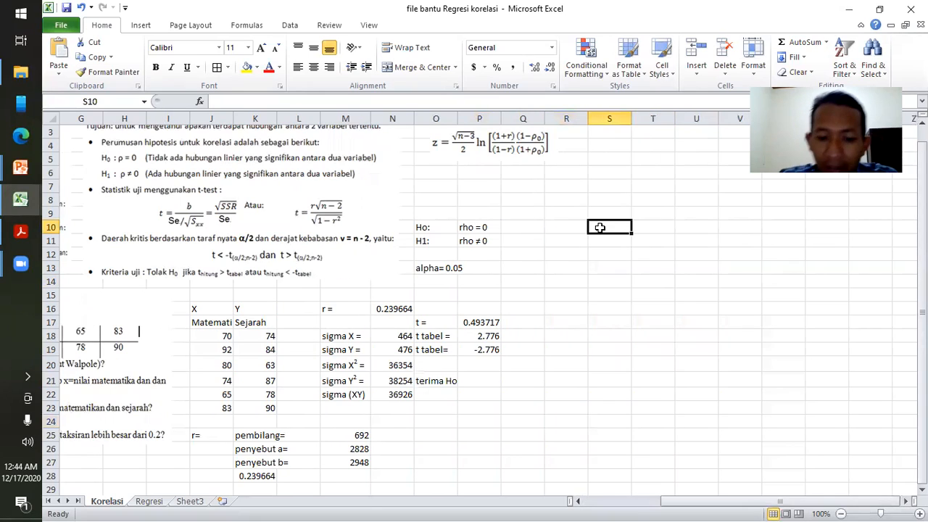
{"action": "type", "text": "Ho="}
{"action": "key", "text": "Return"}
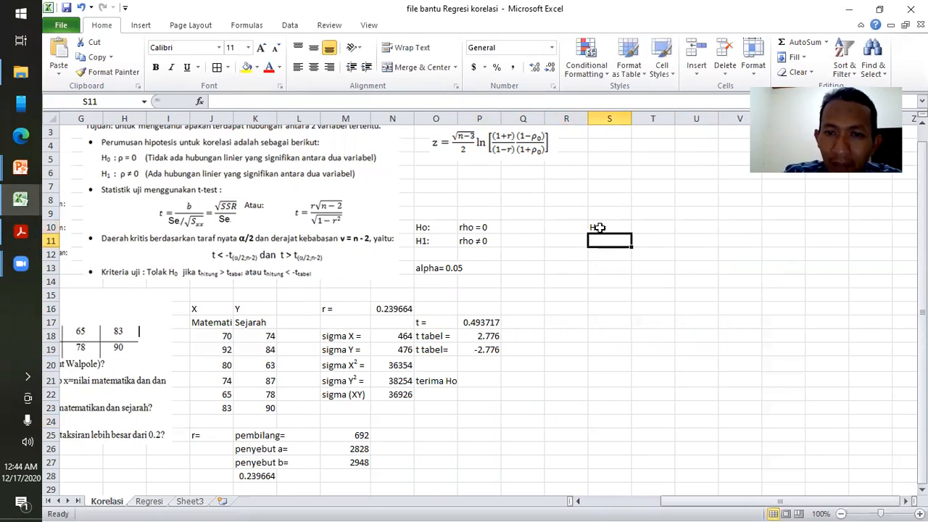
{"action": "type", "text": "H1:"}
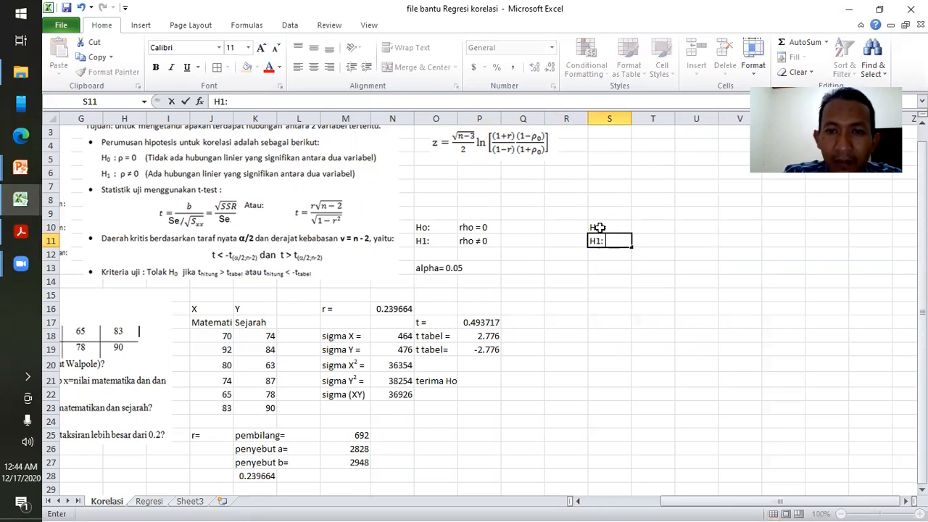
{"action": "left_click_drag", "start_coordinate": [683, 503], "coordinate": [603, 497]}
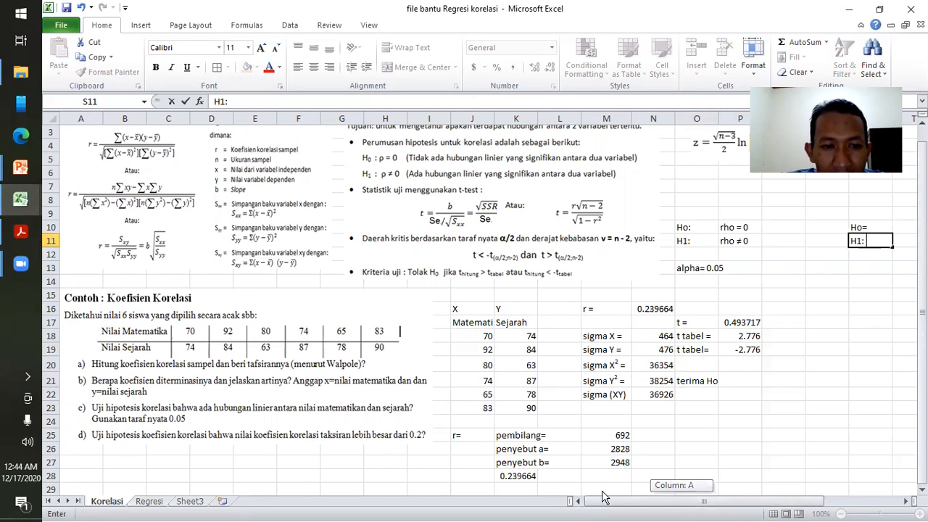
{"action": "left_click_drag", "start_coordinate": [605, 498], "coordinate": [714, 495]}
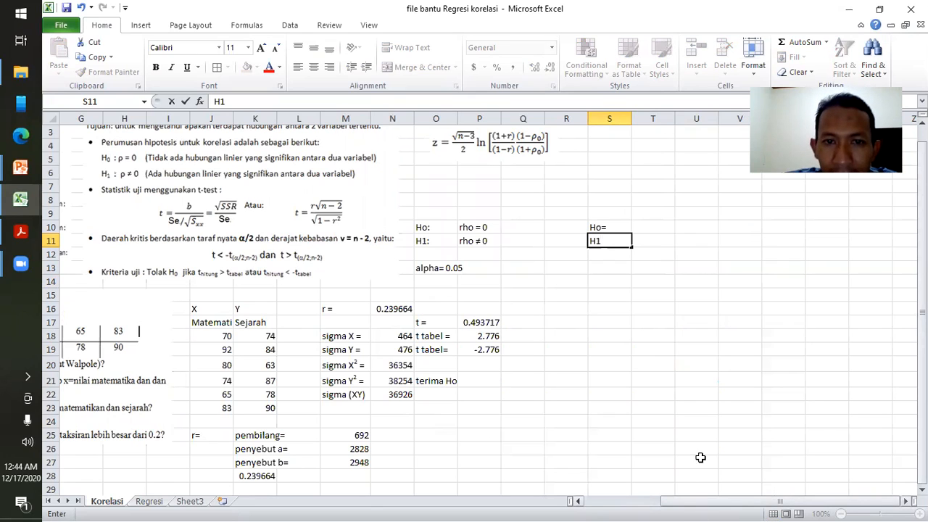
{"action": "left_click", "coordinate": [743, 318]}
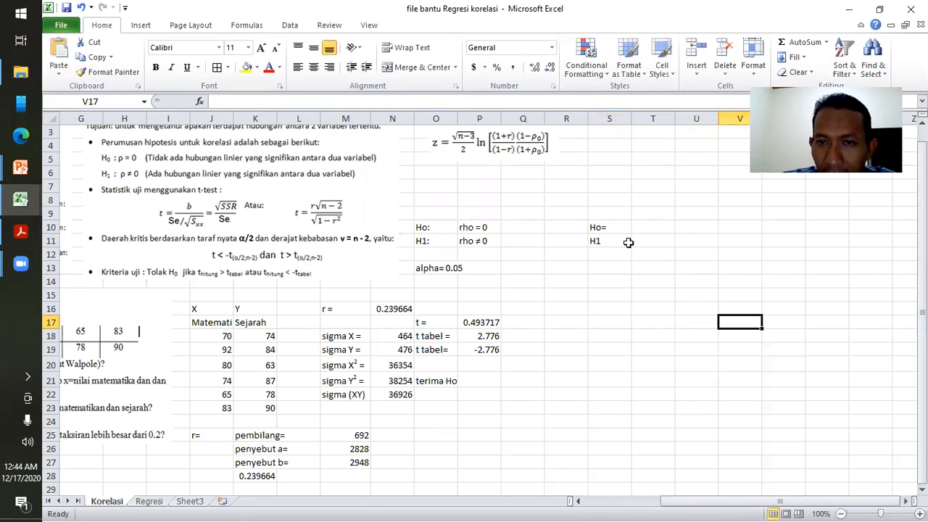
- Relabel S10 as "Ho:" and enter the alternative hypothesis "H1: rho > 0,2" in S11
{"action": "left_click", "coordinate": [603, 227]}
{"action": "key", "text": "Return"}
{"action": "type", "text": "H1: rho"}
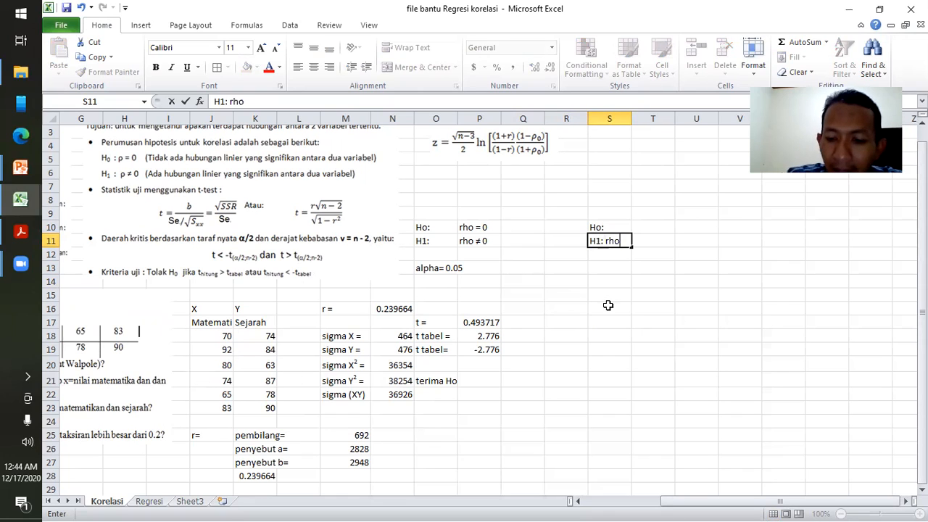
{"action": "type", "text": "> 0,2"}
{"action": "key", "text": "Return"}
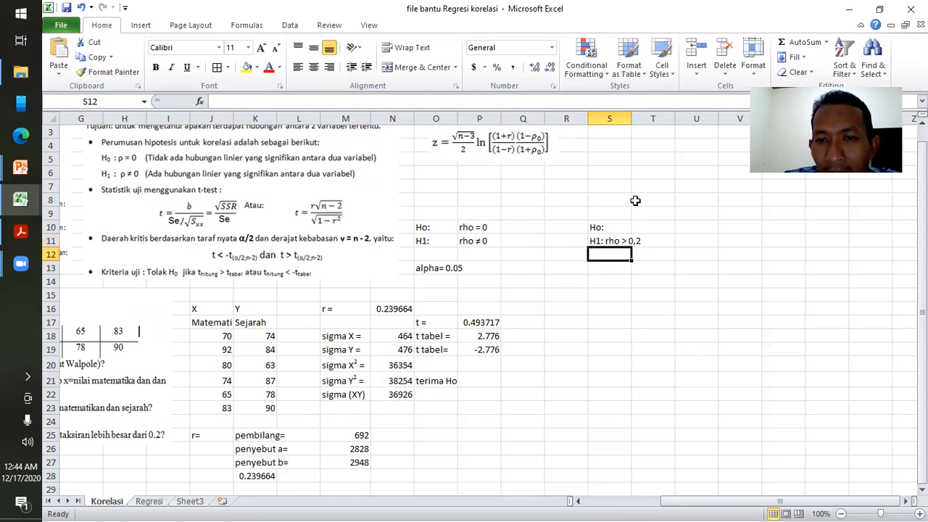
- Complete the null hypothesis in S10 so it reads "Ho: rho =0.2"
{"action": "left_click", "coordinate": [617, 227]}
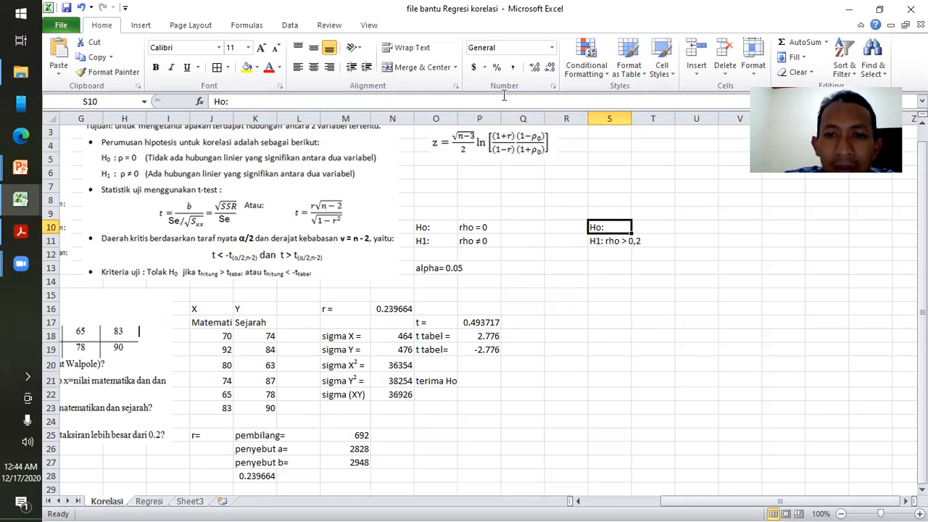
{"action": "left_click", "coordinate": [235, 102]}
{"action": "type", "text": "rho =0.2"}
{"action": "key", "text": "Return"}
{"action": "key", "text": "Return"}
{"action": "key", "text": "Return"}
{"action": "key", "text": "Return"}
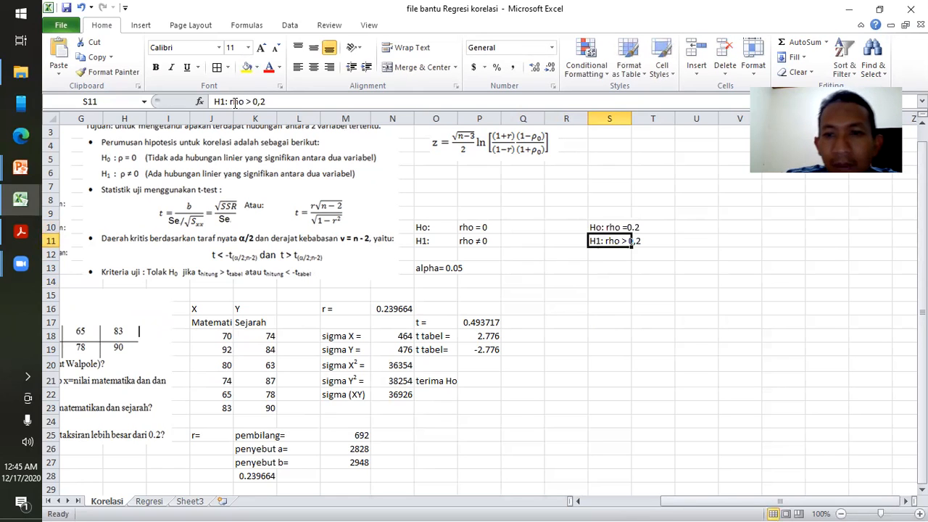
{"action": "key", "text": "Up"}
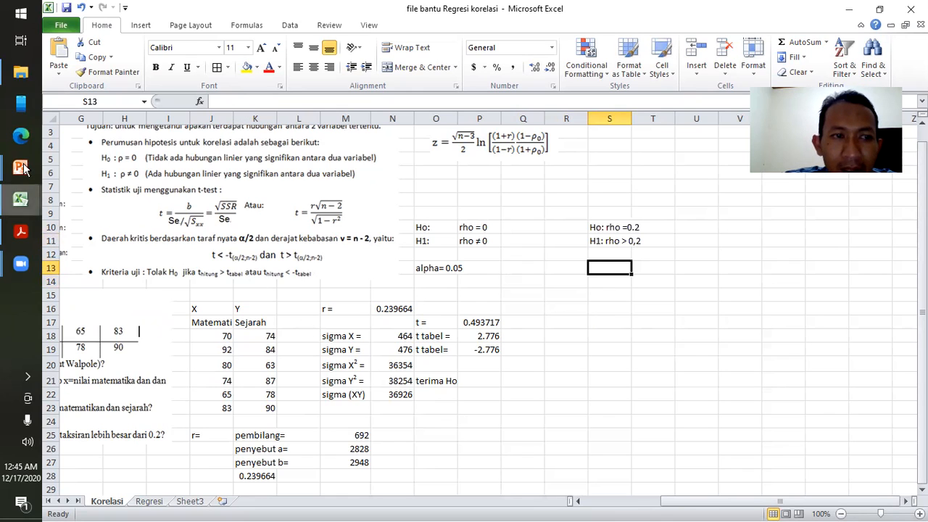
- Check the solution to part d on slide 10 in PowerPoint, and enter "uji satu sisi, alpha 0.05" in S13 of the Excel workbook
{"action": "mouse_move", "coordinate": [20, 167]}
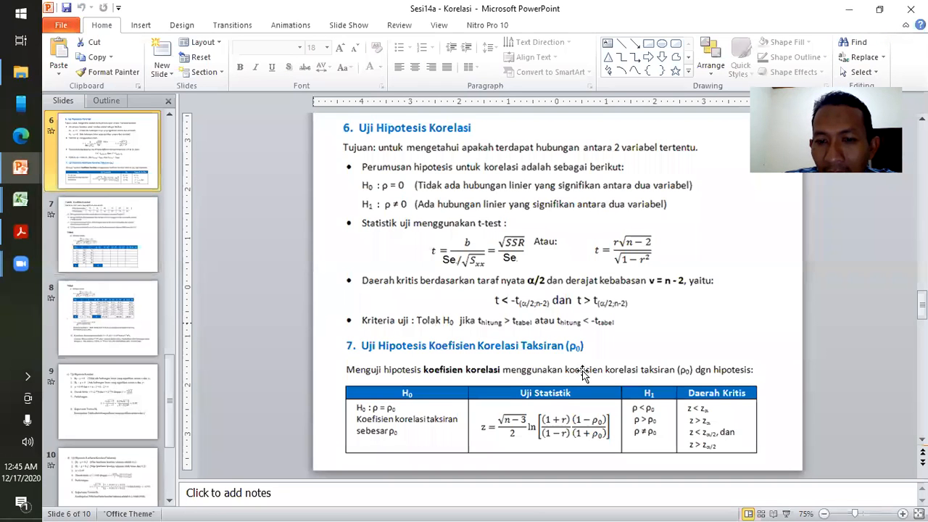
{"action": "scroll", "coordinate": [582, 373], "scroll_direction": "down", "scroll_amount": 1}
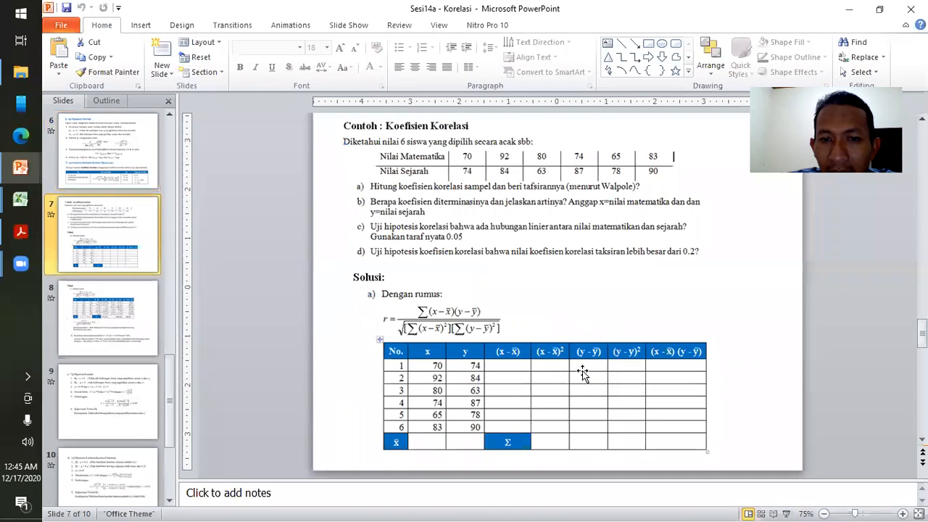
{"action": "scroll", "coordinate": [582, 373], "scroll_direction": "down", "scroll_amount": 2}
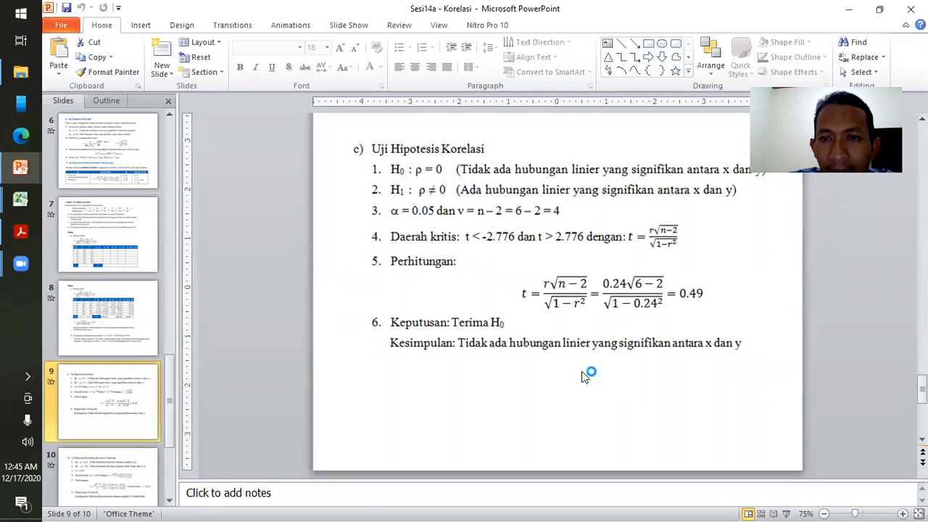
{"action": "scroll", "coordinate": [583, 377], "scroll_direction": "down", "scroll_amount": 1}
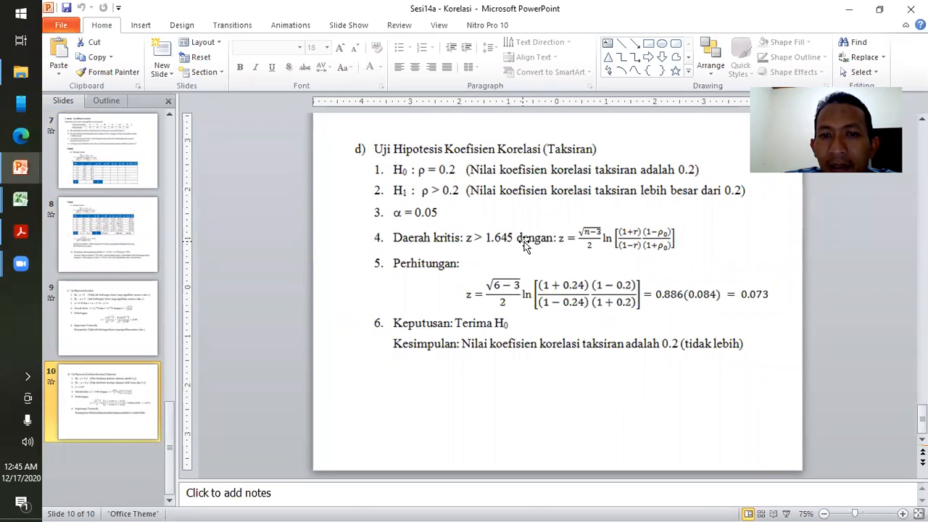
{"action": "left_click", "coordinate": [20, 199]}
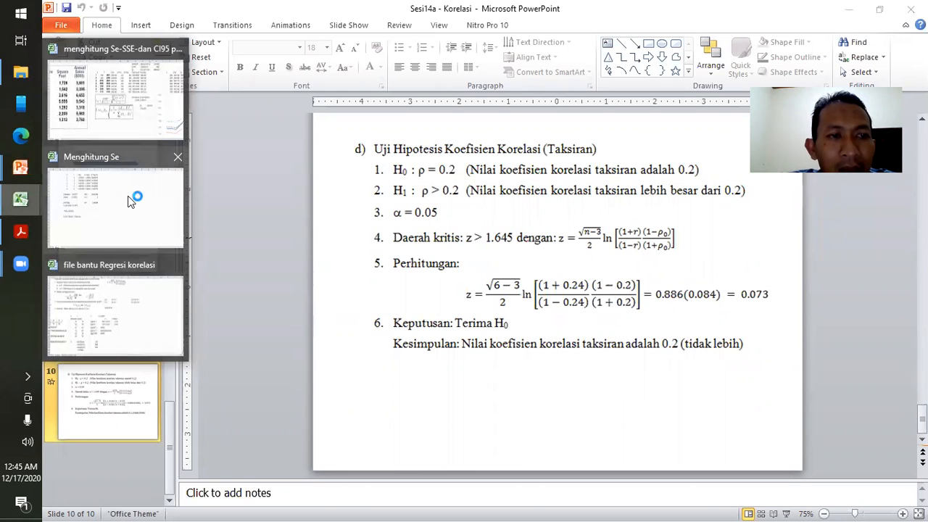
{"action": "left_click", "coordinate": [105, 316]}
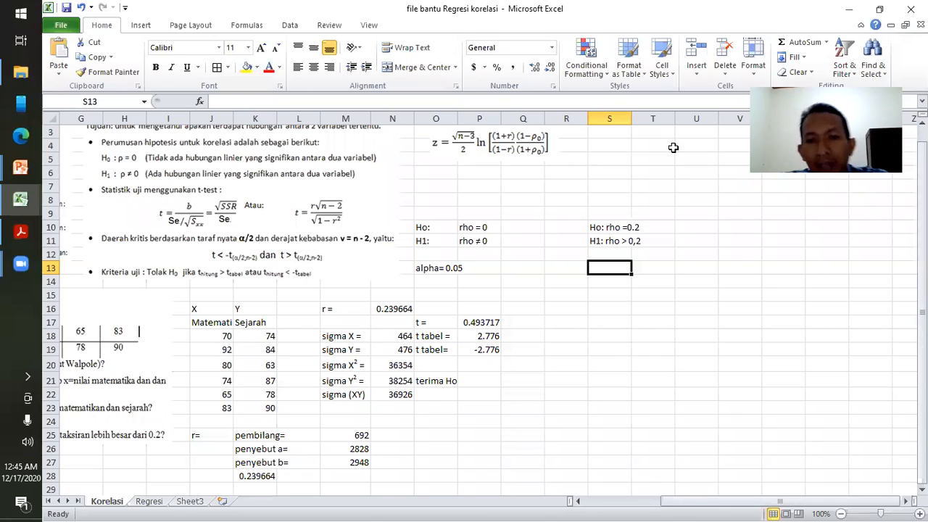
{"action": "type", "text": "uji satu sisi, alpha 0.05"}
{"action": "key", "text": "Return"}
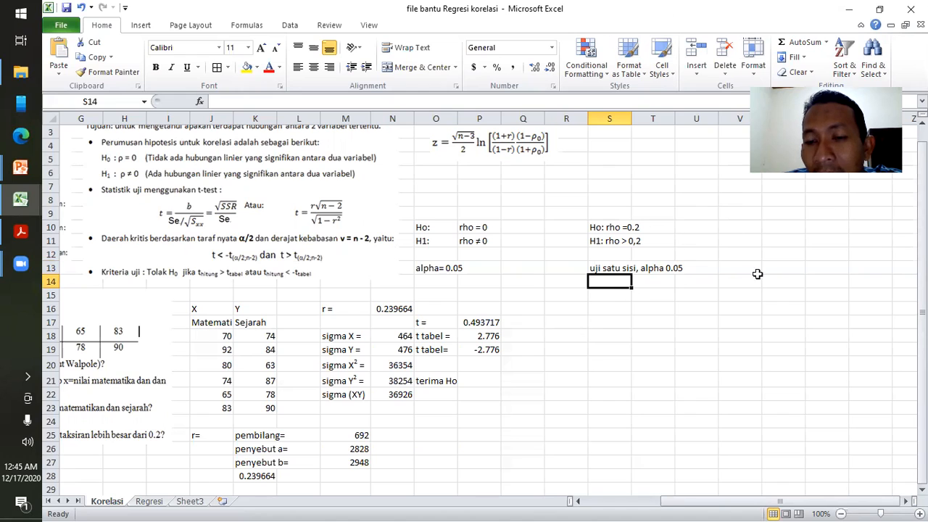
- Label S14 as "z kritis =" and enter the critical value 1.645 in T14
{"action": "type", "text": "tab"}
{"action": "key", "text": "BackSpace"}
{"action": "key", "text": "BackSpace"}
{"action": "key", "text": "BackSpace"}
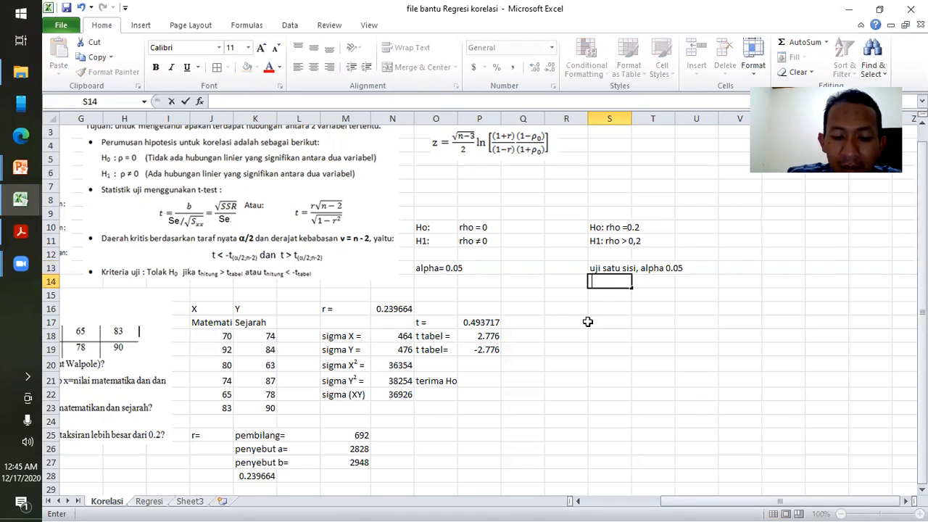
{"action": "type", "text": "z kritis ="}
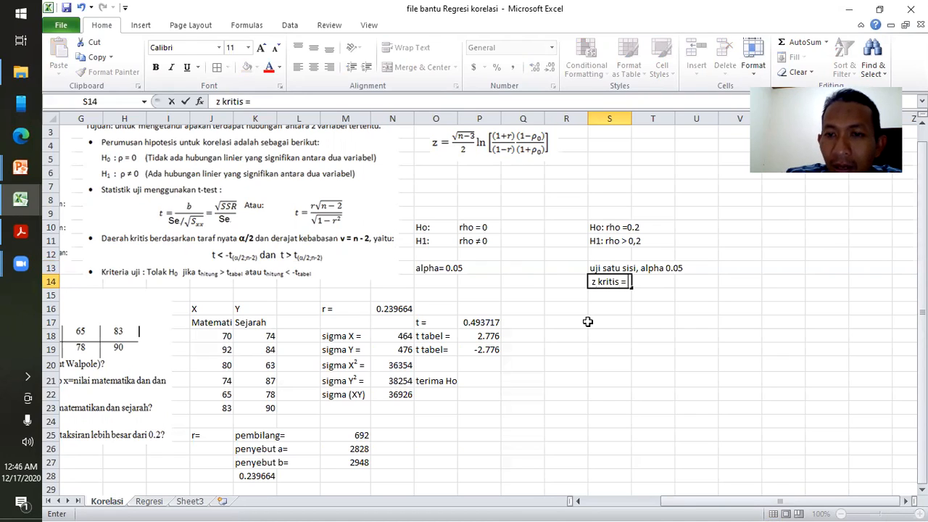
{"action": "key", "text": "Return"}
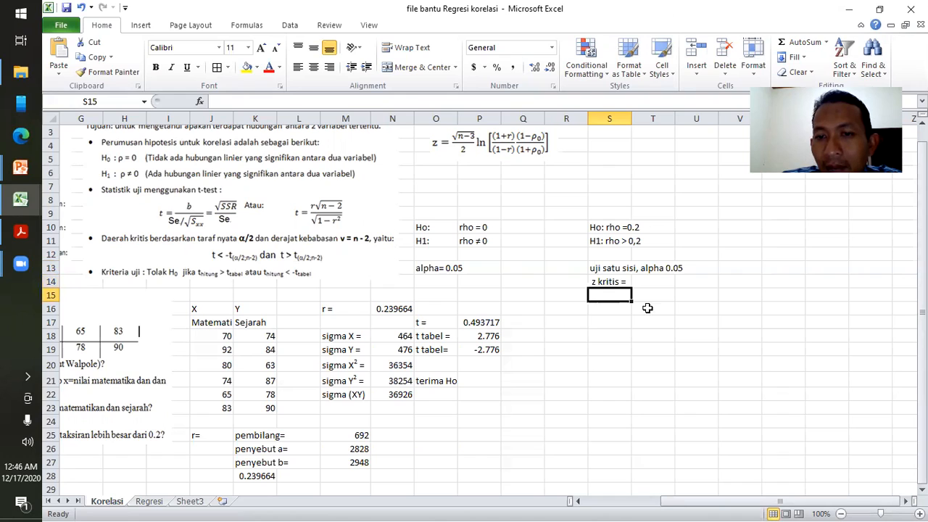
{"action": "left_click", "coordinate": [651, 285]}
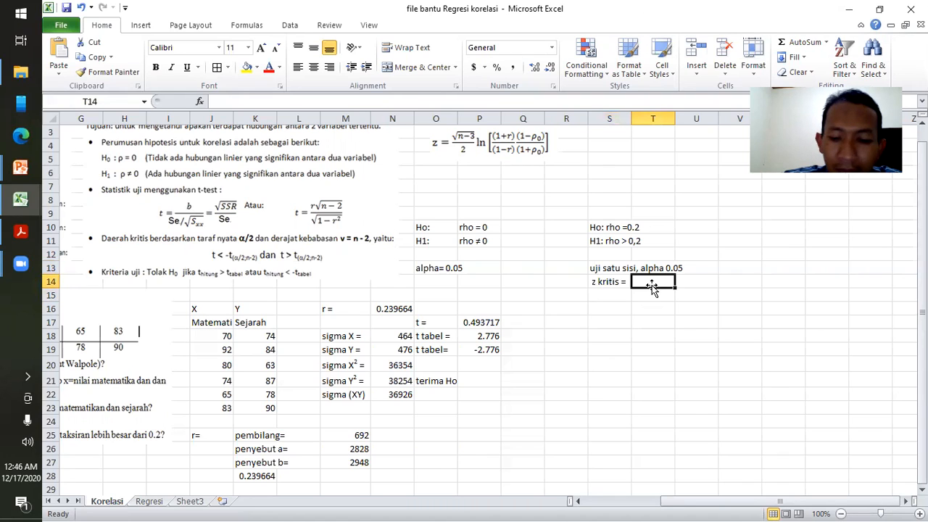
{"action": "type", "text": "1.645"}
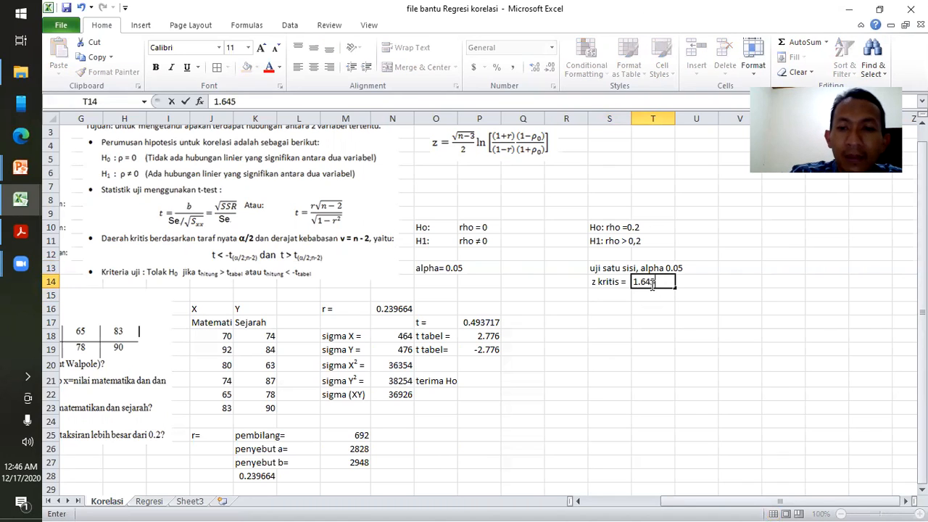
{"action": "key", "text": "Return"}
- Enter the test statistic label "statistik uji z=" in S16, below the critical z value
{"action": "left_click", "coordinate": [654, 355]}
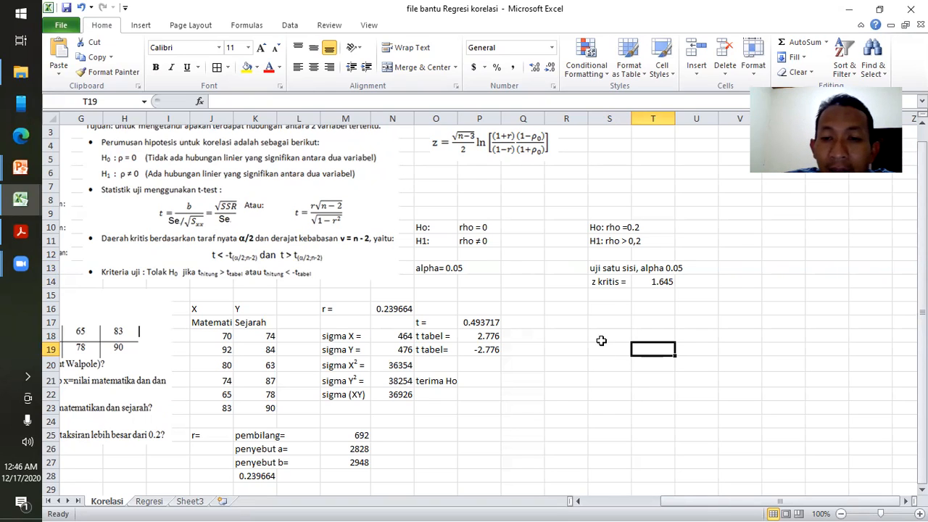
{"action": "left_click", "coordinate": [614, 306]}
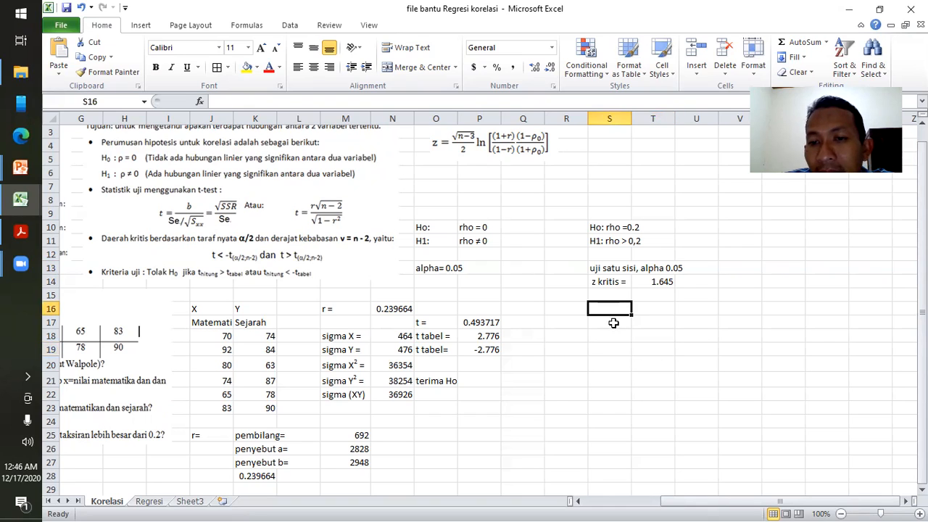
{"action": "left_click", "coordinate": [612, 325]}
{"action": "left_click", "coordinate": [607, 306]}
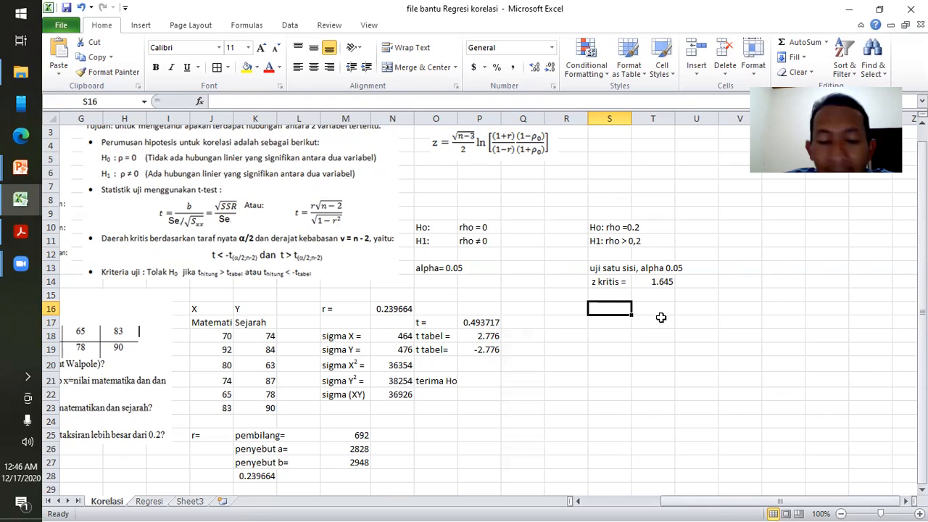
{"action": "type", "text": "z="}
{"action": "key", "text": "BackSpace"}
{"action": "key", "text": "BackSpace"}
{"action": "type", "text": "stat"}
{"action": "key", "text": "BackSpace"}
{"action": "key", "text": "BackSpace"}
{"action": "type", "text": "tatistik uji z"}
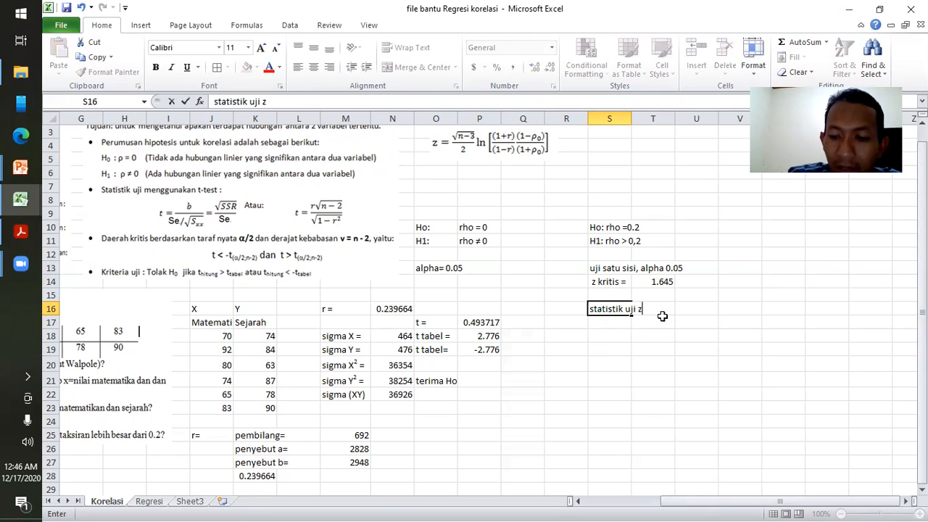
{"action": "type", "text": "="}
{"action": "key", "text": "Return"}
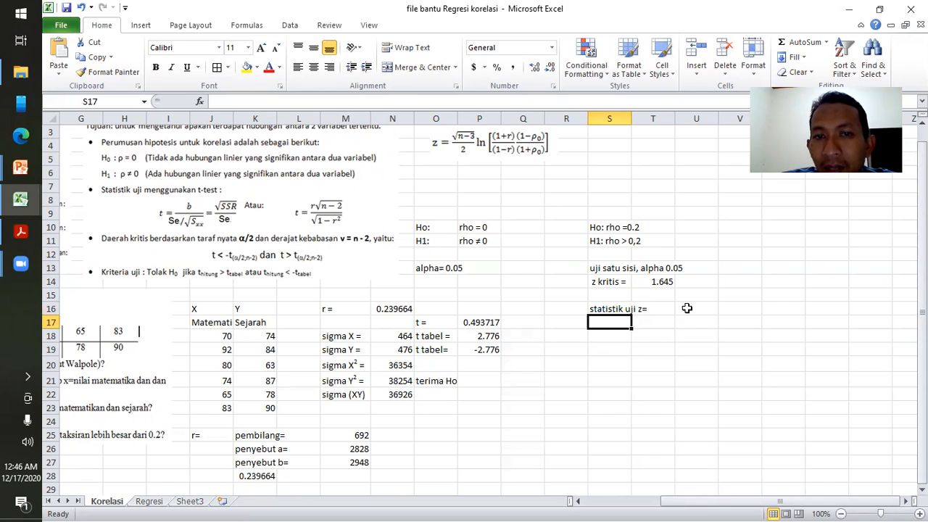
- Enter the heading "partisi 1" in U15 for the first part of the z calculation
{"action": "left_click", "coordinate": [687, 308]}
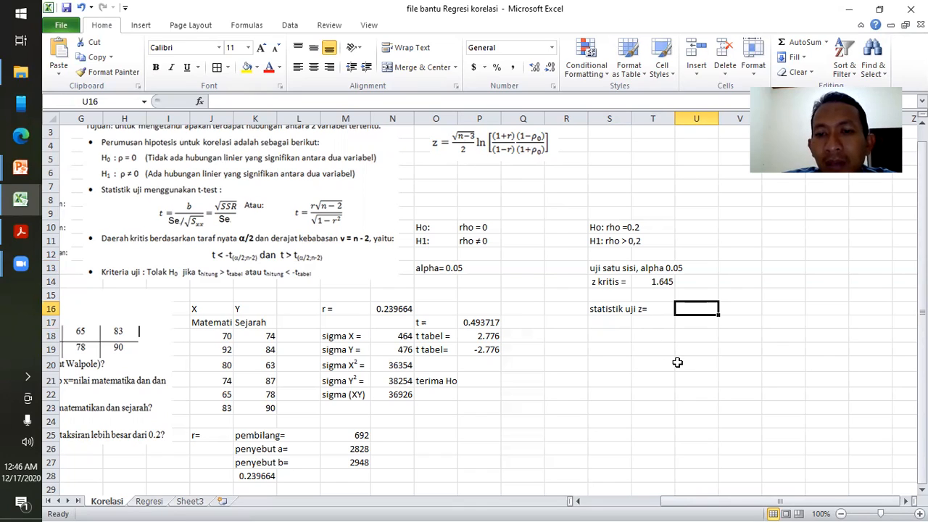
{"action": "key", "text": "Up"}
{"action": "type", "text": "part"}
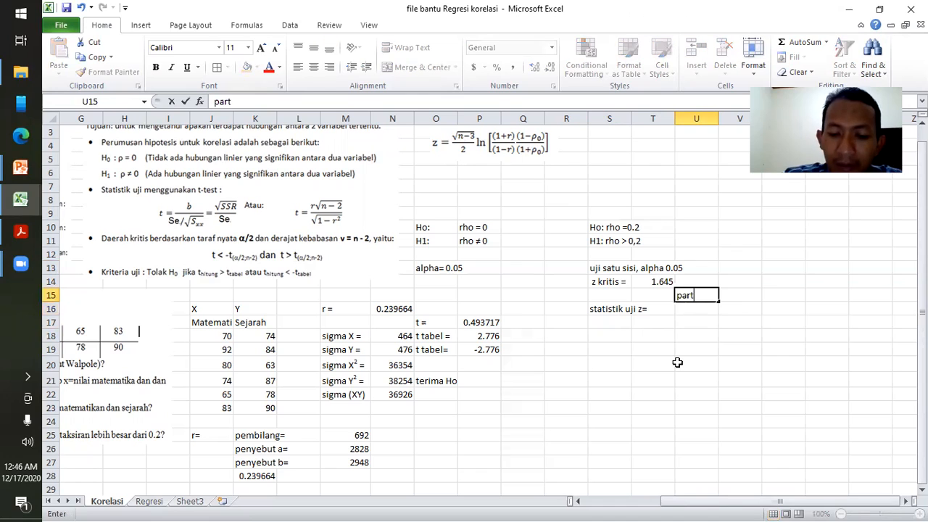
{"action": "type", "text": "isi 1"}
{"action": "key", "text": "Return"}
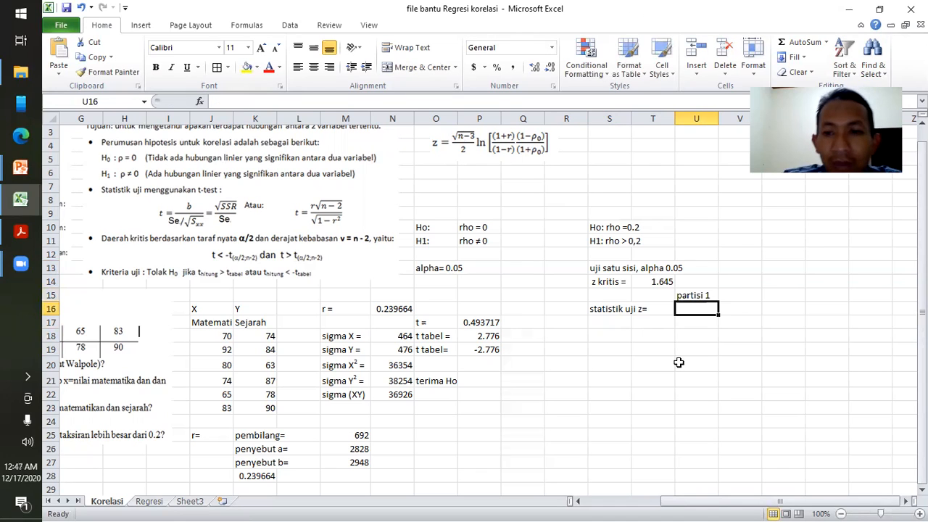
- Calculate the first part of the z statistic in U16 with the formula =sqrt(3)/2
{"action": "type", "text": "="}
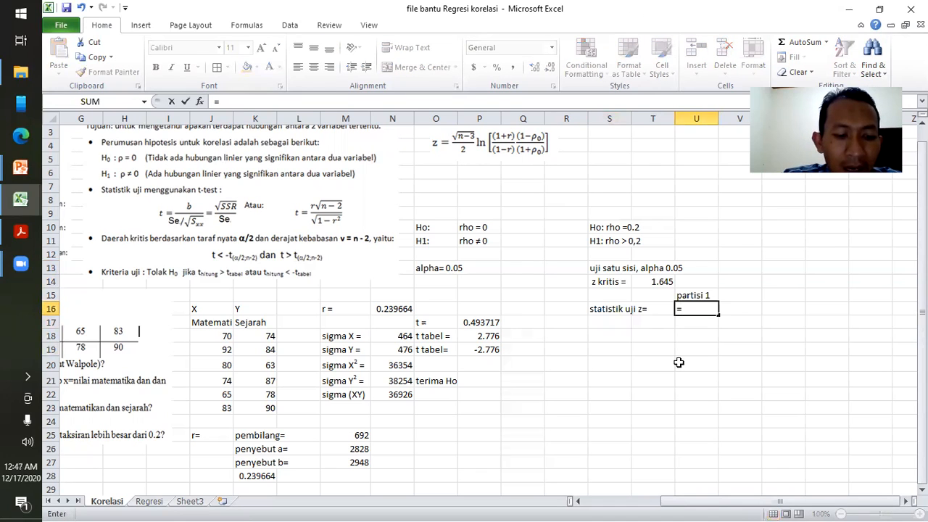
{"action": "type", "text": "sqrt("}
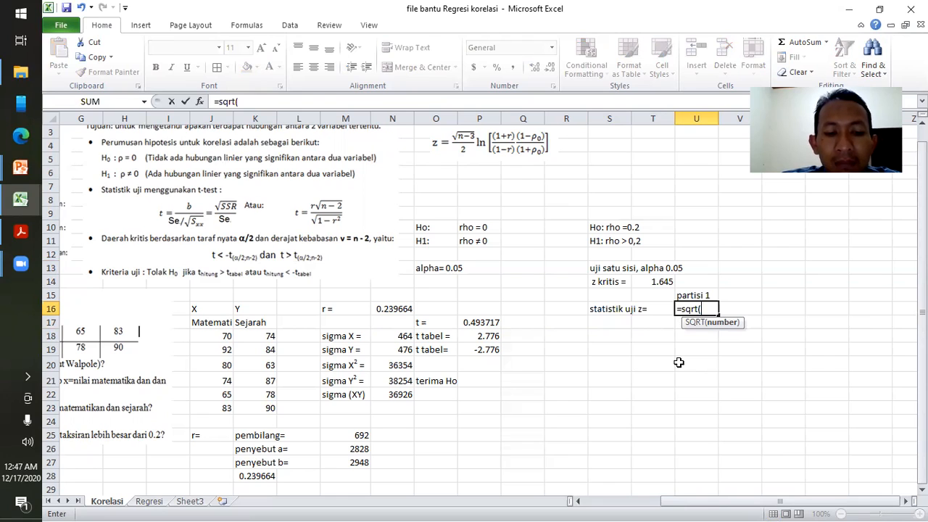
{"action": "type", "text": "3"}
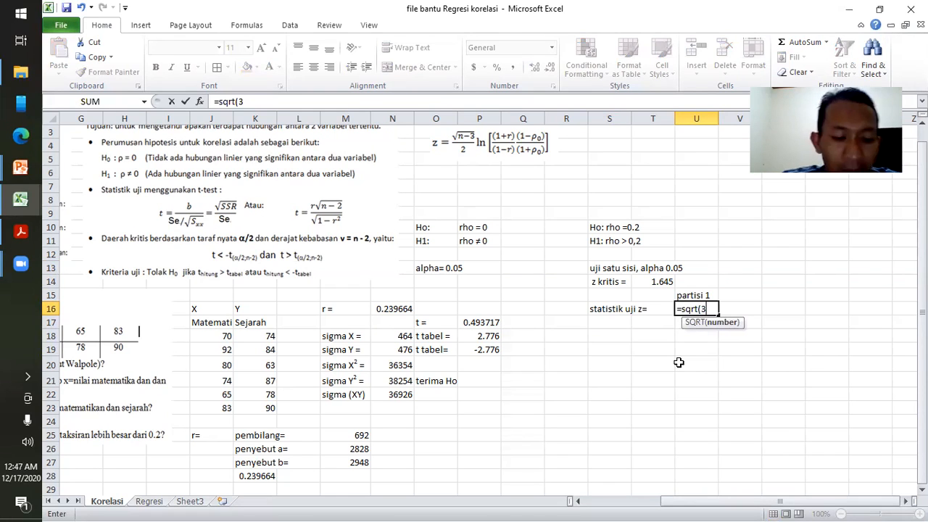
{"action": "type", "text": ")"}
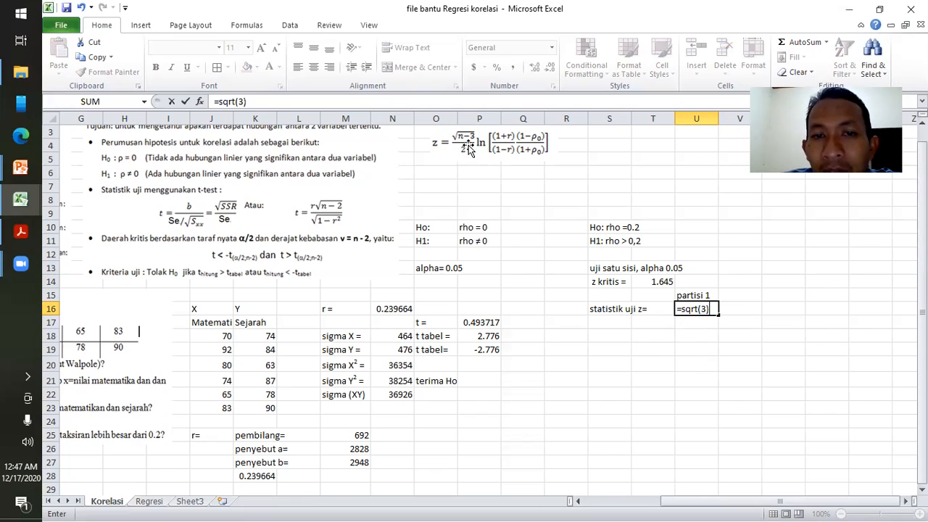
{"action": "type", "text": "/"}
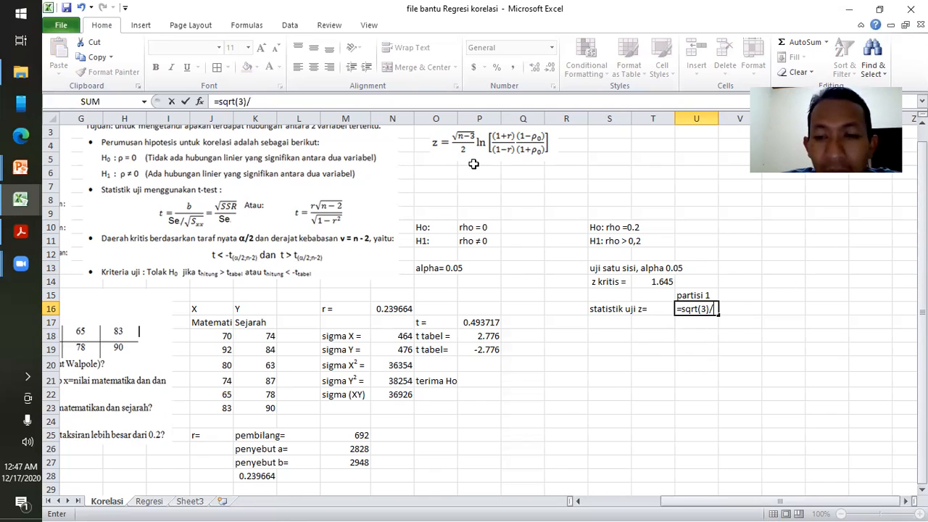
{"action": "type", "text": "2"}
{"action": "key", "text": "Return"}
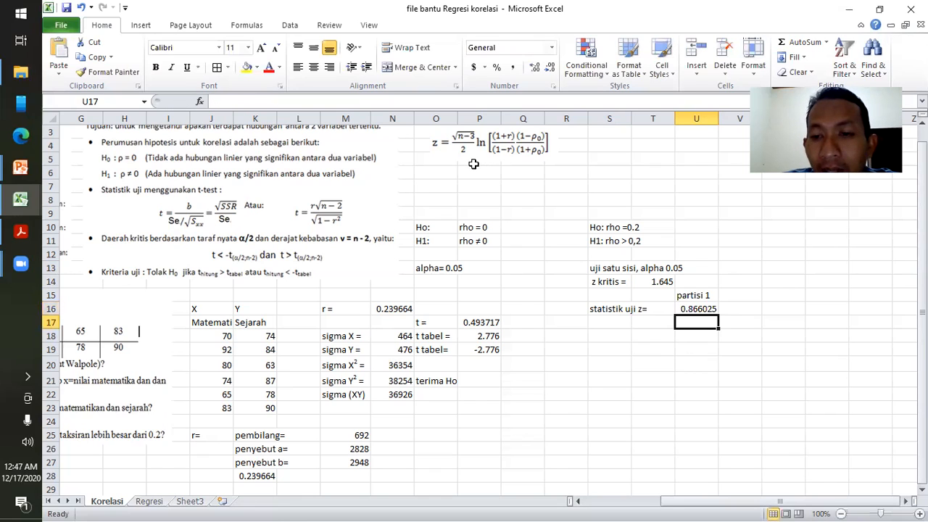
- Enter the heading "partisi2" in V15 for the second part of the z calculation
{"action": "left_click", "coordinate": [736, 299]}
{"action": "type", "text": "pa"}
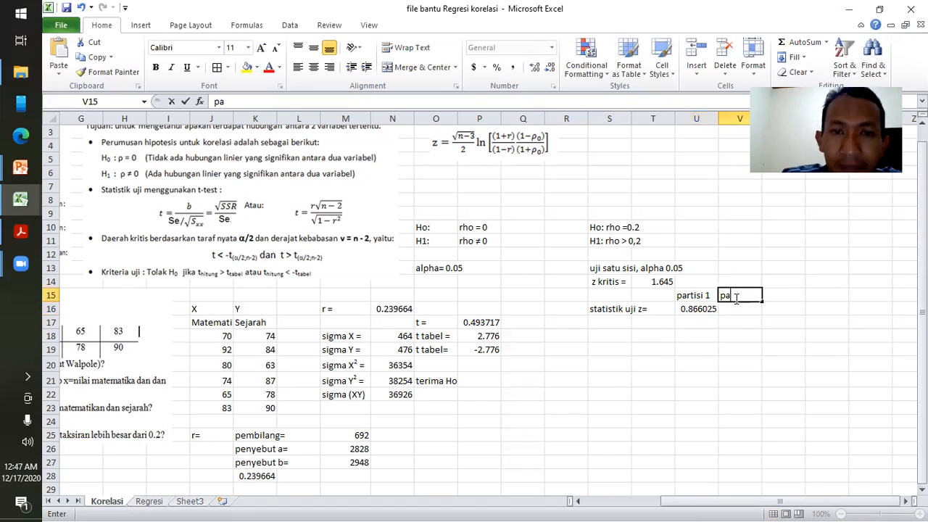
{"action": "type", "text": "rtisi"}
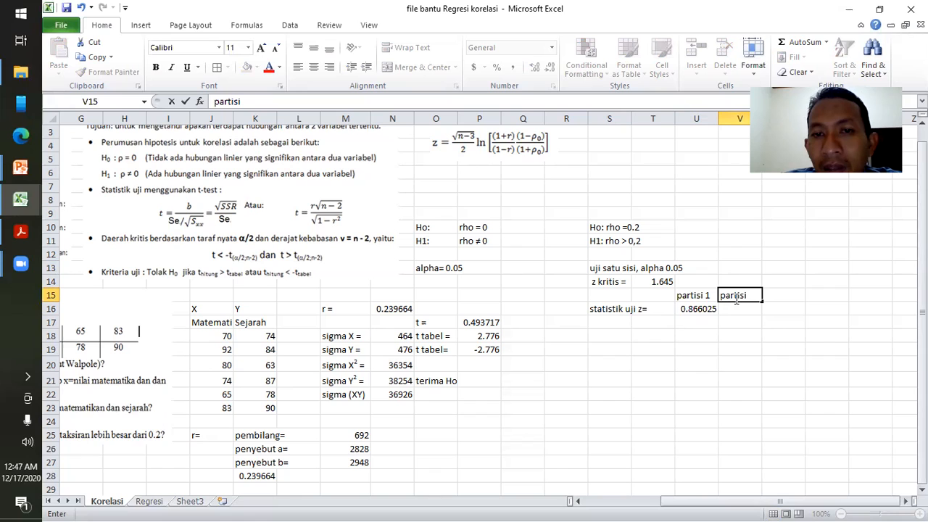
{"action": "key", "text": "Return"}
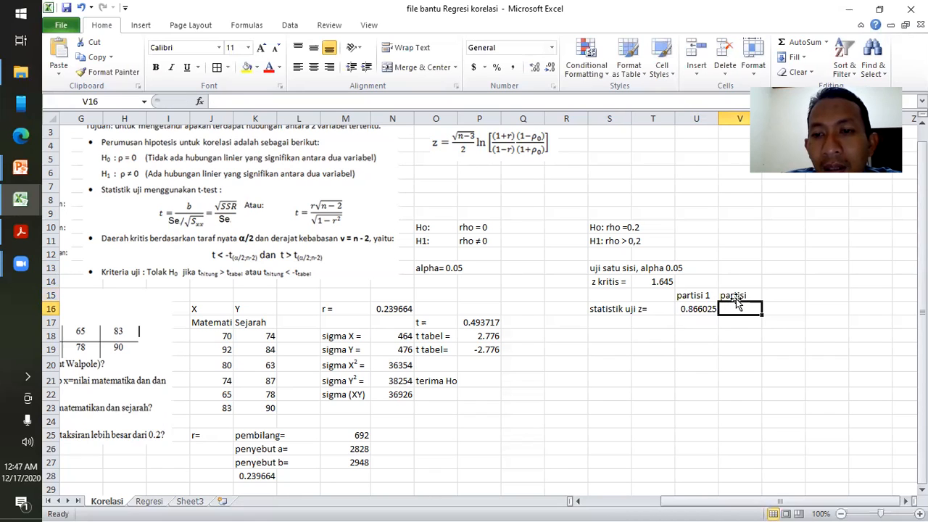
{"action": "left_click", "coordinate": [733, 295]}
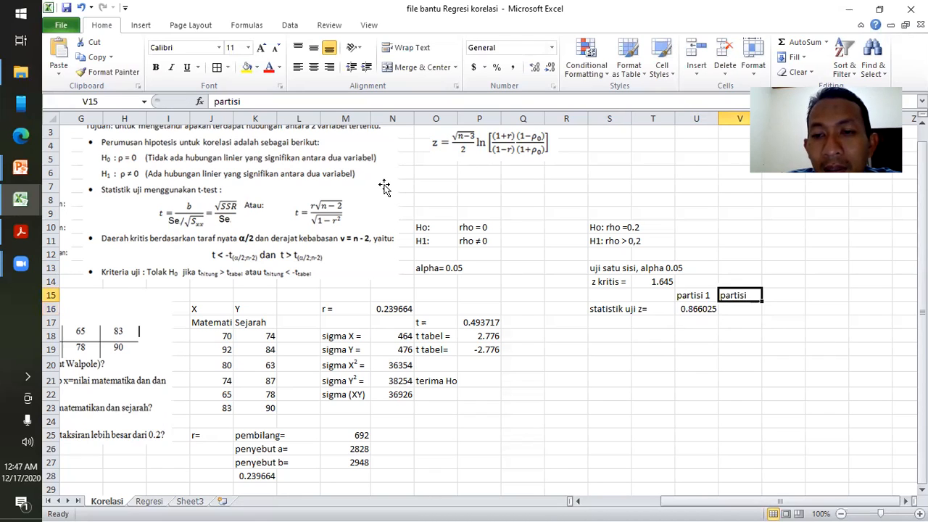
{"action": "left_click", "coordinate": [245, 102]}
{"action": "type", "text": "2"}
{"action": "key", "text": "Return"}
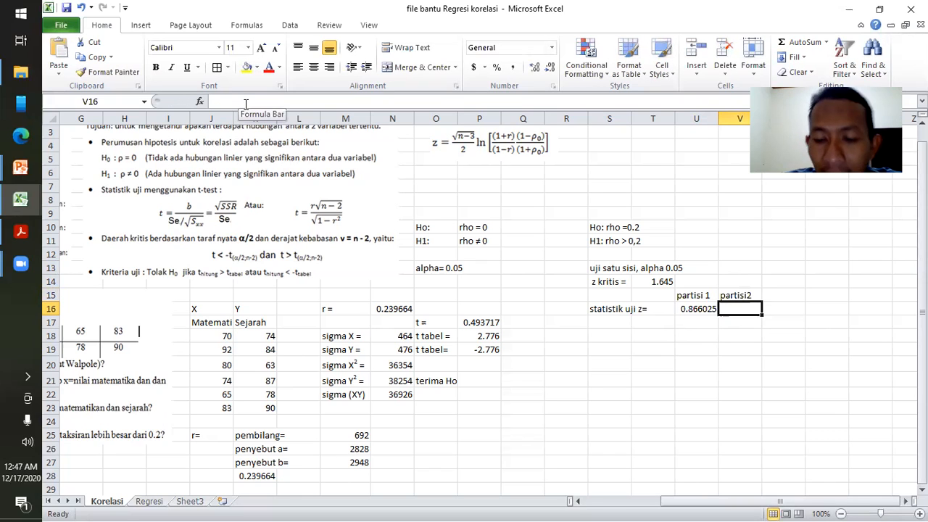
{"action": "type", "text": "=ln"}
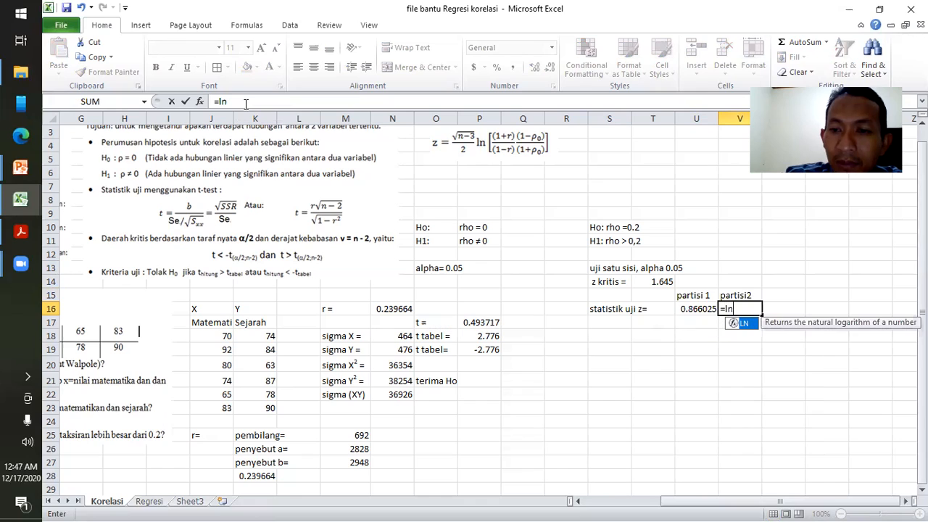
{"action": "type", "text": "("}
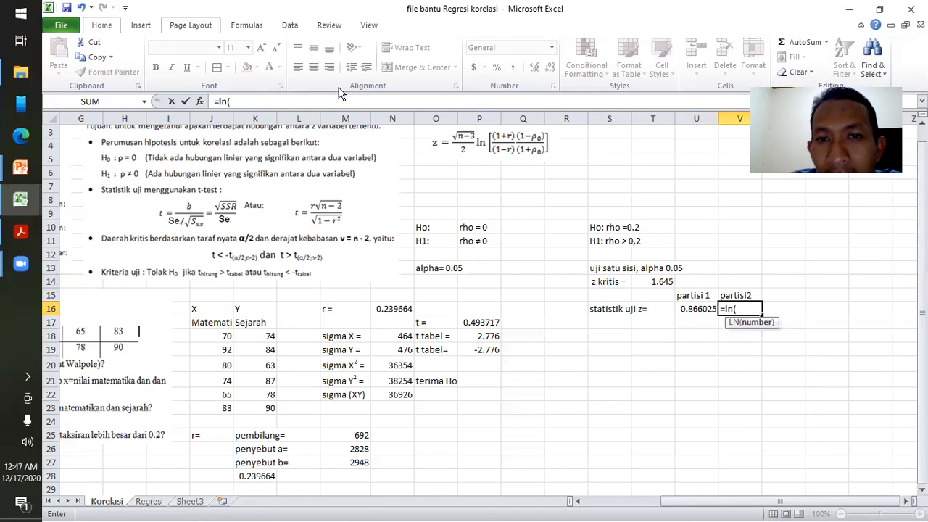
{"action": "type", "text": ")"}
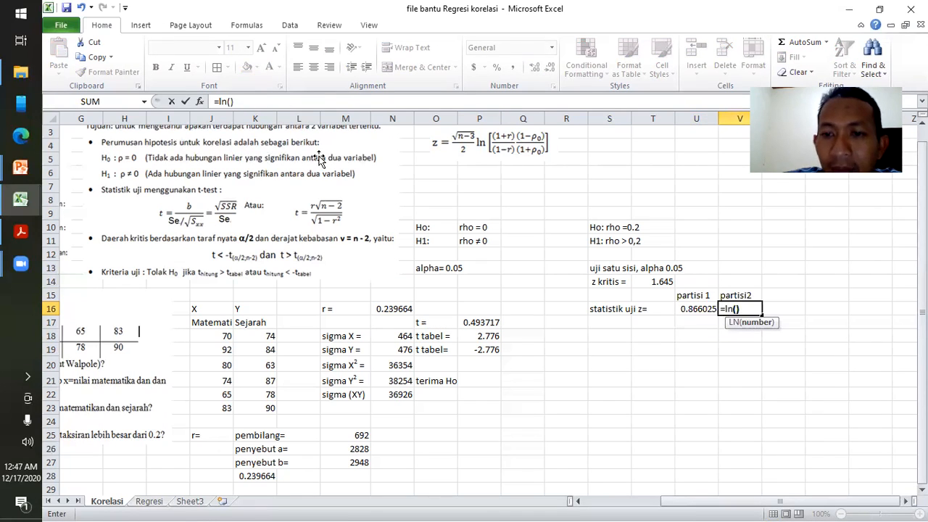
{"action": "left_click", "coordinate": [232, 101]}
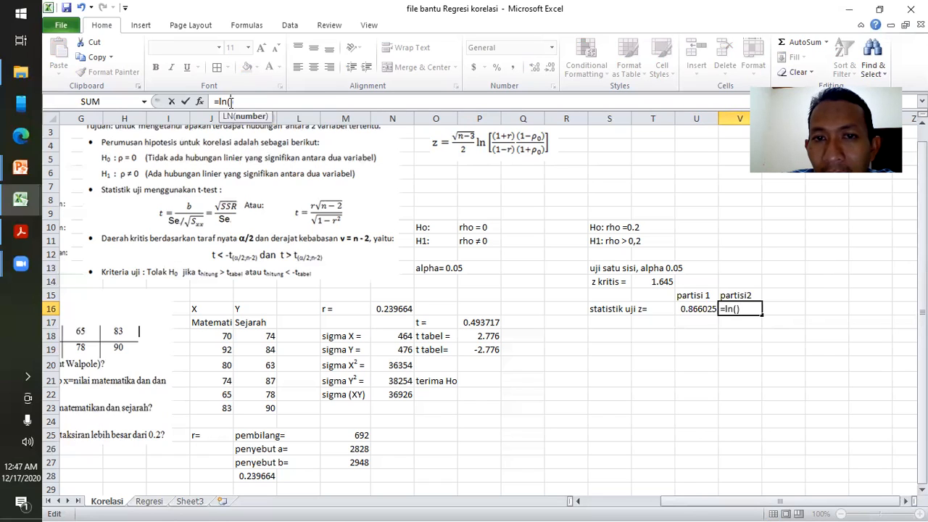
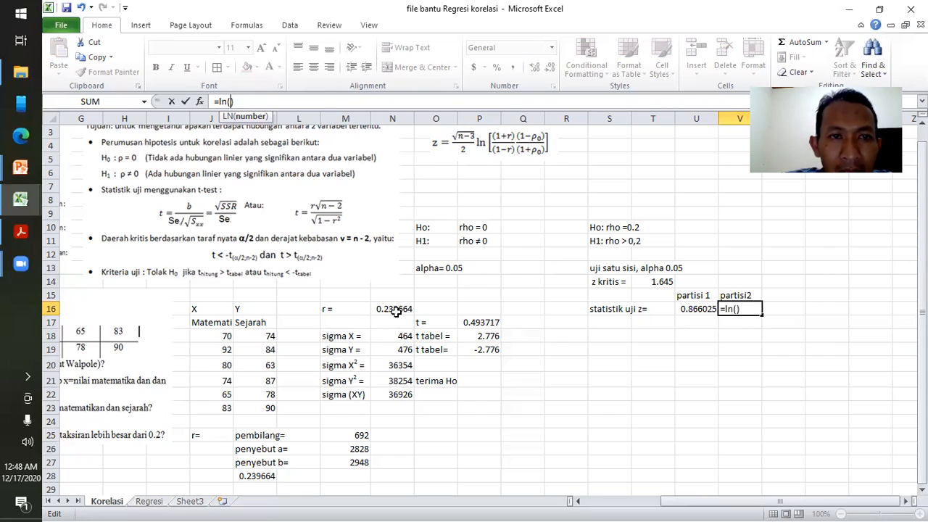
{"action": "type", "text": "()"}
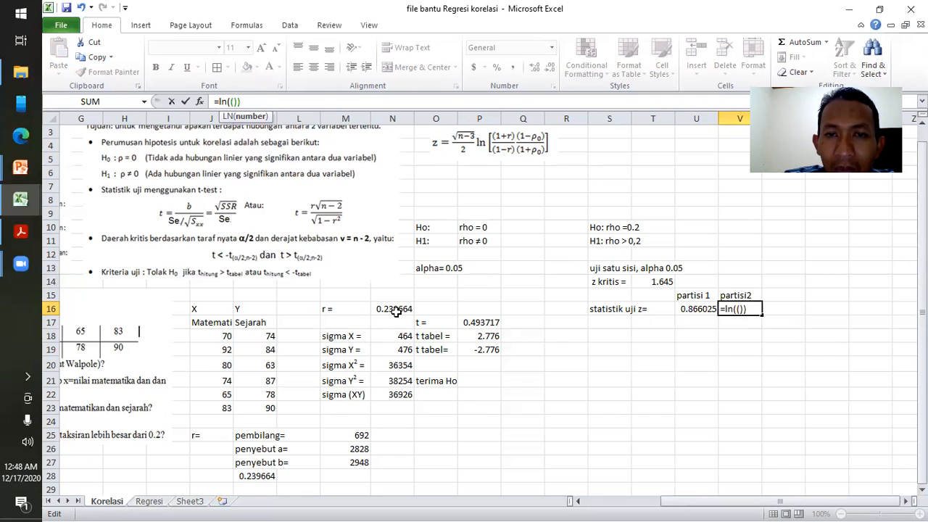
{"action": "key", "text": "BackSpace"}
{"action": "key", "text": "BackSpace"}
{"action": "key", "text": "BackSpace"}
{"action": "key", "text": "BackSpace"}
{"action": "key", "text": "BackSpace"}
{"action": "key", "text": "BackSpace"}
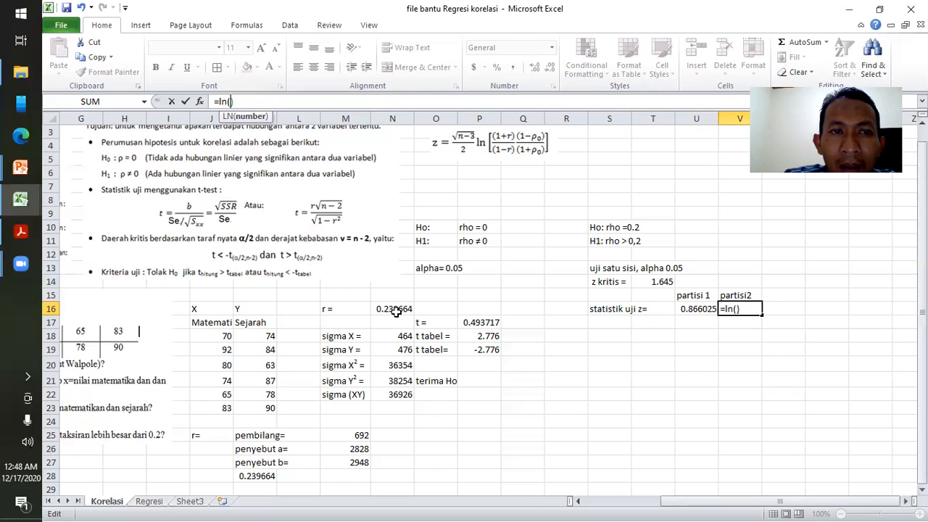
{"action": "key", "text": "Delete"}
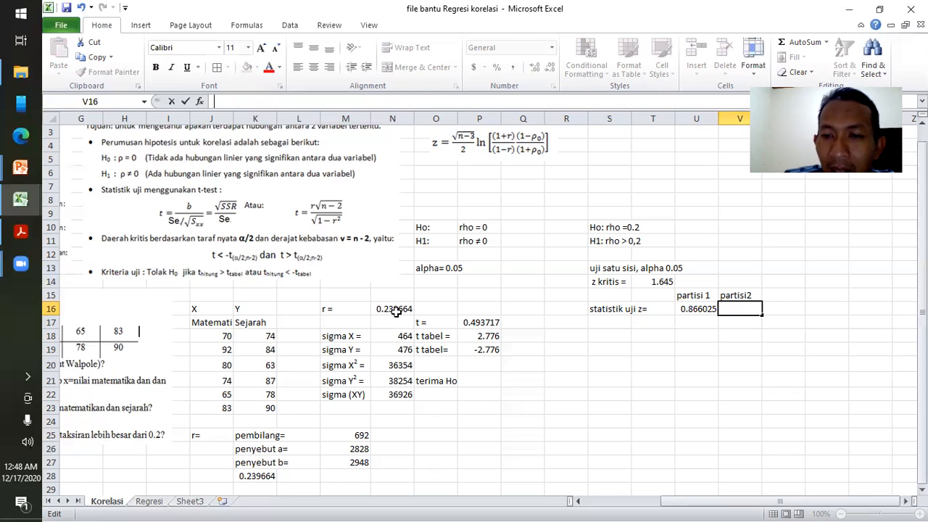
{"action": "key", "text": "Return"}
{"action": "key", "text": "Up"}
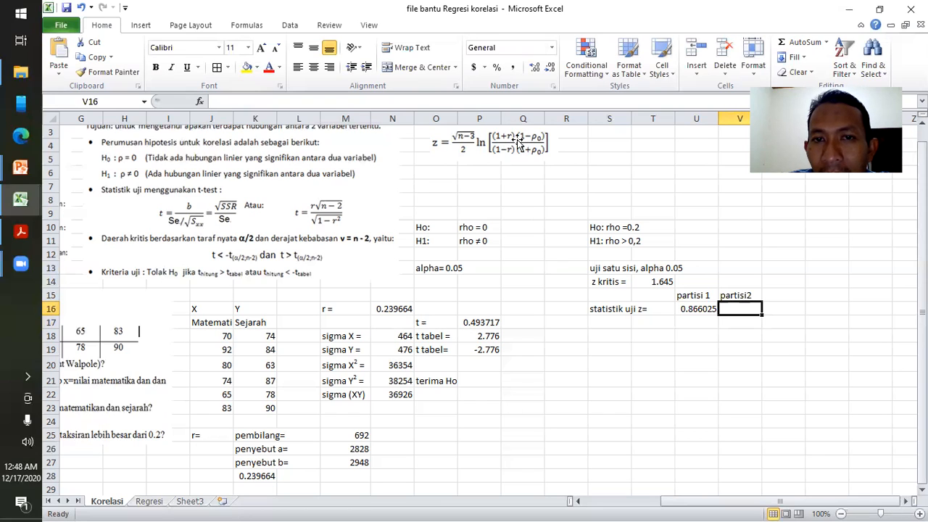
- Calculate the numerator of the logarithm term in V16 with the formula =(1+N16)*(1-0.2)
{"action": "type", "text": "=("}
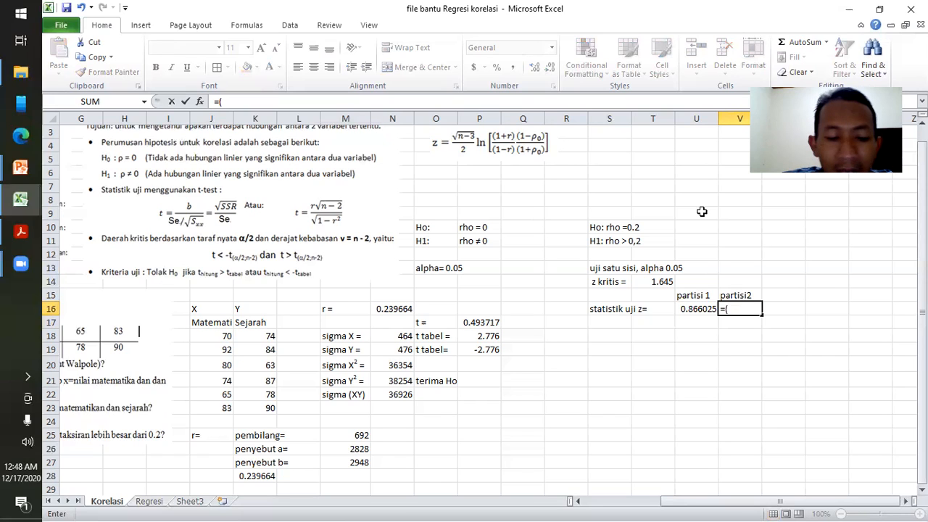
{"action": "type", "text": "1+"}
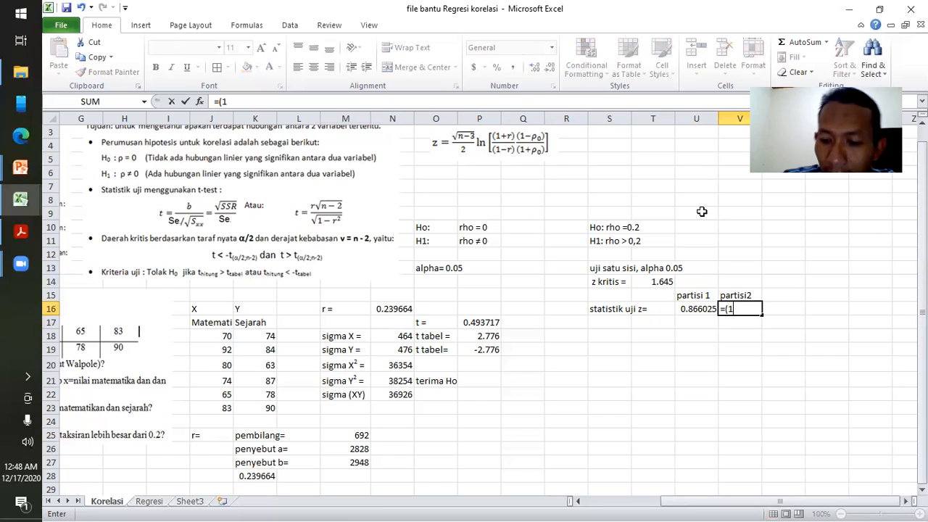
{"action": "left_click", "coordinate": [398, 310]}
{"action": "type", "text": ")"}
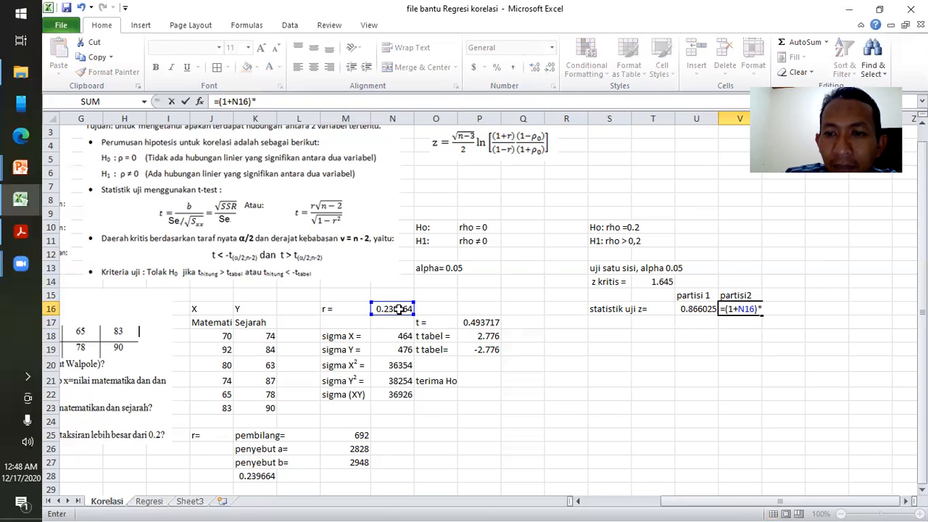
{"action": "type", "text": "*(1-"}
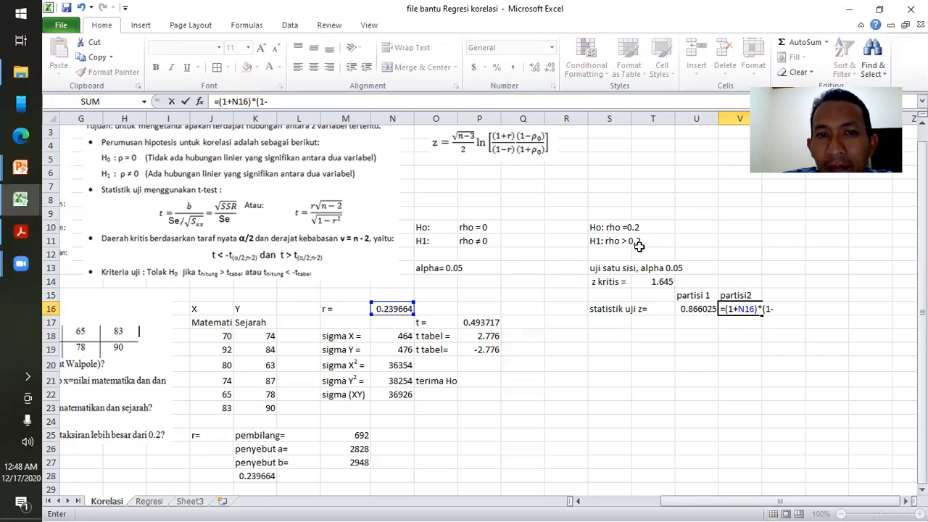
{"action": "type", "text": "0."}
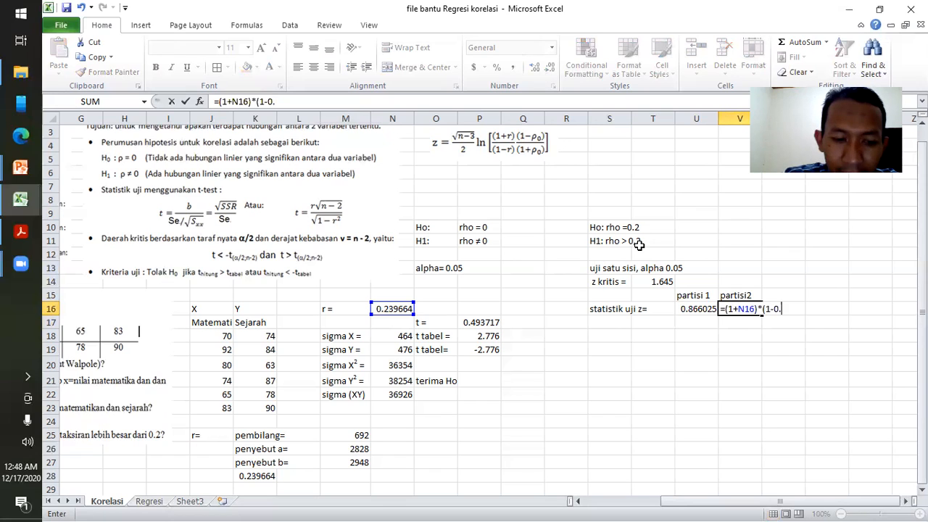
{"action": "type", "text": "2)"}
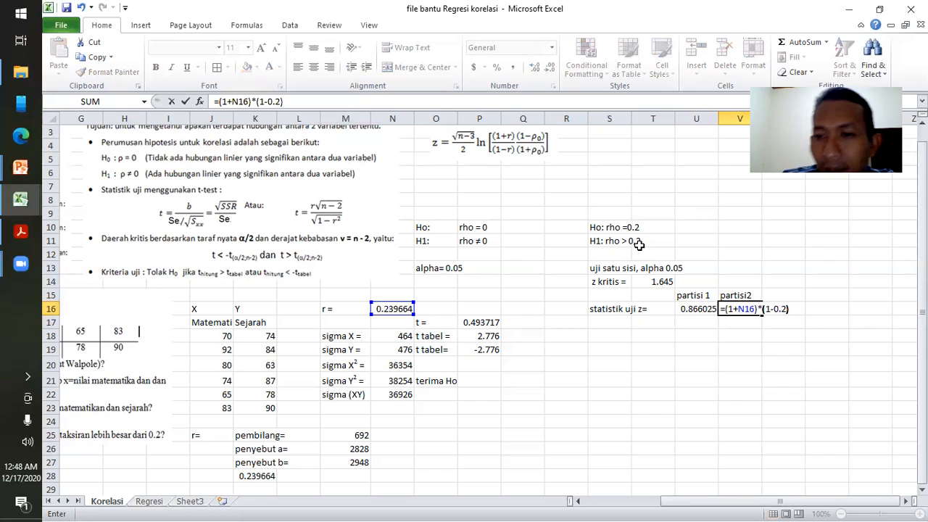
{"action": "key", "text": "Return"}
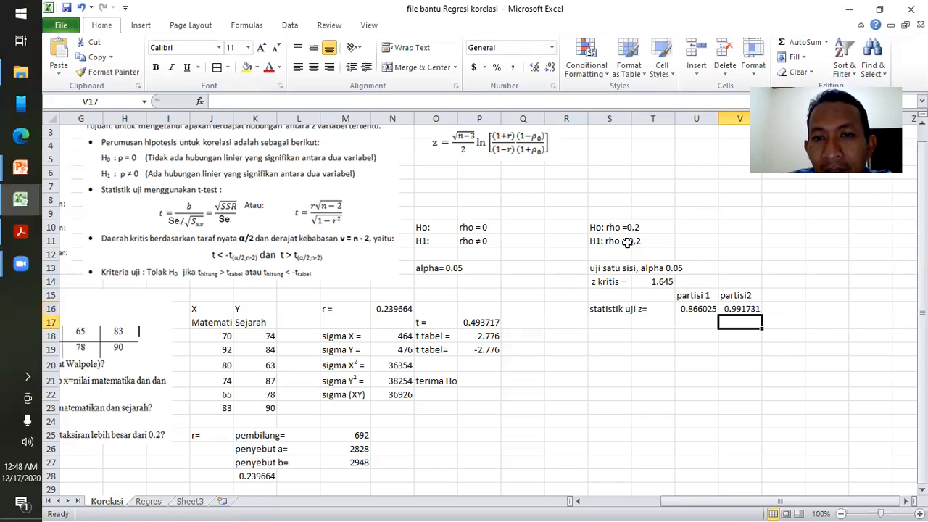
- Enter the heading "partisi 3" in W15 for the third part of the z calculation
{"action": "left_click", "coordinate": [774, 295]}
{"action": "type", "text": "par"}
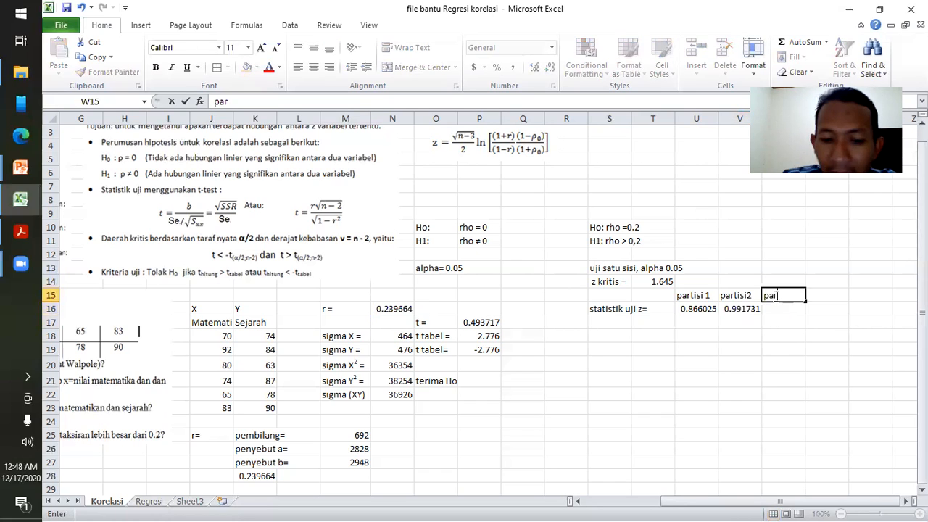
{"action": "type", "text": "tisi 3"}
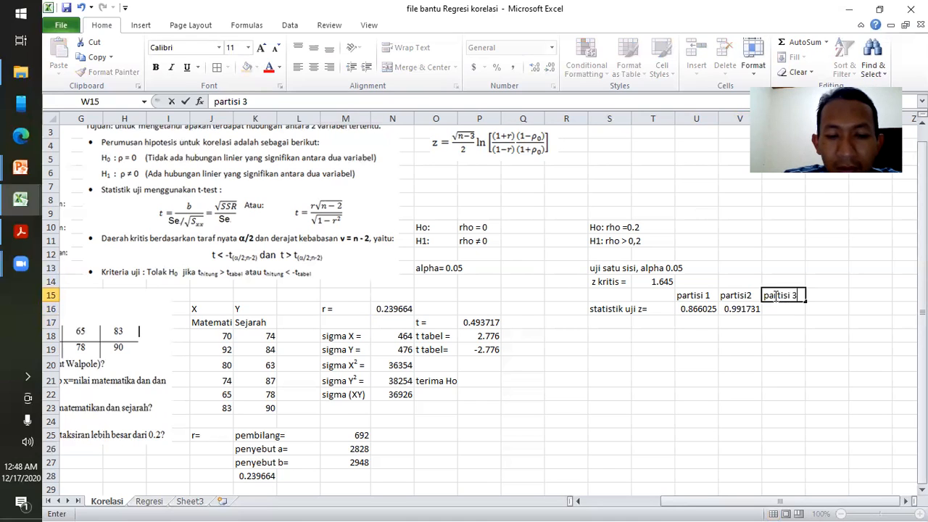
{"action": "key", "text": "Return"}
- Calculate the denominator of the logarithm term in W16 with the formula =(1-N16)*(1+0.2)
{"action": "type", "text": "="}
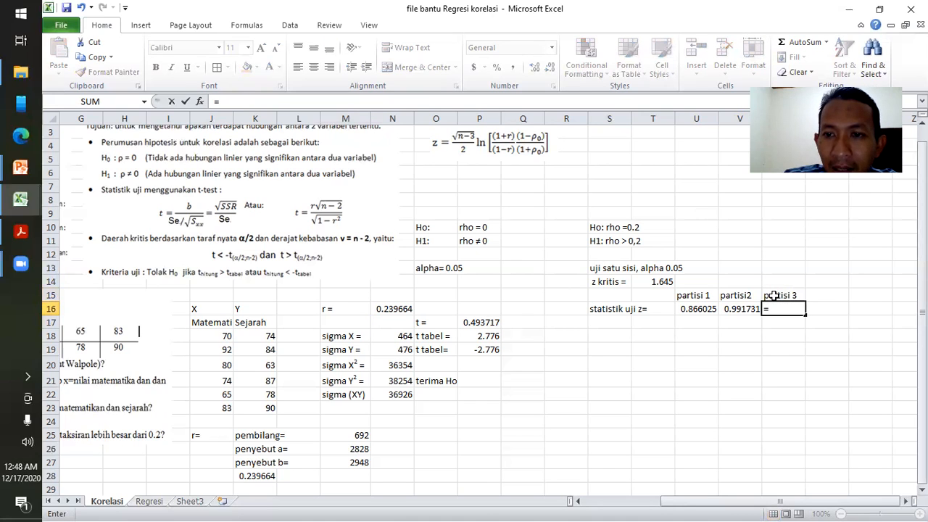
{"action": "type", "text": "(1-"}
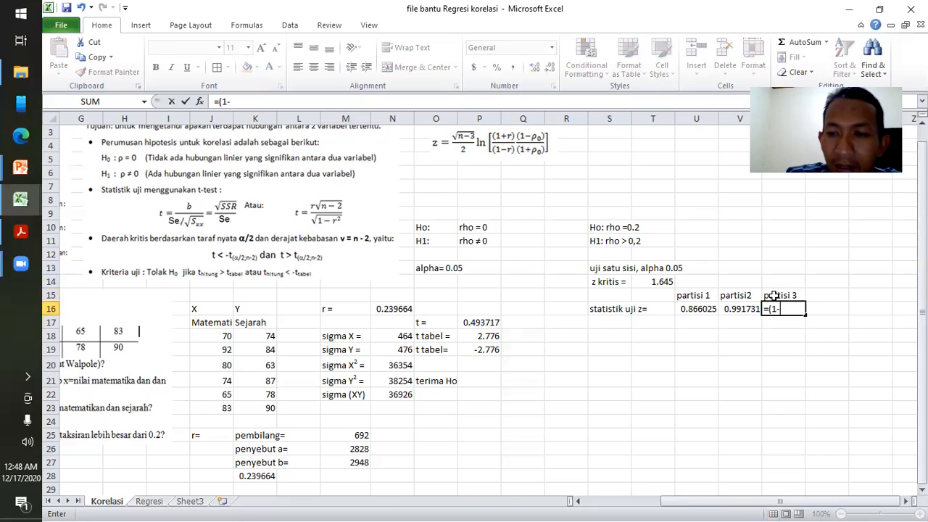
{"action": "left_click", "coordinate": [392, 310]}
{"action": "type", "text": ")"}
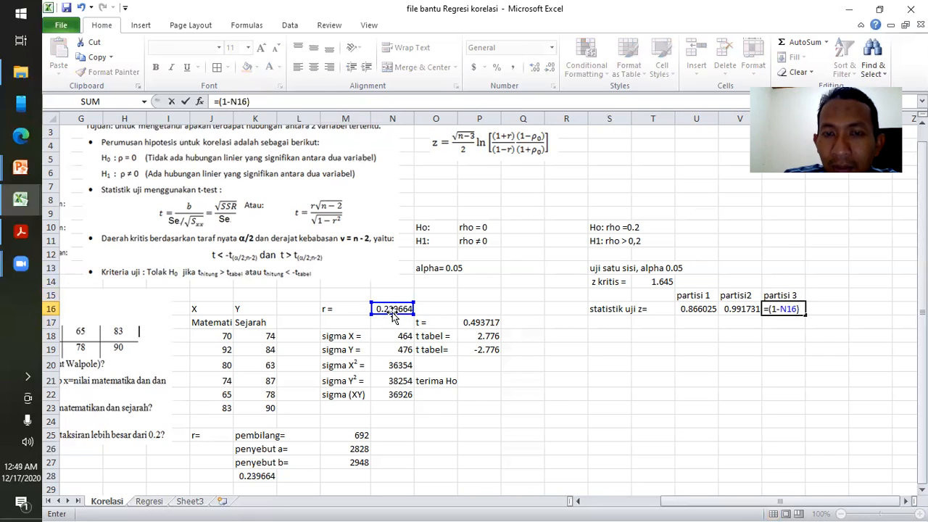
{"action": "type", "text": "*("}
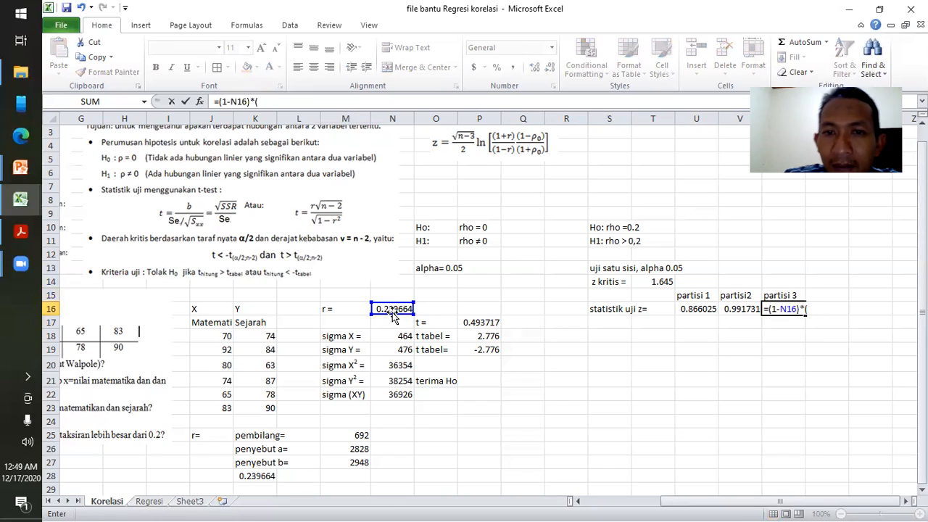
{"action": "type", "text": "1+"}
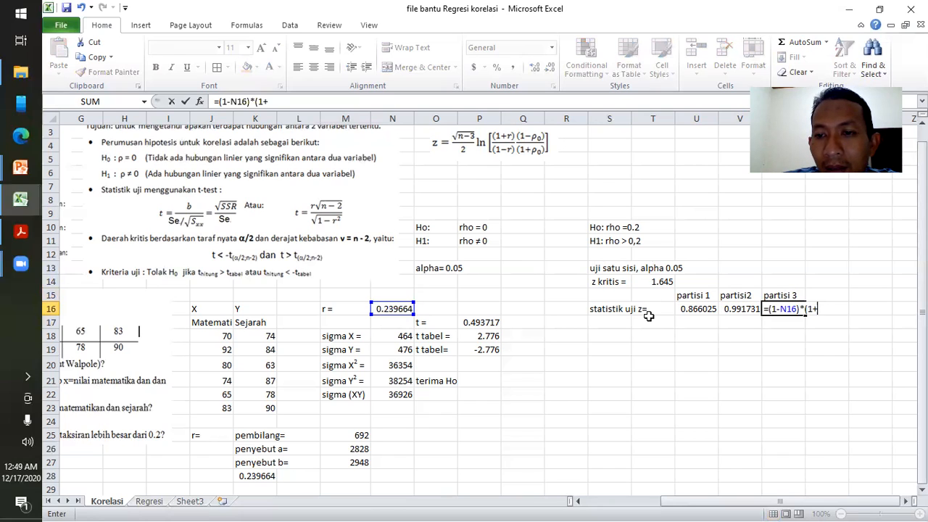
{"action": "type", "text": "0.2)"}
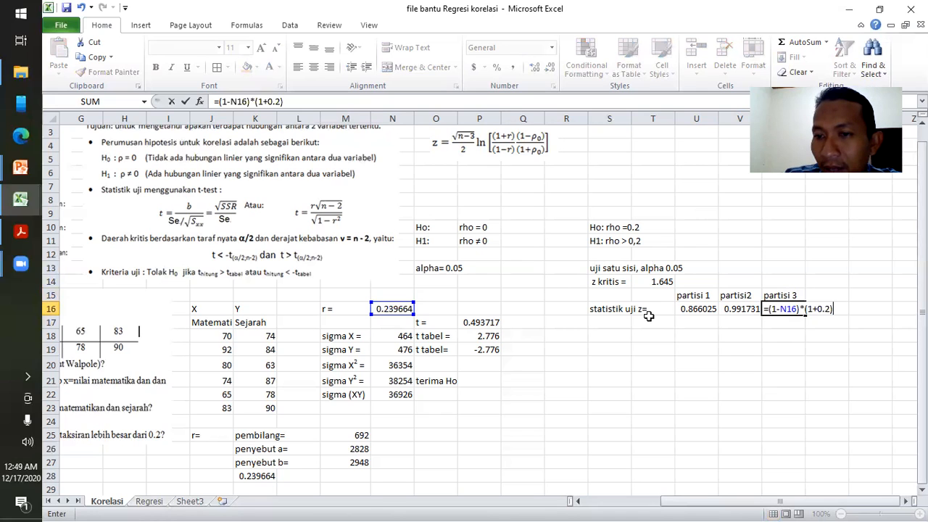
{"action": "key", "text": "Return"}
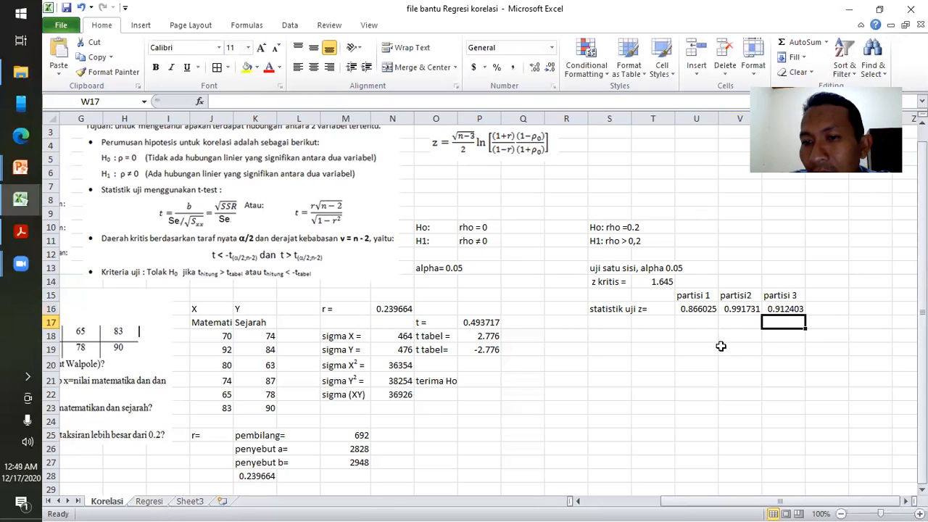
- Label T17 "Z=" and calculate the z statistic in U17 with the formula =U16*ln(V16/W16)
{"action": "left_click", "coordinate": [654, 324]}
{"action": "type", "text": "Z="}
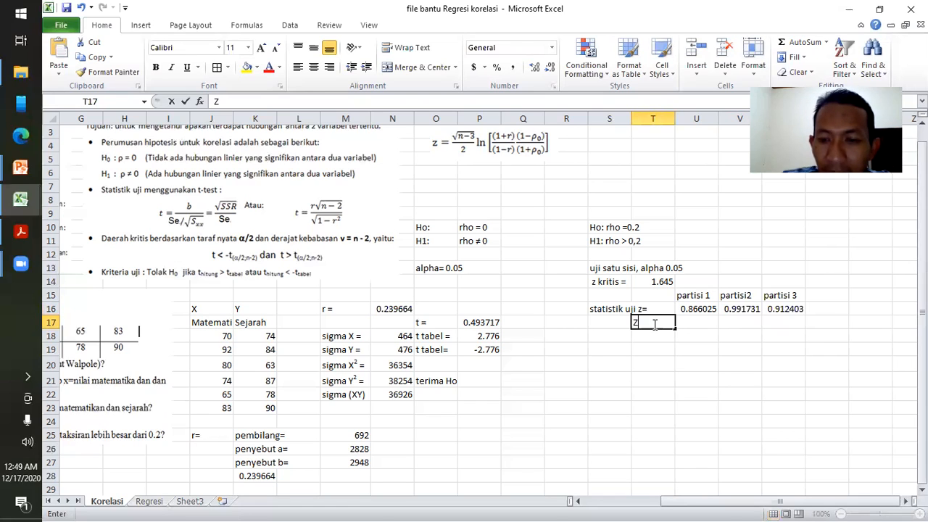
{"action": "key", "text": "Tab"}
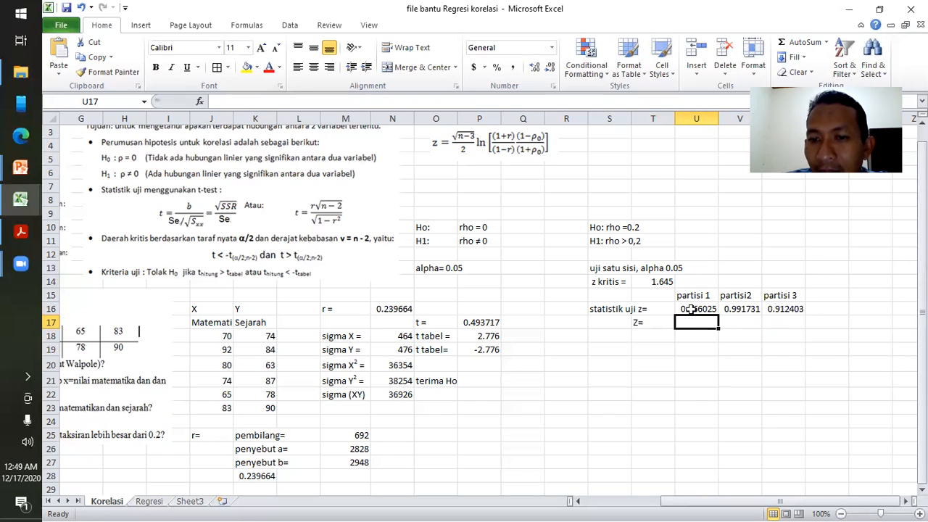
{"action": "left_click", "coordinate": [691, 310]}
{"action": "left_click", "coordinate": [687, 322]}
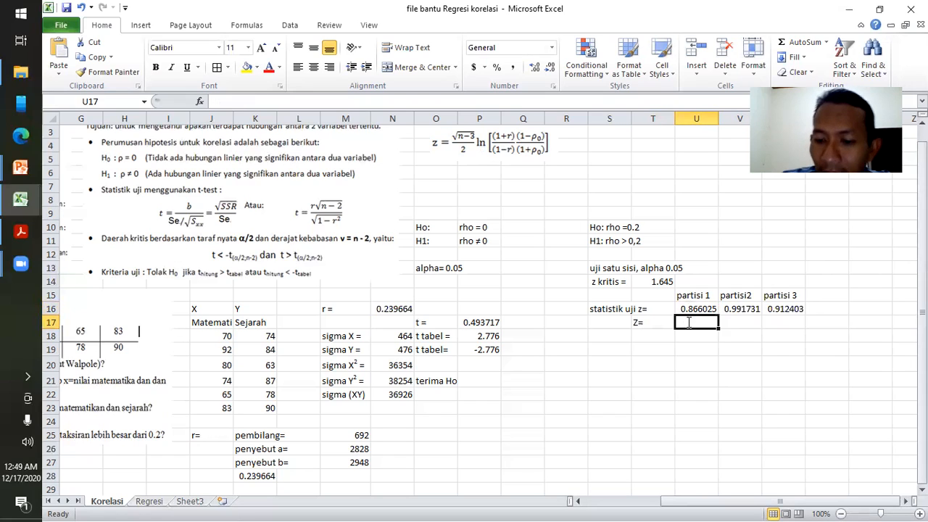
{"action": "type", "text": "="}
{"action": "left_click", "coordinate": [694, 308]}
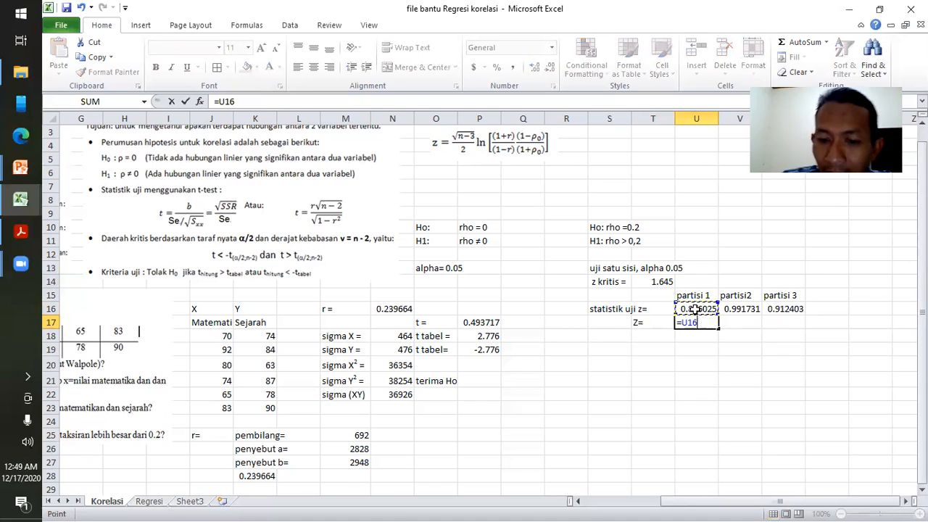
{"action": "type", "text": "*"}
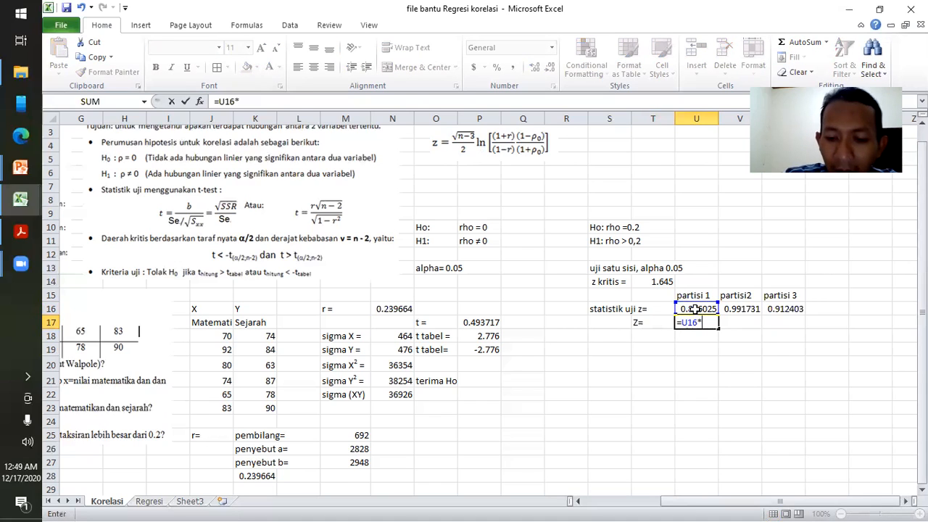
{"action": "type", "text": "ln"}
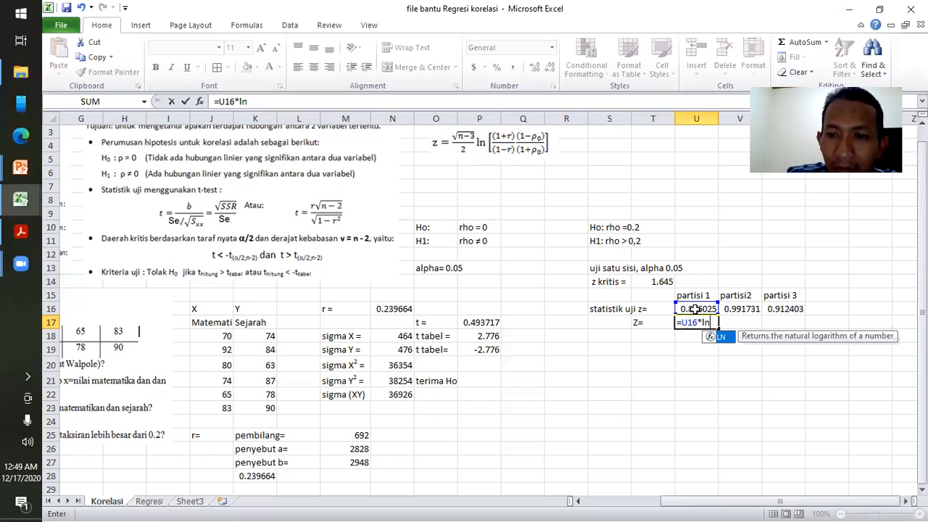
{"action": "type", "text": "("}
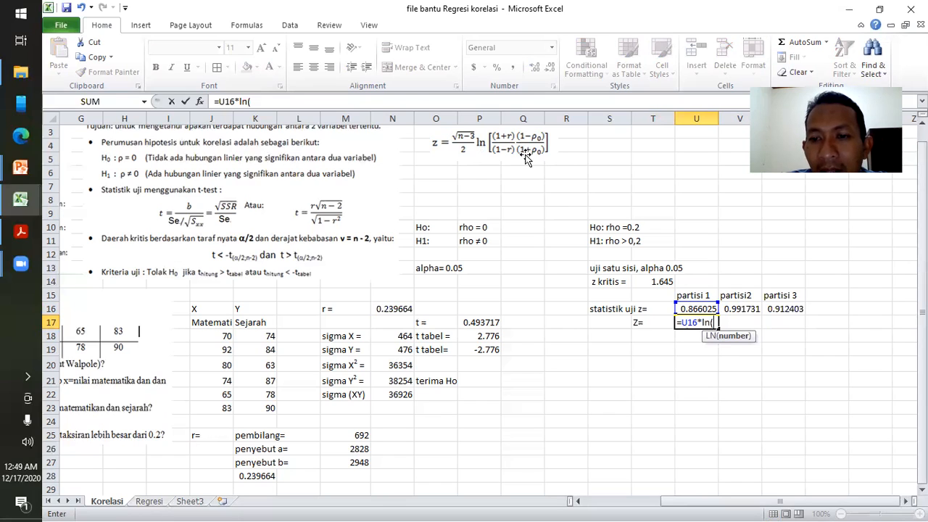
{"action": "left_click", "coordinate": [744, 310]}
{"action": "type", "text": "/"}
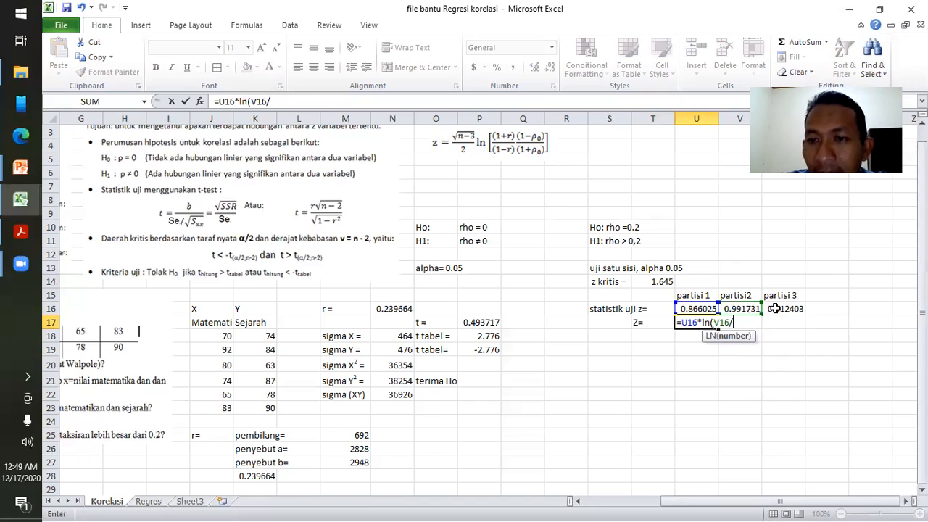
{"action": "left_click", "coordinate": [776, 309]}
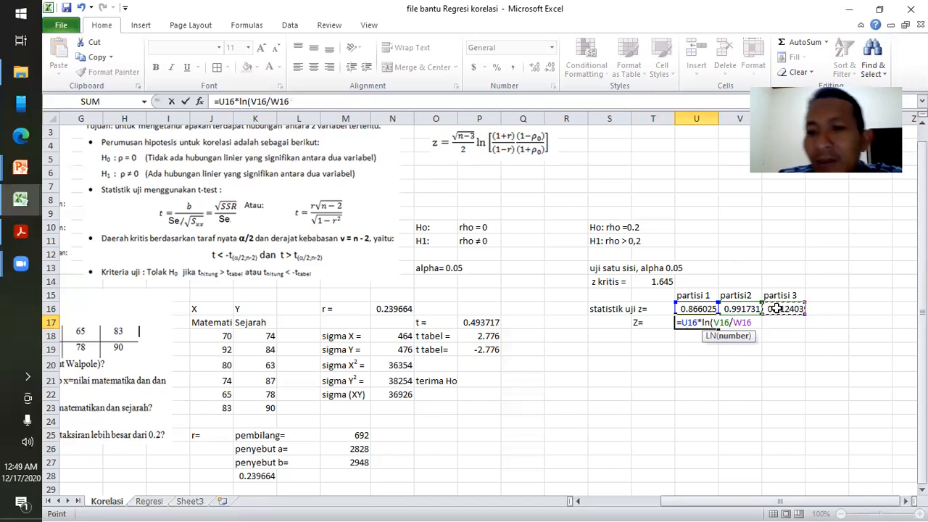
{"action": "type", "text": ")"}
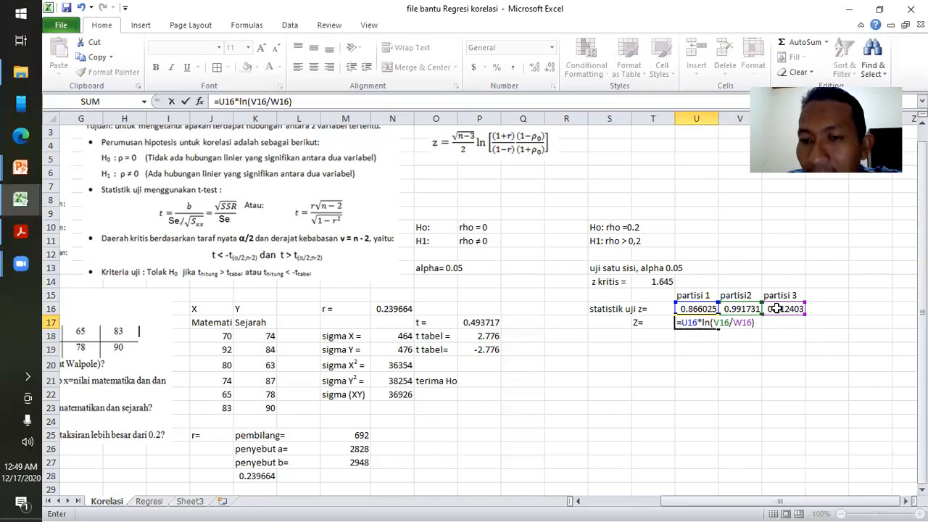
{"action": "key", "text": "Return"}
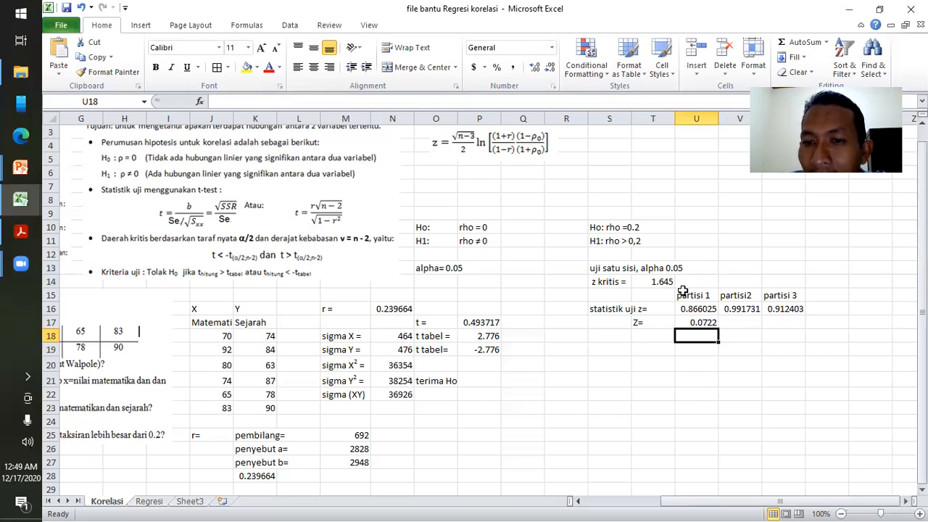
- Enter the rejection criterion "akan tolak Ho jika Z > 1,645" in S19
{"action": "left_click", "coordinate": [609, 350]}
{"action": "type", "text": "akan tolak"}
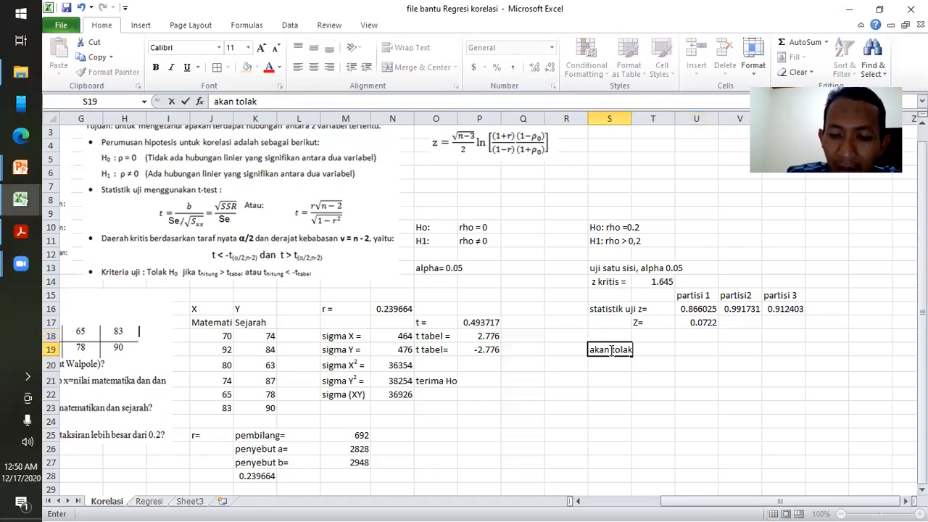
{"action": "type", "text": " Ho jika Z > 1,645"}
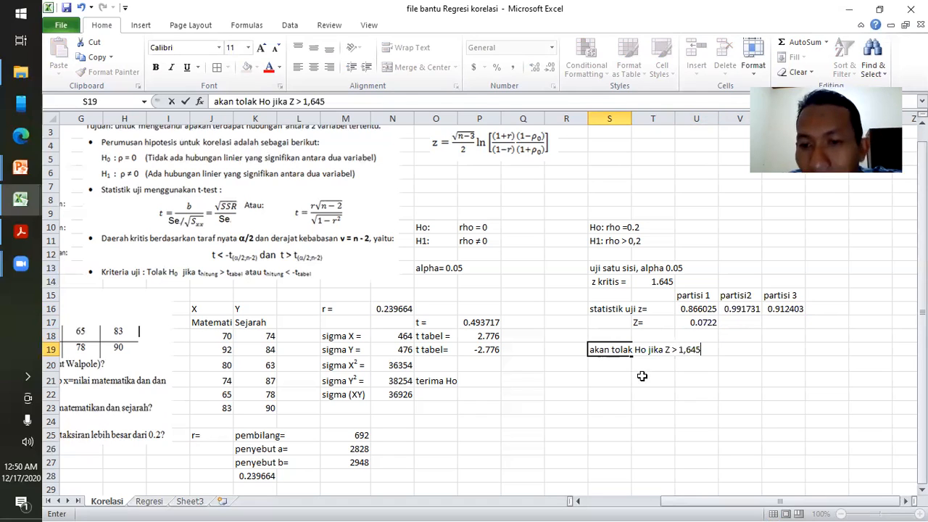
{"action": "key", "text": "Return"}
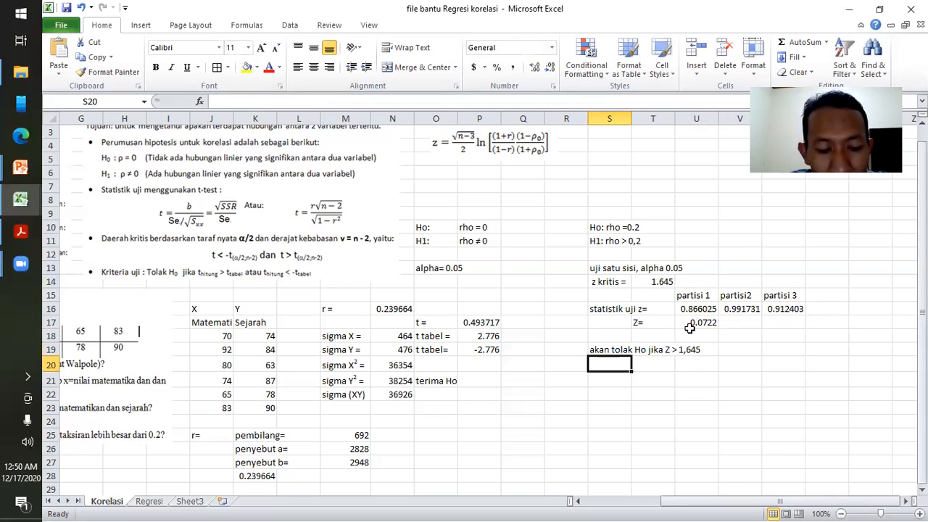
- Enter the test conclusion "Z < 1,645 maka Ho diterima, Ho tidak dapat ditolak" in S20
{"action": "type", "text": "Z <"}
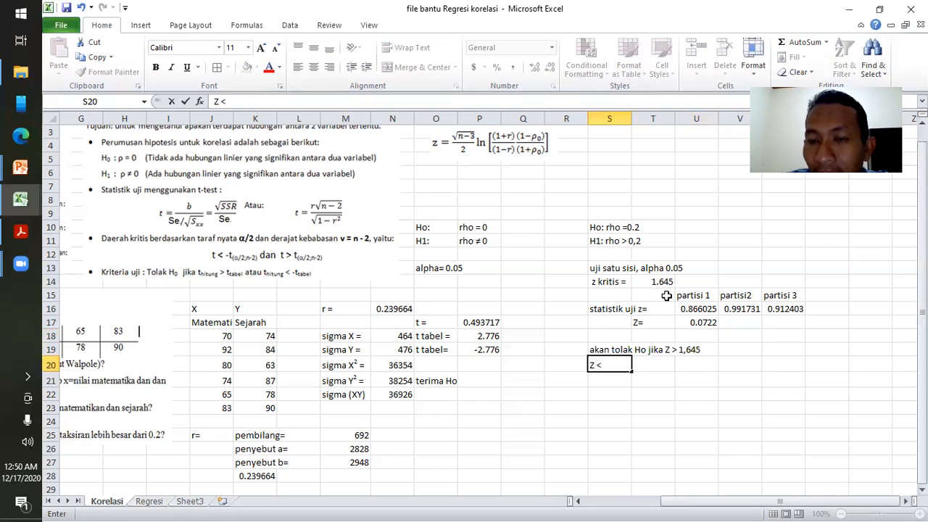
{"action": "type", "text": " 1,"}
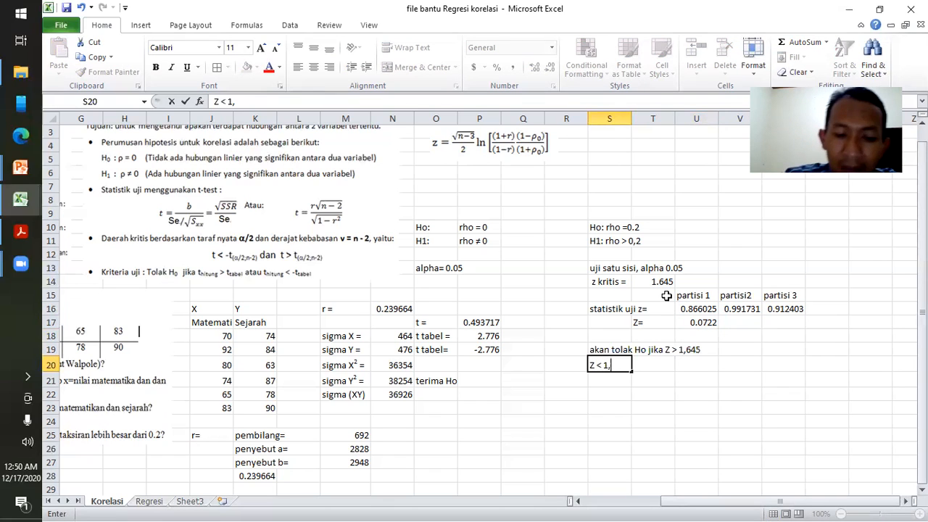
{"action": "type", "text": "645"}
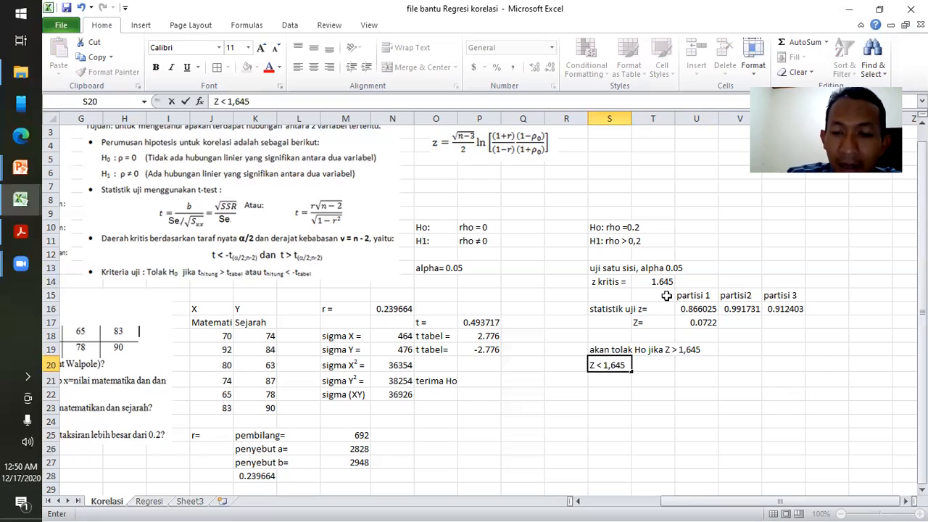
{"action": "type", "text": " maka Ho"}
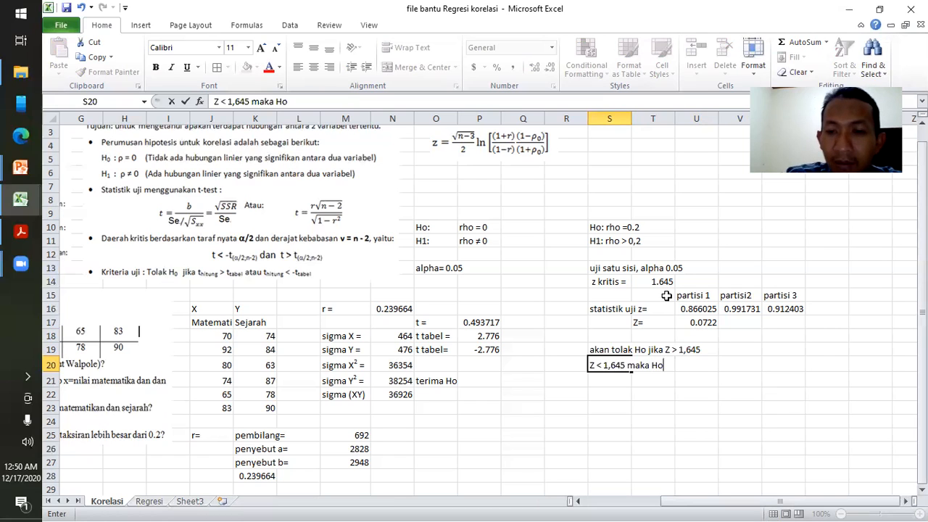
{"action": "type", "text": " diteri"}
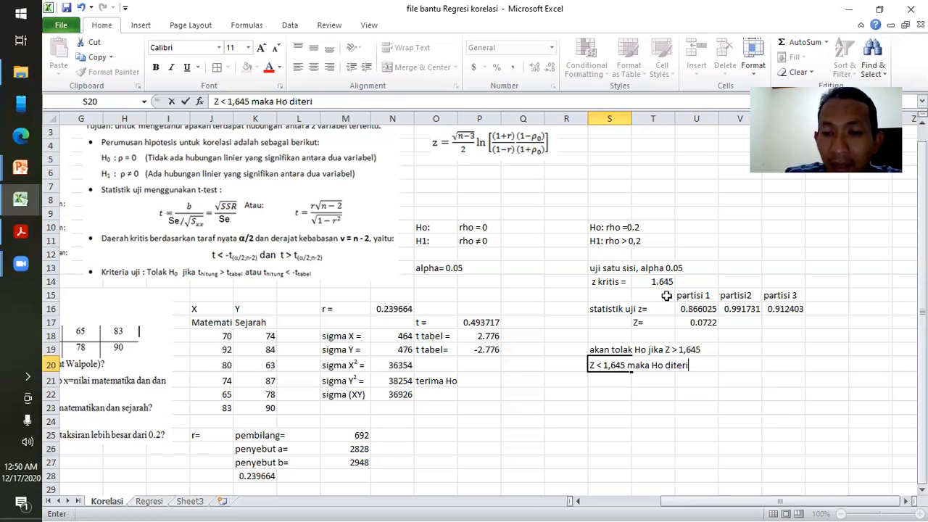
{"action": "type", "text": "ma,"}
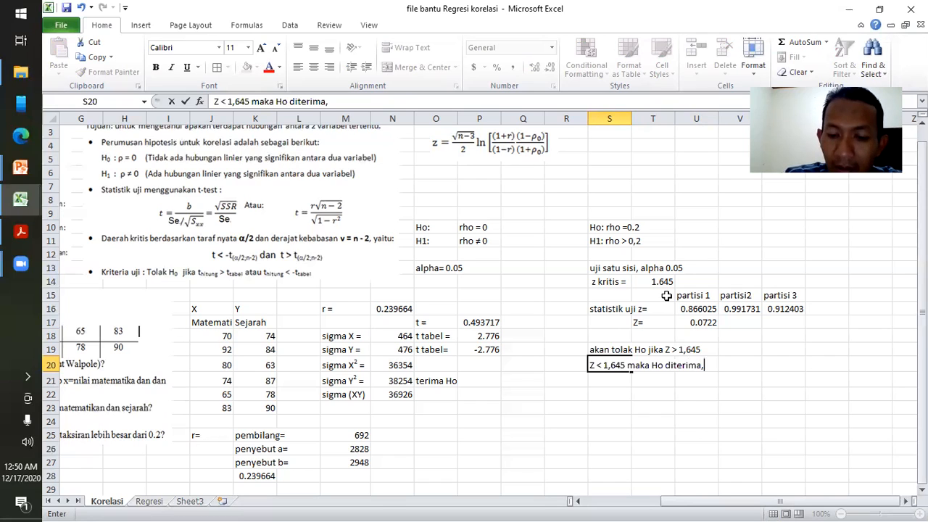
{"action": "type", "text": " Ho tid"}
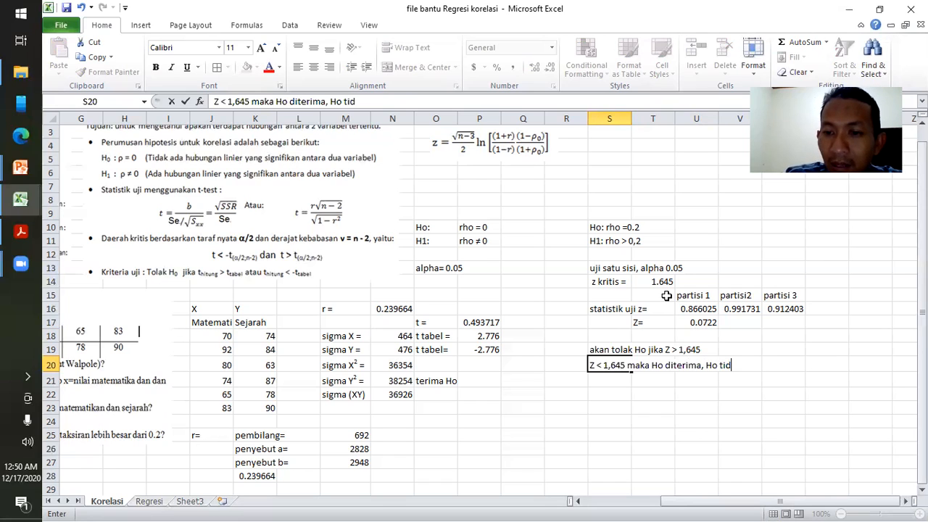
{"action": "type", "text": "ak dape"}
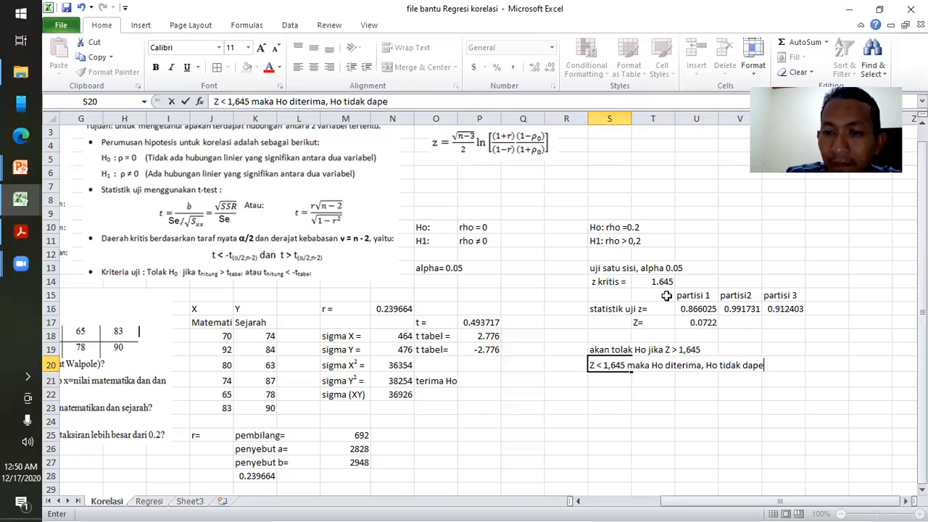
{"action": "key", "text": "BackSpace"}
{"action": "type", "text": "at diti"}
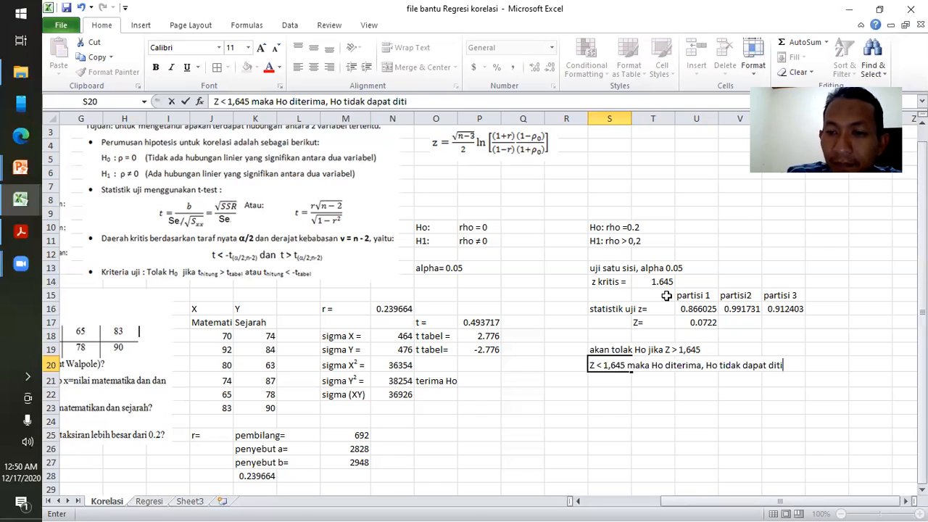
{"action": "key", "text": "BackSpace"}
{"action": "type", "text": "o"}
{"action": "type", "text": "lak"}
{"action": "key", "text": "Return"}
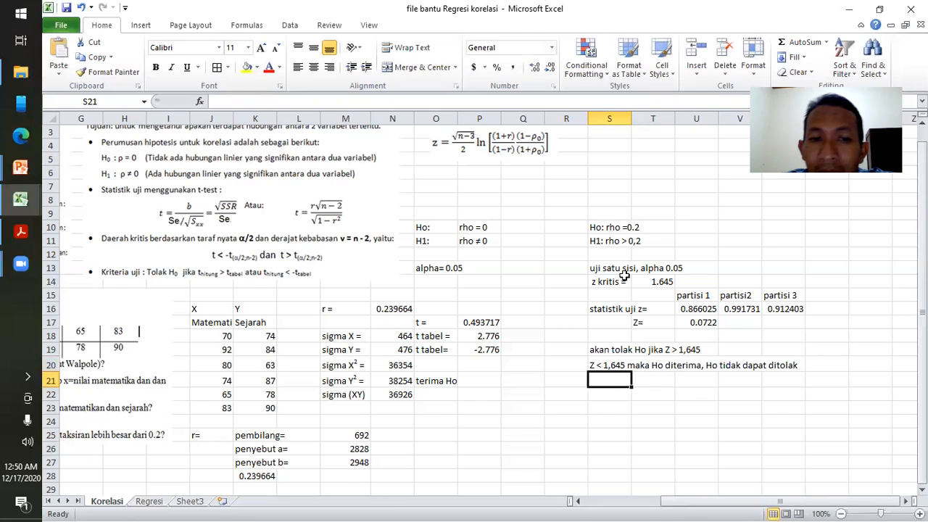
{"action": "left_click", "coordinate": [506, 407]}
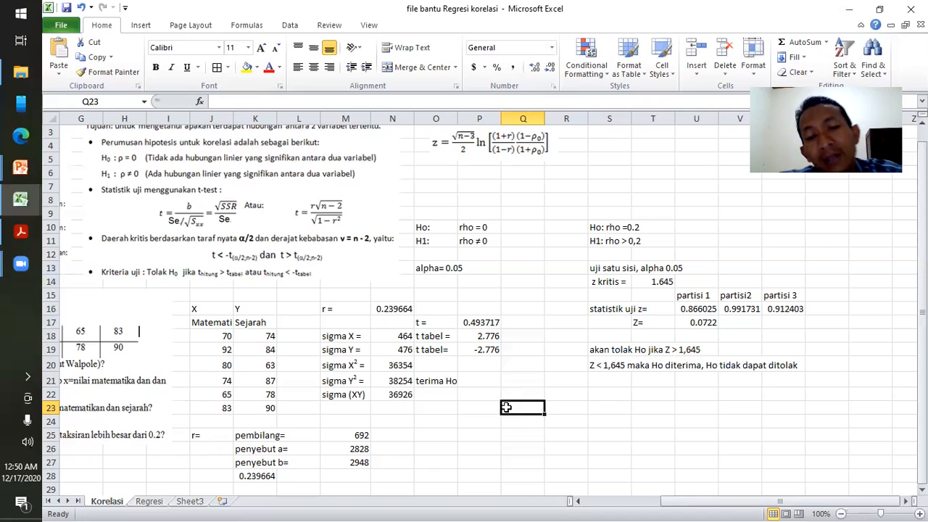
{"action": "left_click", "coordinate": [445, 433]}
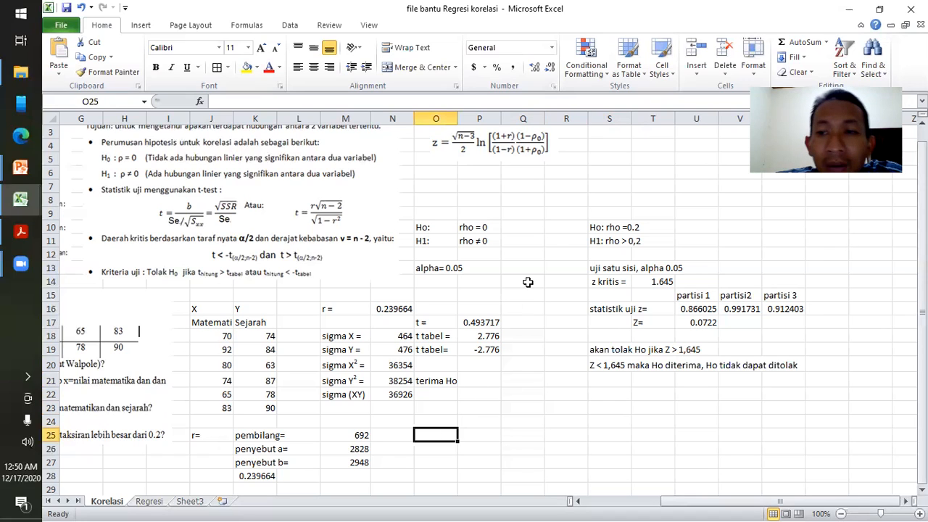
{"action": "left_click", "coordinate": [533, 372]}
{"action": "left_click", "coordinate": [548, 403]}
{"action": "left_click", "coordinate": [483, 404]}
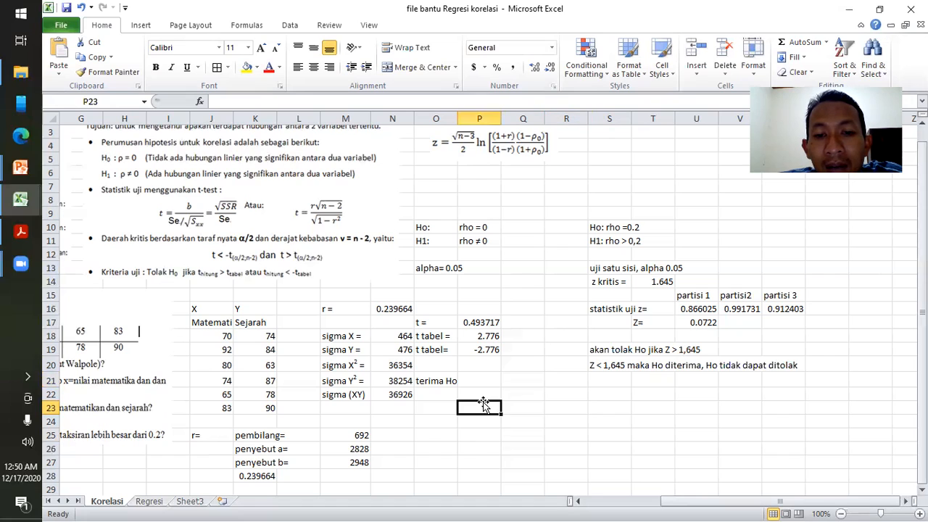
{"action": "left_click", "coordinate": [509, 390]}
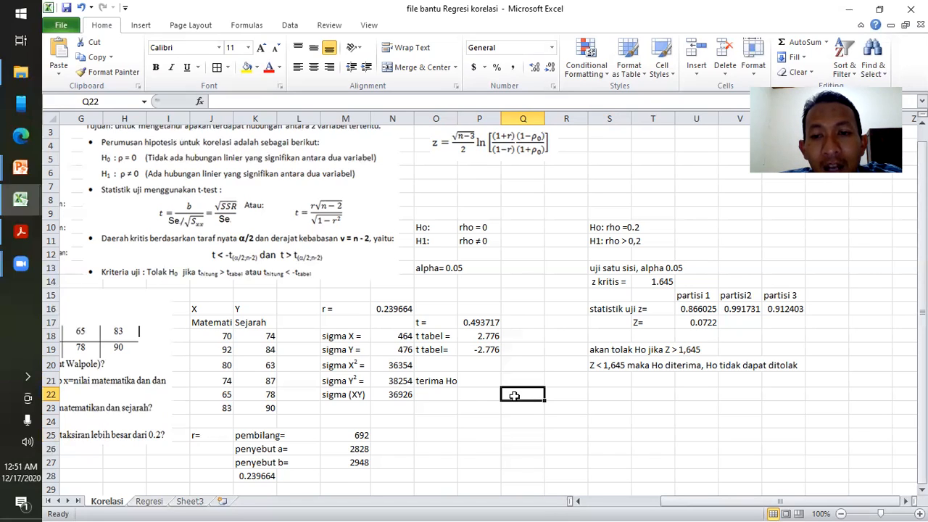
{"action": "left_click", "coordinate": [392, 308]}
{"action": "left_click", "coordinate": [601, 398]}
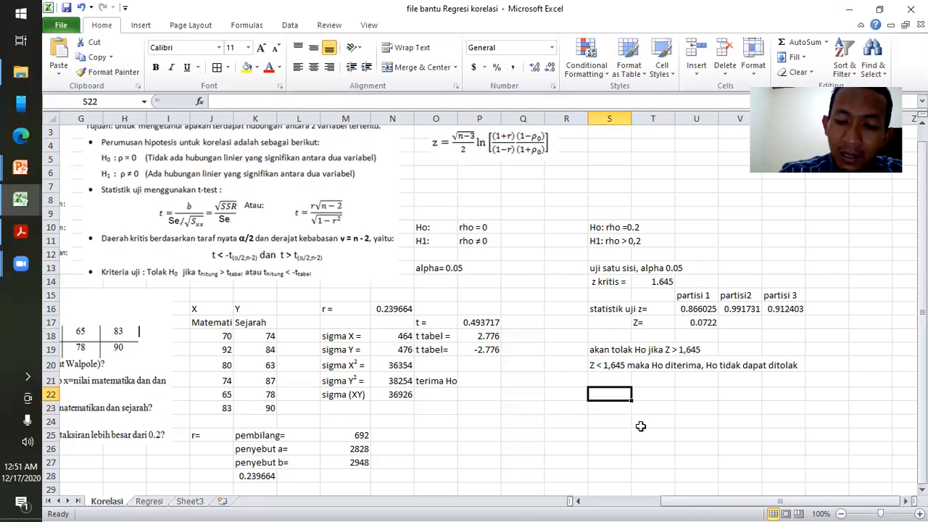
{"action": "type", "text": "=p-value"}
{"action": "key", "text": "BackSpace"}
{"action": "key", "text": "BackSpace"}
{"action": "key", "text": "BackSpace"}
{"action": "key", "text": "BackSpace"}
{"action": "key", "text": "BackSpace"}
{"action": "key", "text": "BackSpace"}
{"action": "key", "text": "BackSpace"}
{"action": "key", "text": "BackSpace"}
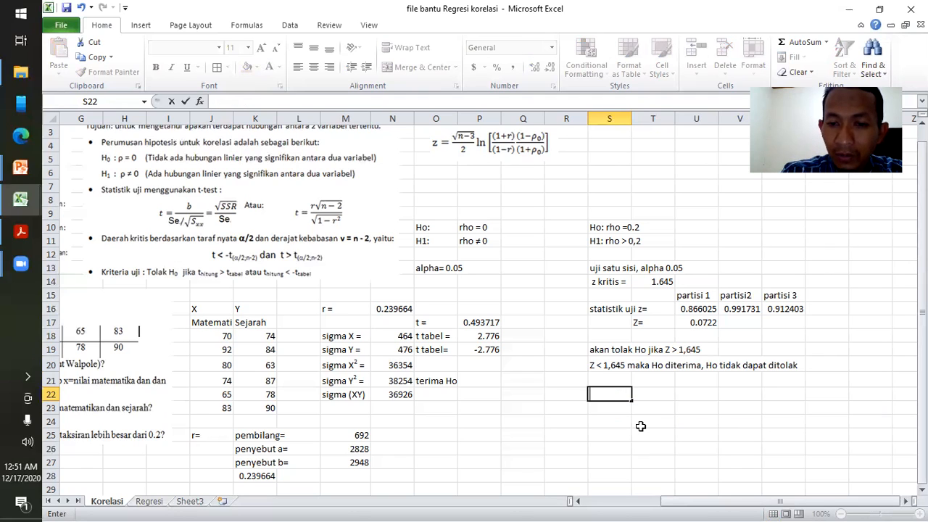
- Enter the p-value criterion across row 22, with "p-value" in S22, "<=" in T22 and "alpha" in U22
{"action": "type", "text": "p-value"}
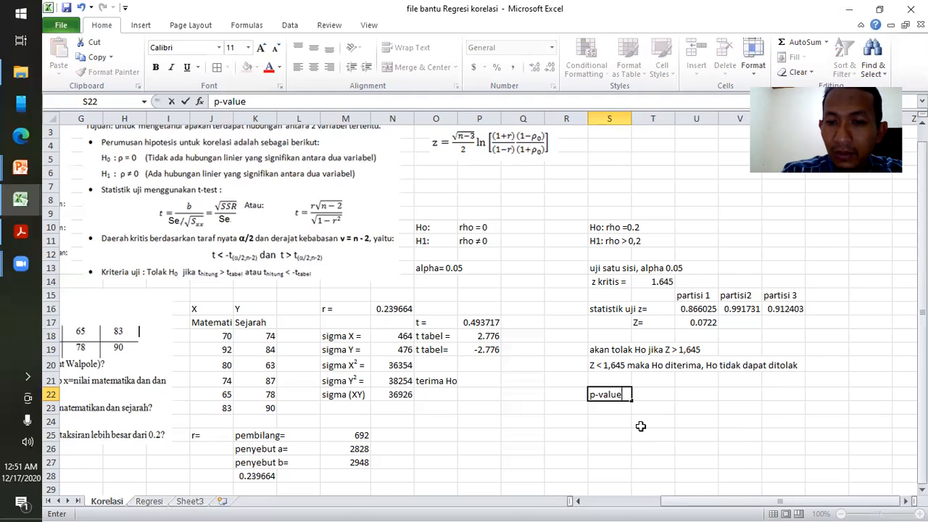
{"action": "key", "text": "Return"}
{"action": "key", "text": "Up"}
{"action": "key", "text": "Right"}
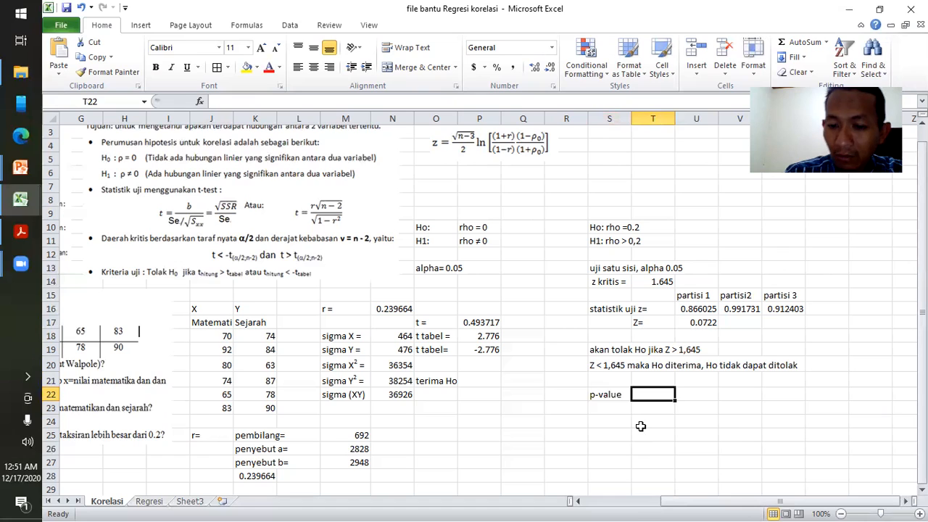
{"action": "type", "text": "<="}
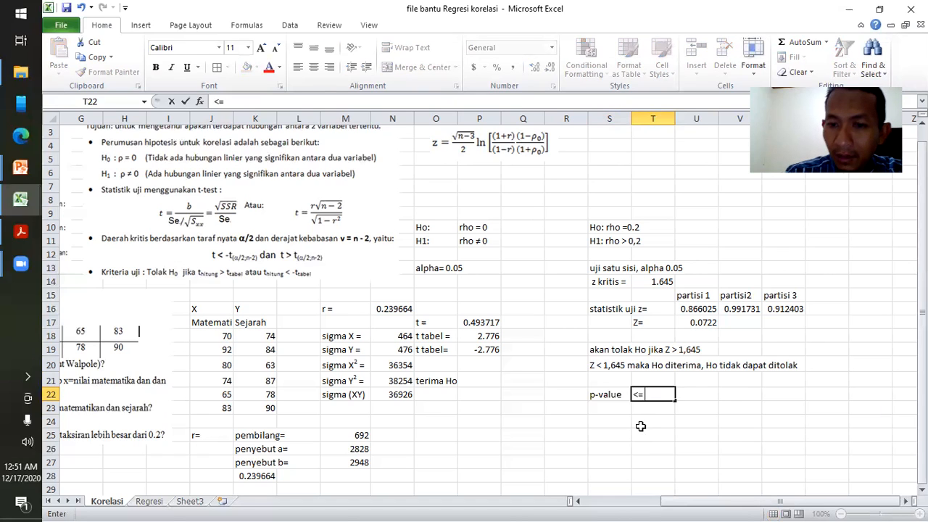
{"action": "key", "text": "Tab"}
{"action": "type", "text": "alpha"}
{"action": "key", "text": "Return"}
{"action": "key", "text": "Right"}
{"action": "key", "text": "shift+Up"}
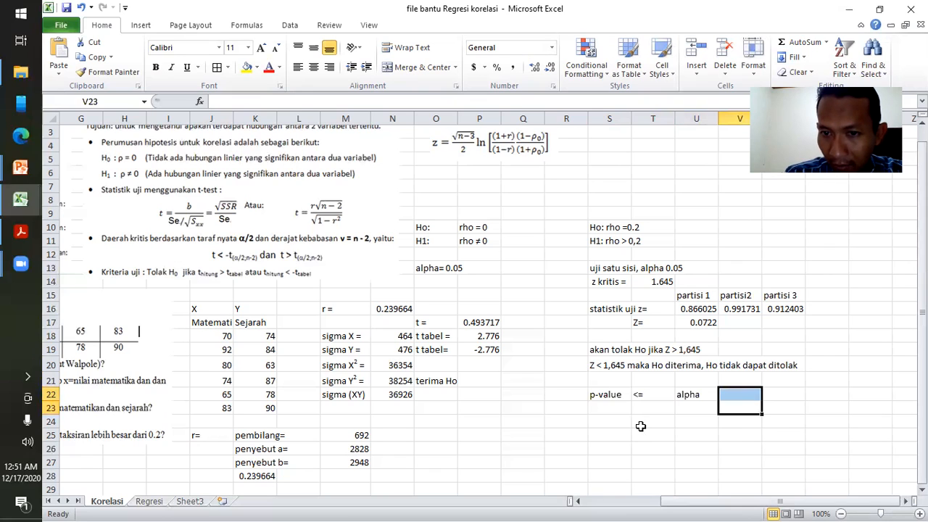
- Enter the heading "Tolak Ho" in S21, directly above the p-value criterion
{"action": "key", "text": "Left"}
{"action": "key", "text": "Left"}
{"action": "key", "text": "Left"}
{"action": "key", "text": "Up"}
{"action": "key", "text": "Up"}
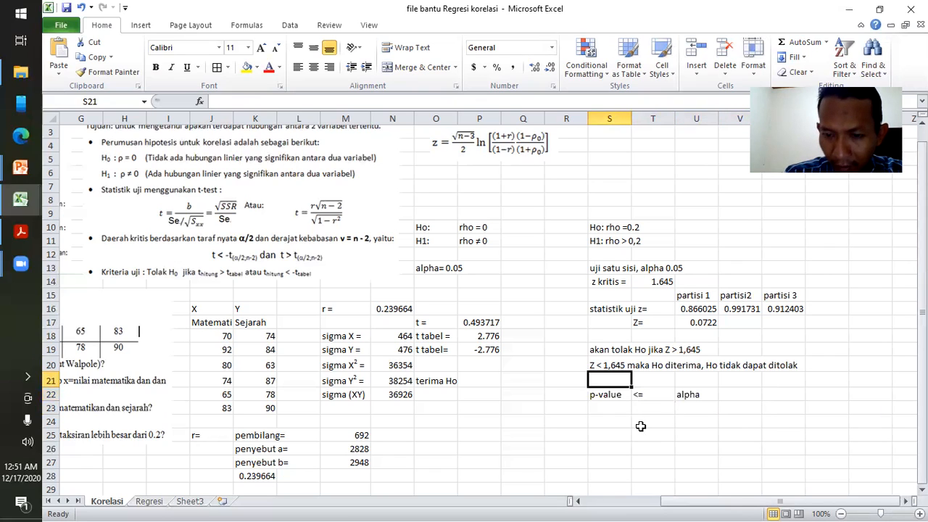
{"action": "type", "text": "Tolak Ho"}
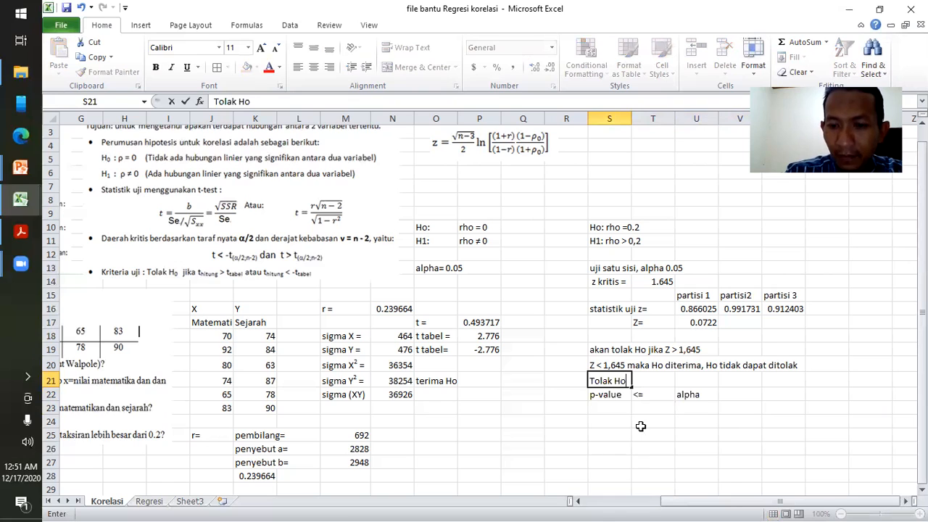
{"action": "key", "text": "Return"}
{"action": "left_click", "coordinate": [625, 433]}
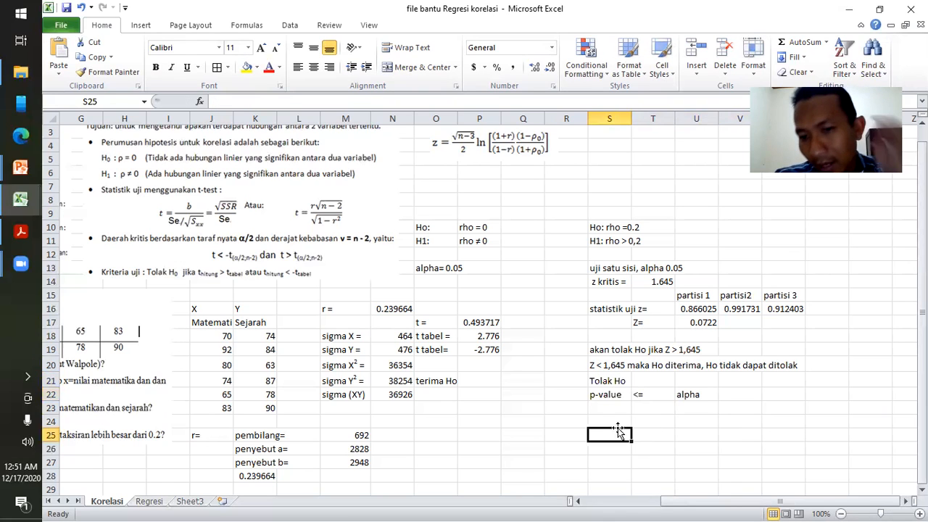
{"action": "left_click", "coordinate": [608, 405]}
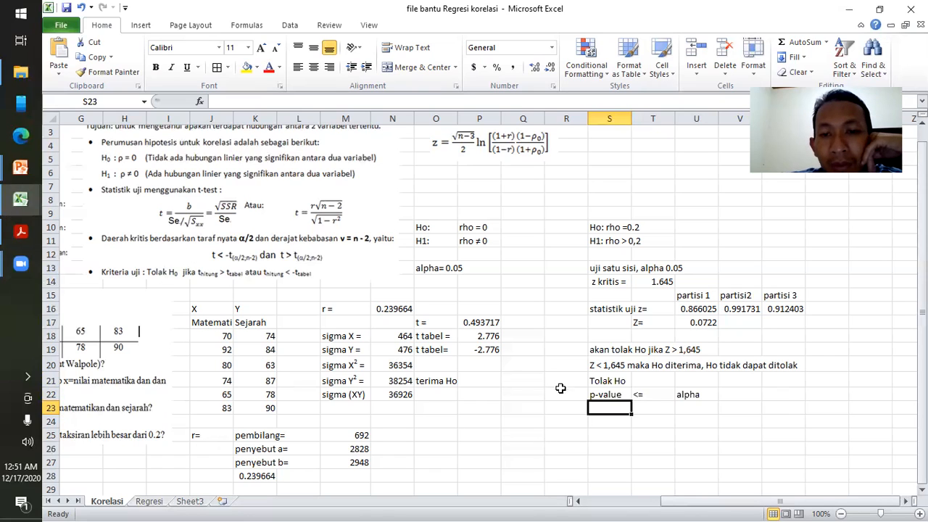
{"action": "left_click", "coordinate": [575, 426]}
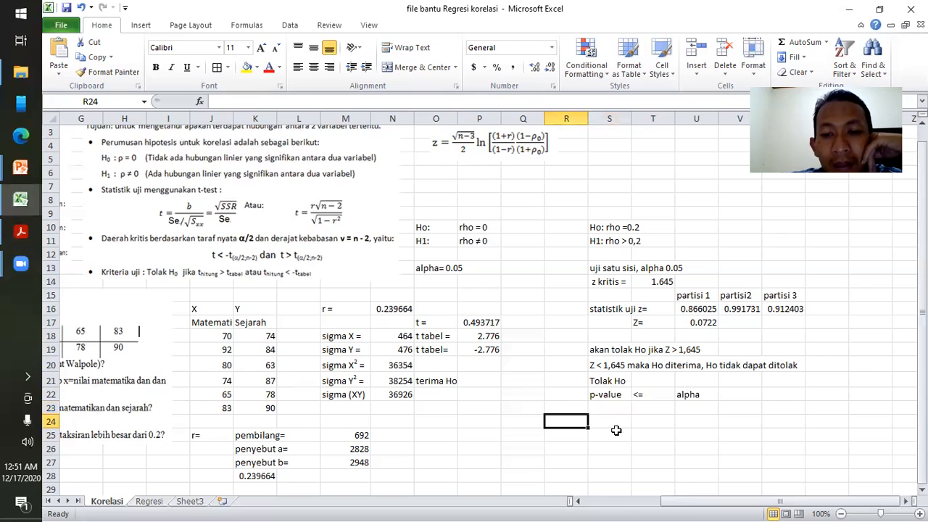
{"action": "left_click", "coordinate": [615, 432]}
- Enter the note "method= pearson", including the quotation marks, in S24
{"action": "left_click", "coordinate": [609, 419]}
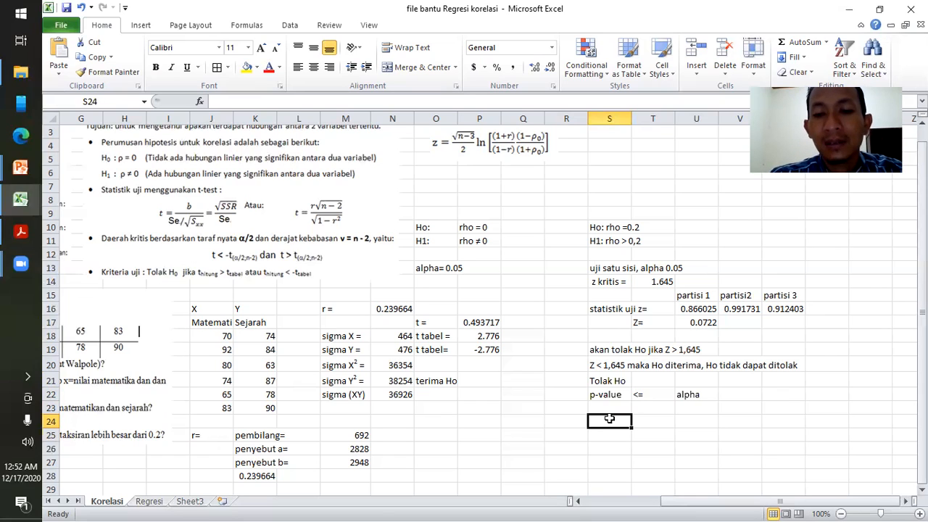
{"action": "type", "text": "\"method"}
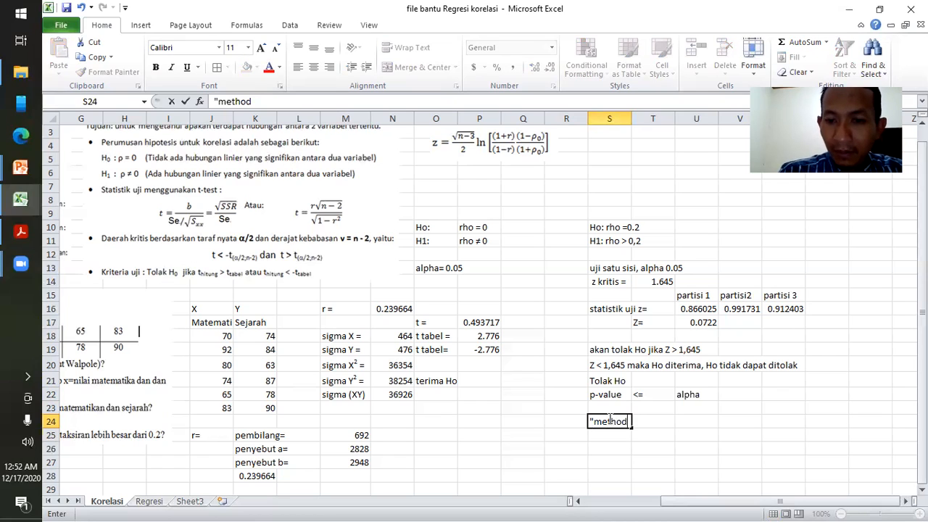
{"action": "type", "text": "="}
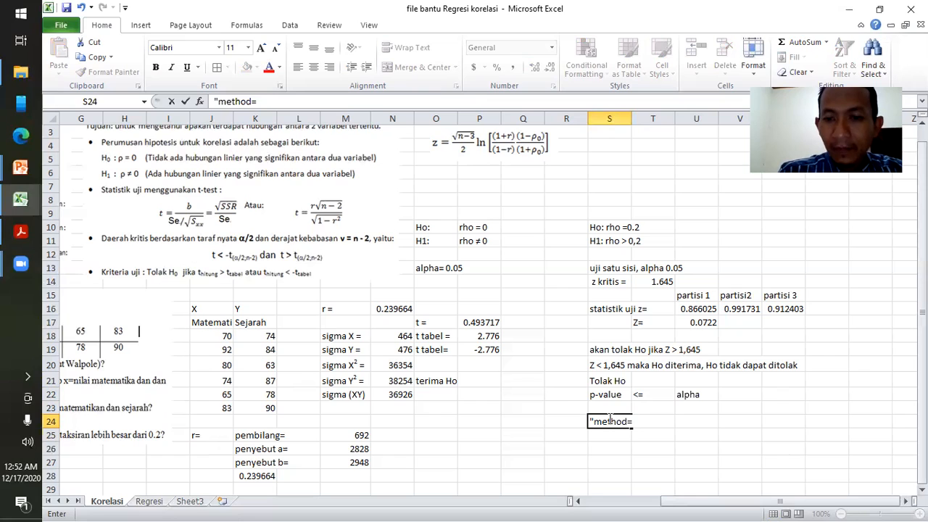
{"action": "type", "text": " pearson\""}
{"action": "key", "text": "Return"}
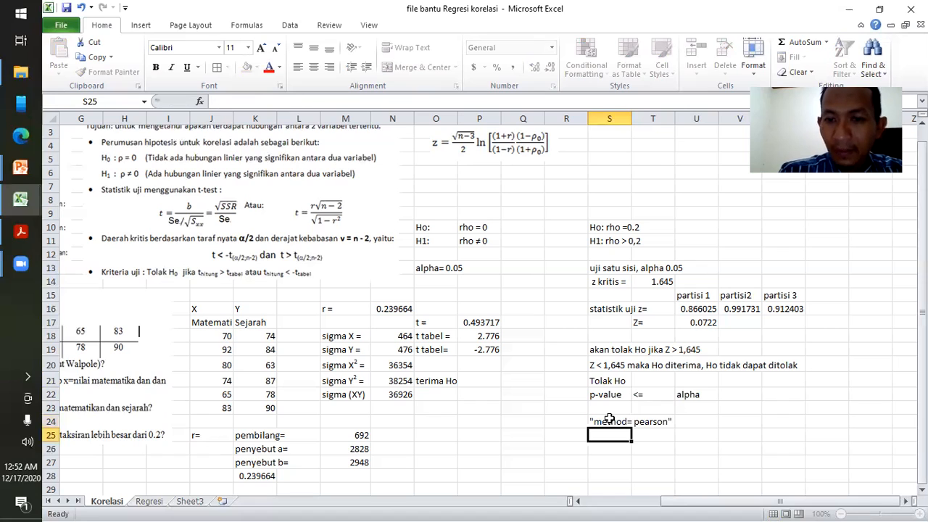
{"action": "left_click", "coordinate": [711, 428]}
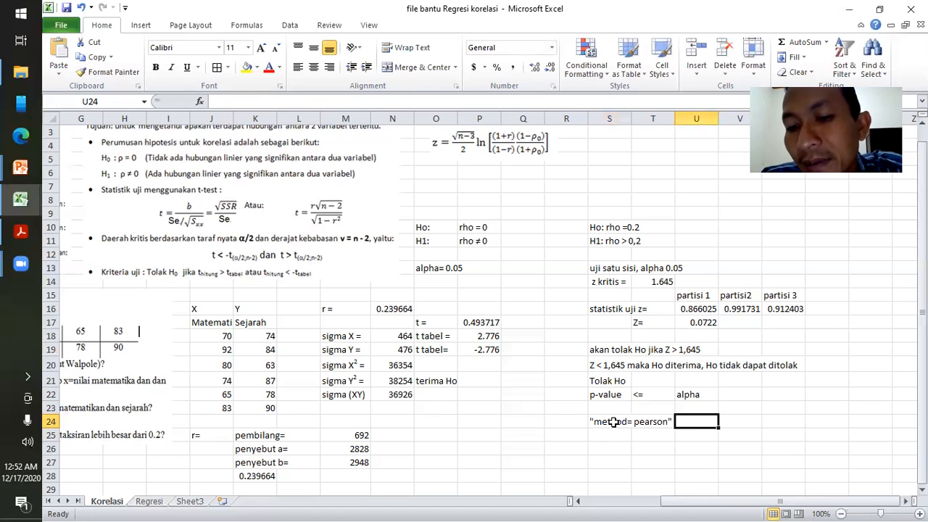
{"action": "left_click", "coordinate": [613, 428]}
{"action": "left_click", "coordinate": [614, 446]}
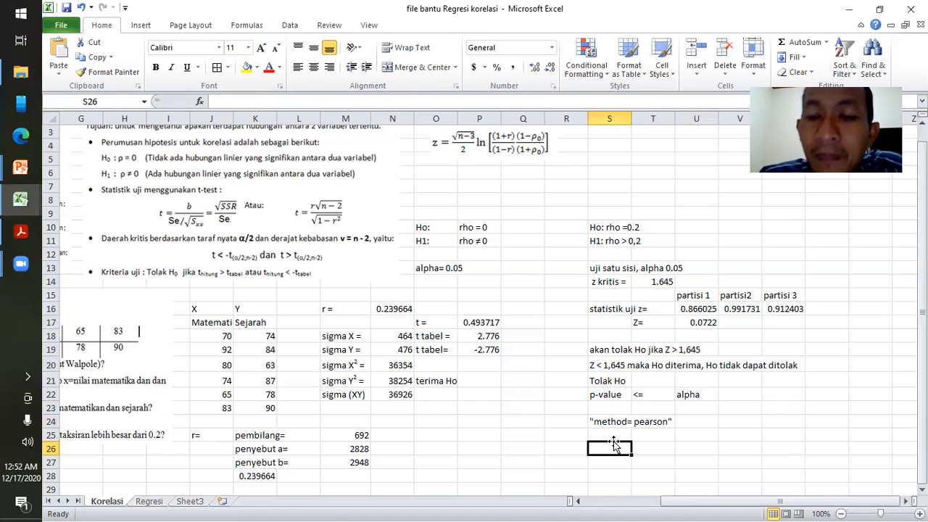